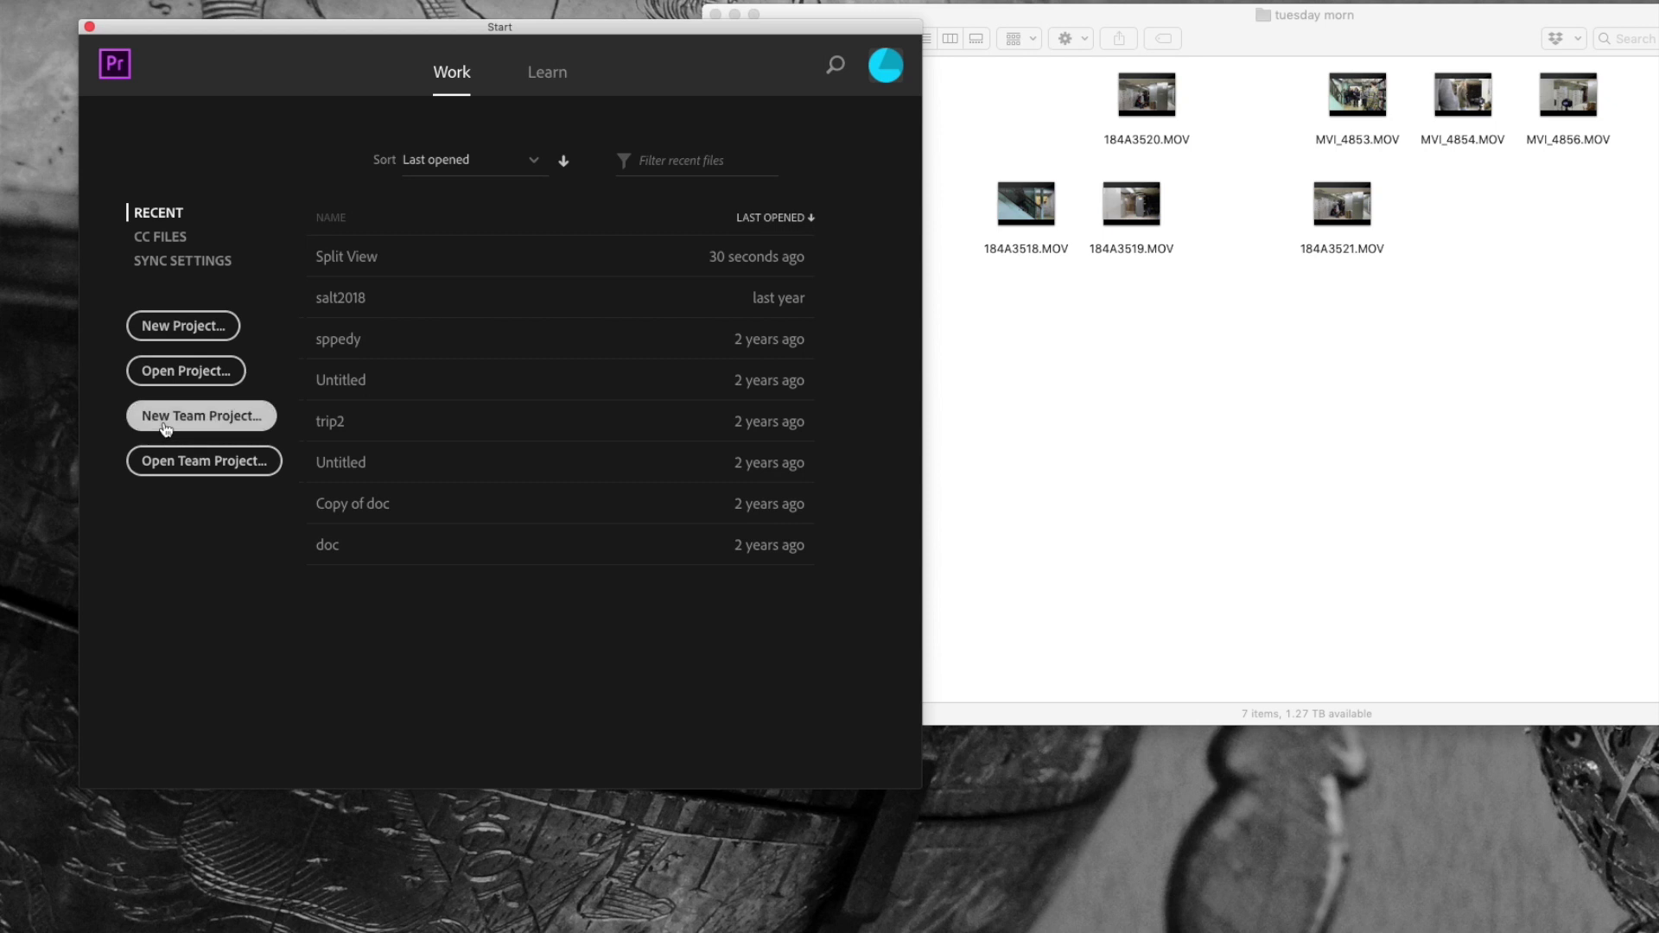
Step: Create a new Premiere Pro project named 'split' from the Start screen
click(162, 334)
text(split)
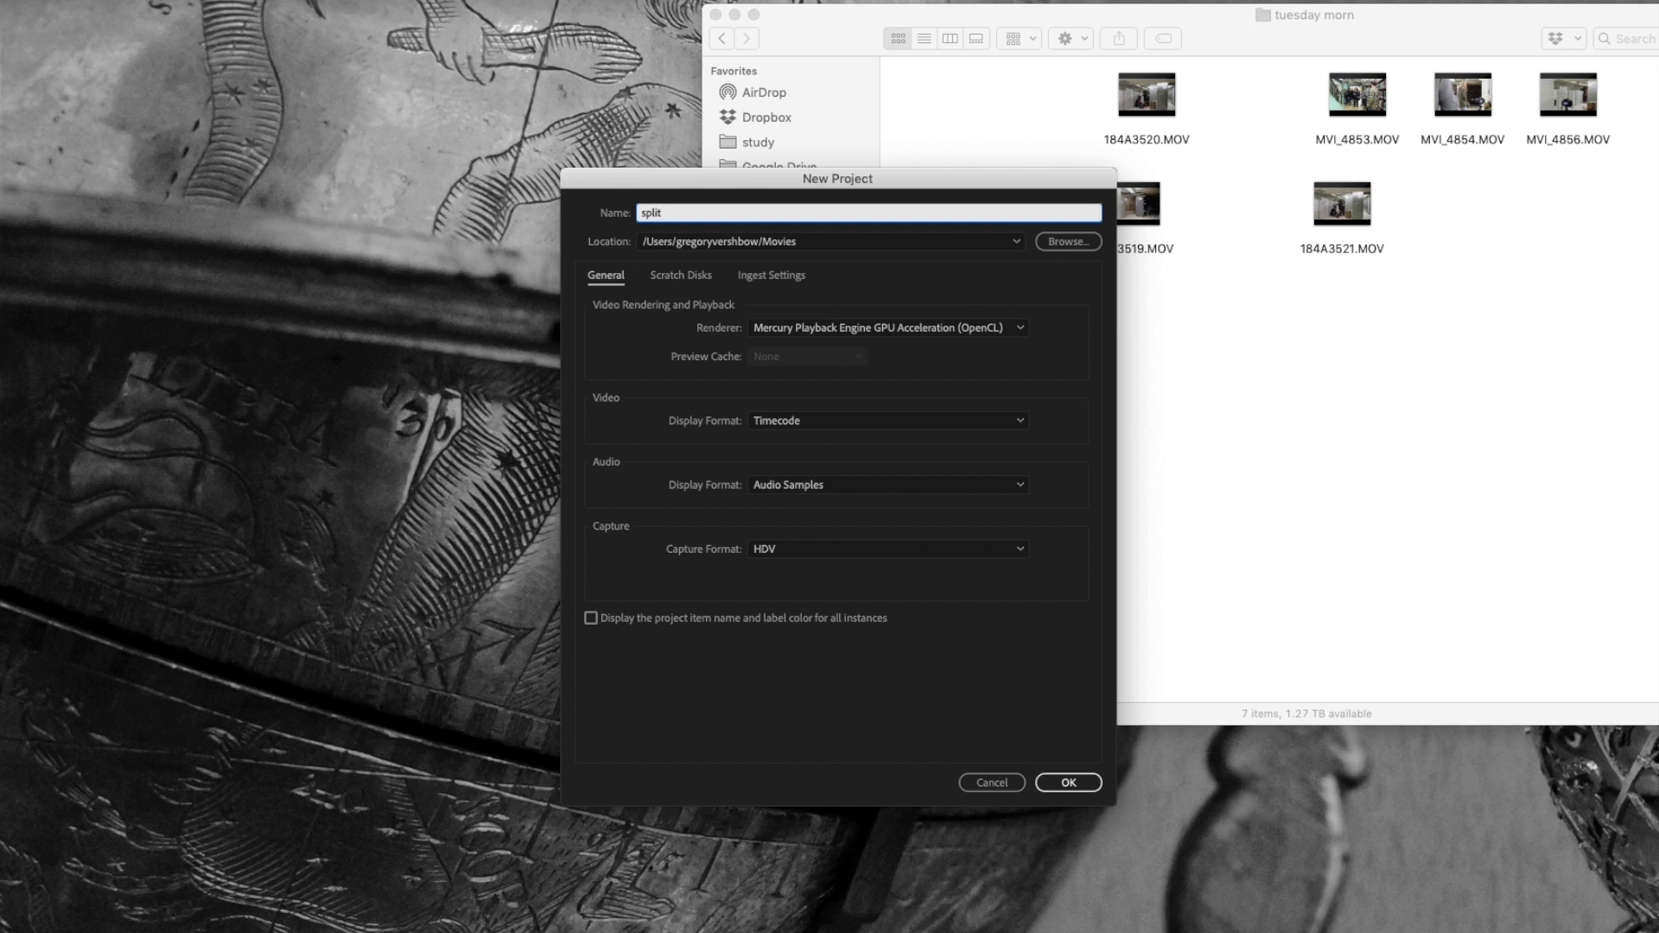
key(Tab)
key(Return)
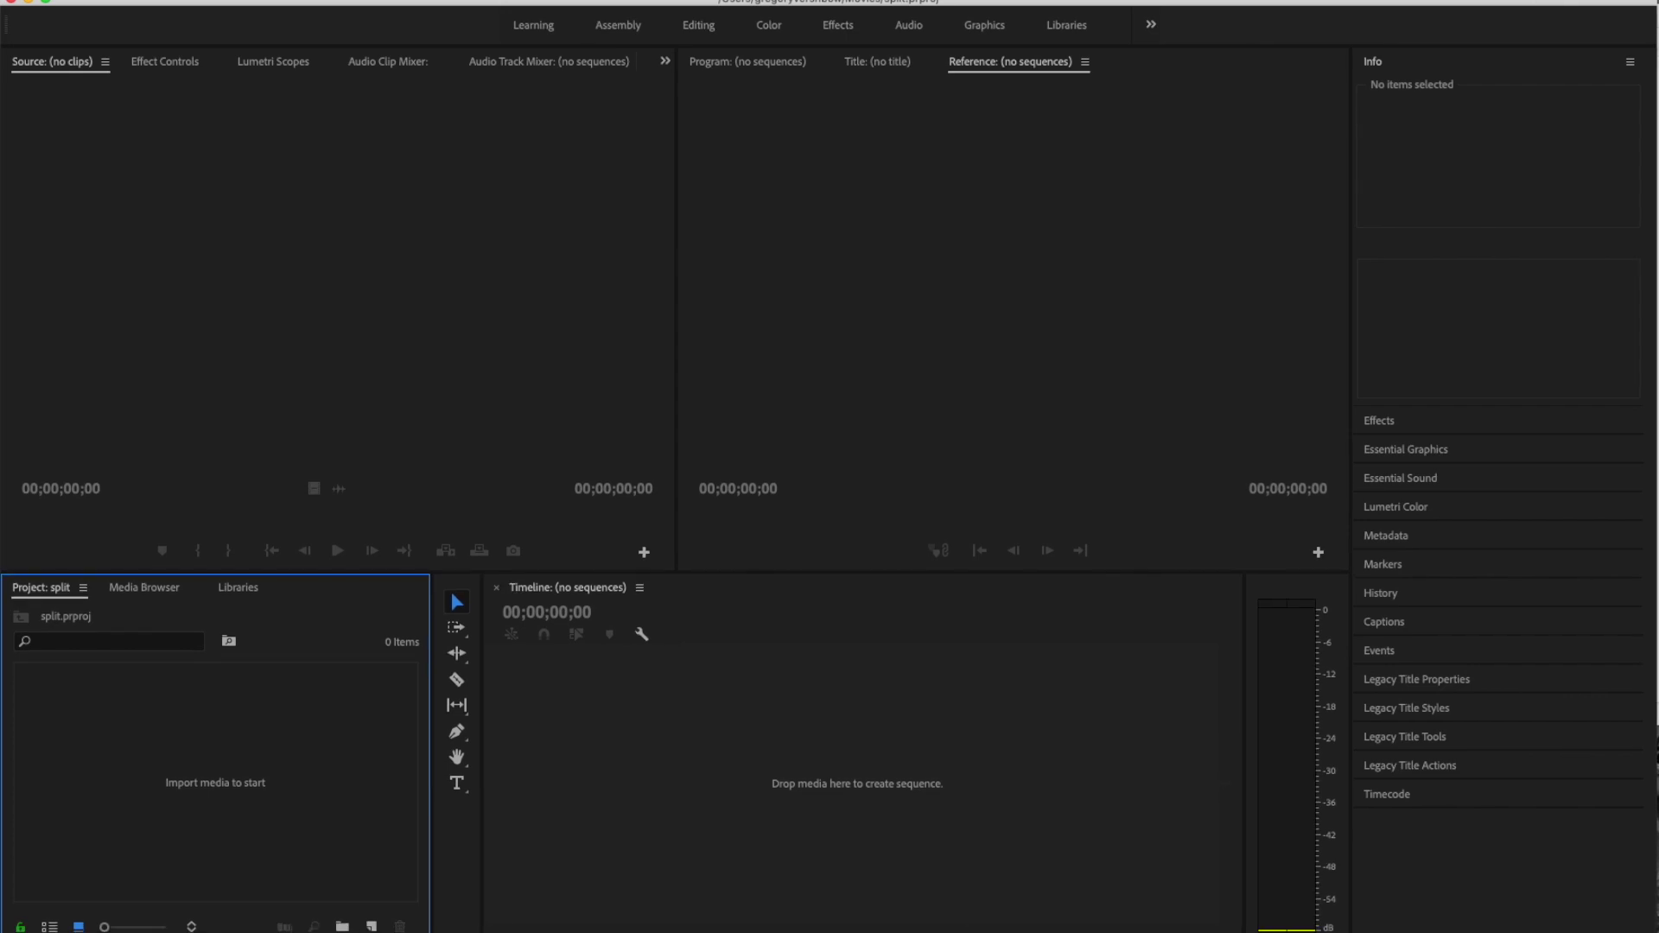
click(540, 1)
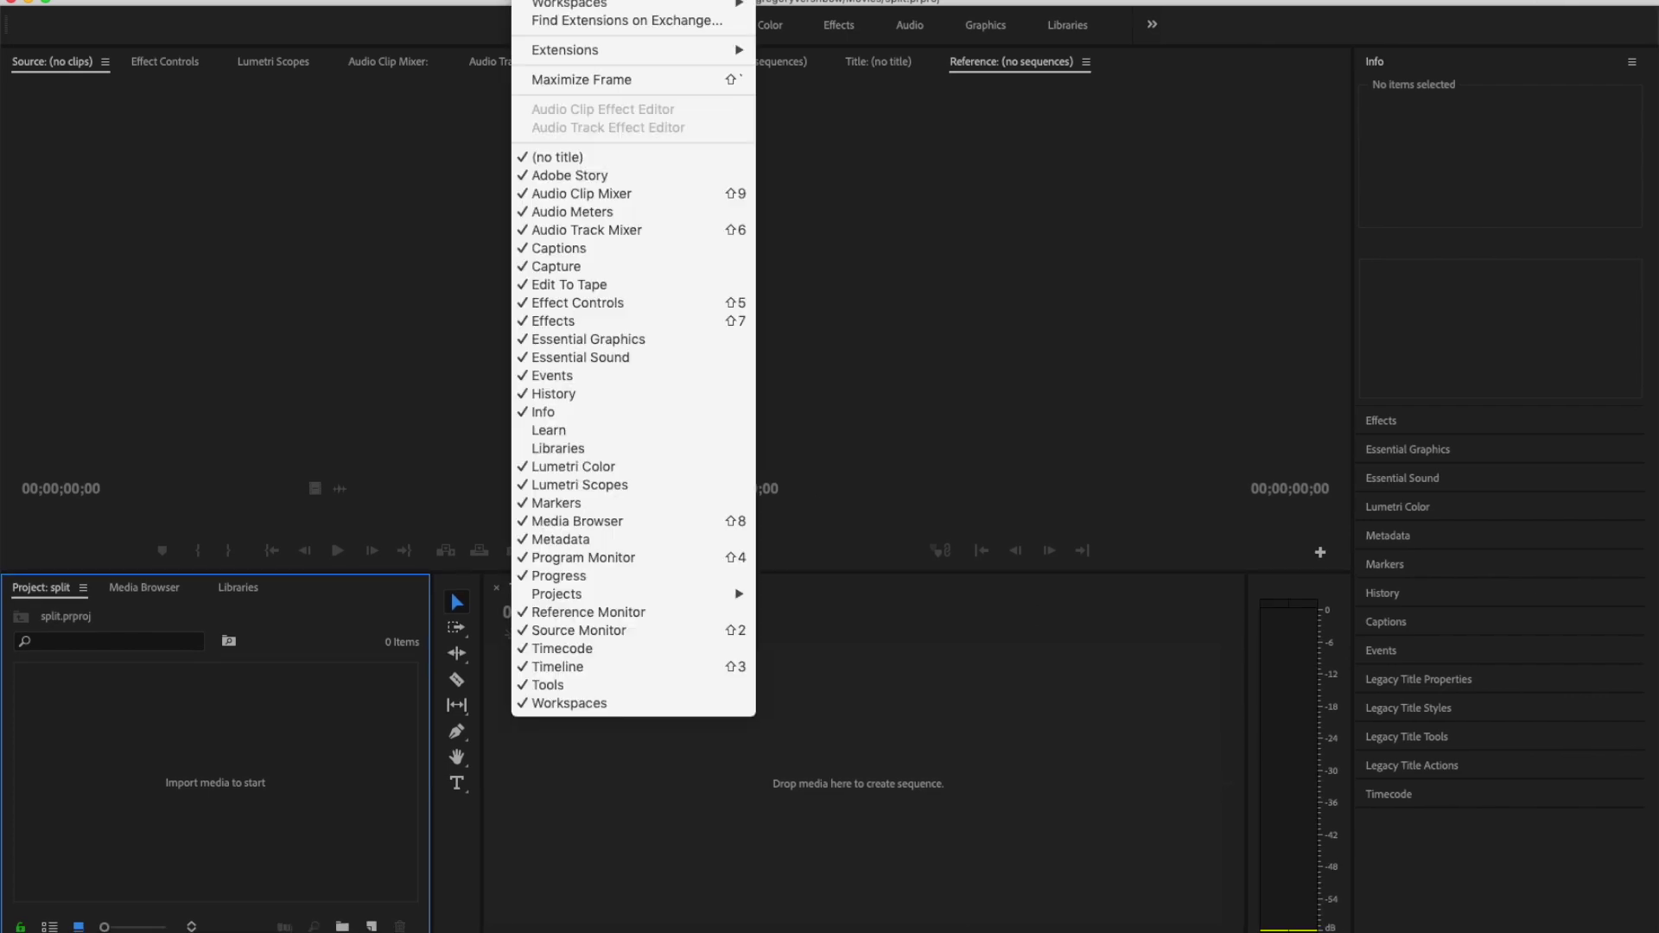
mouse_move(588, 4)
click(833, 12)
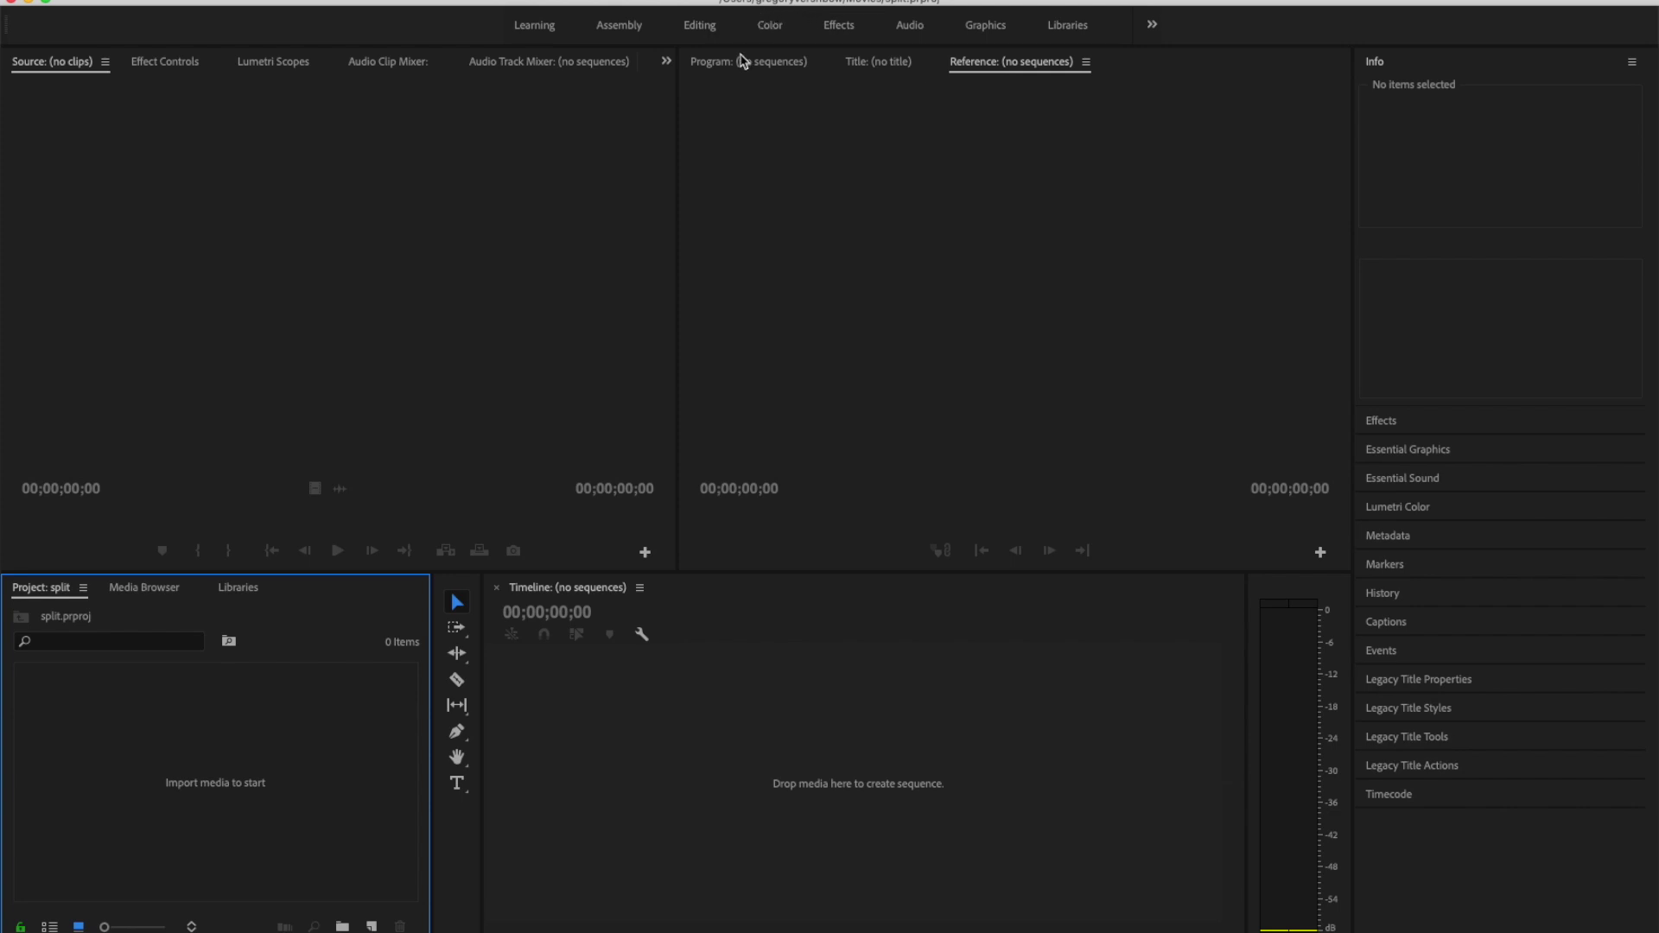
click(540, 1)
mouse_move(566, 4)
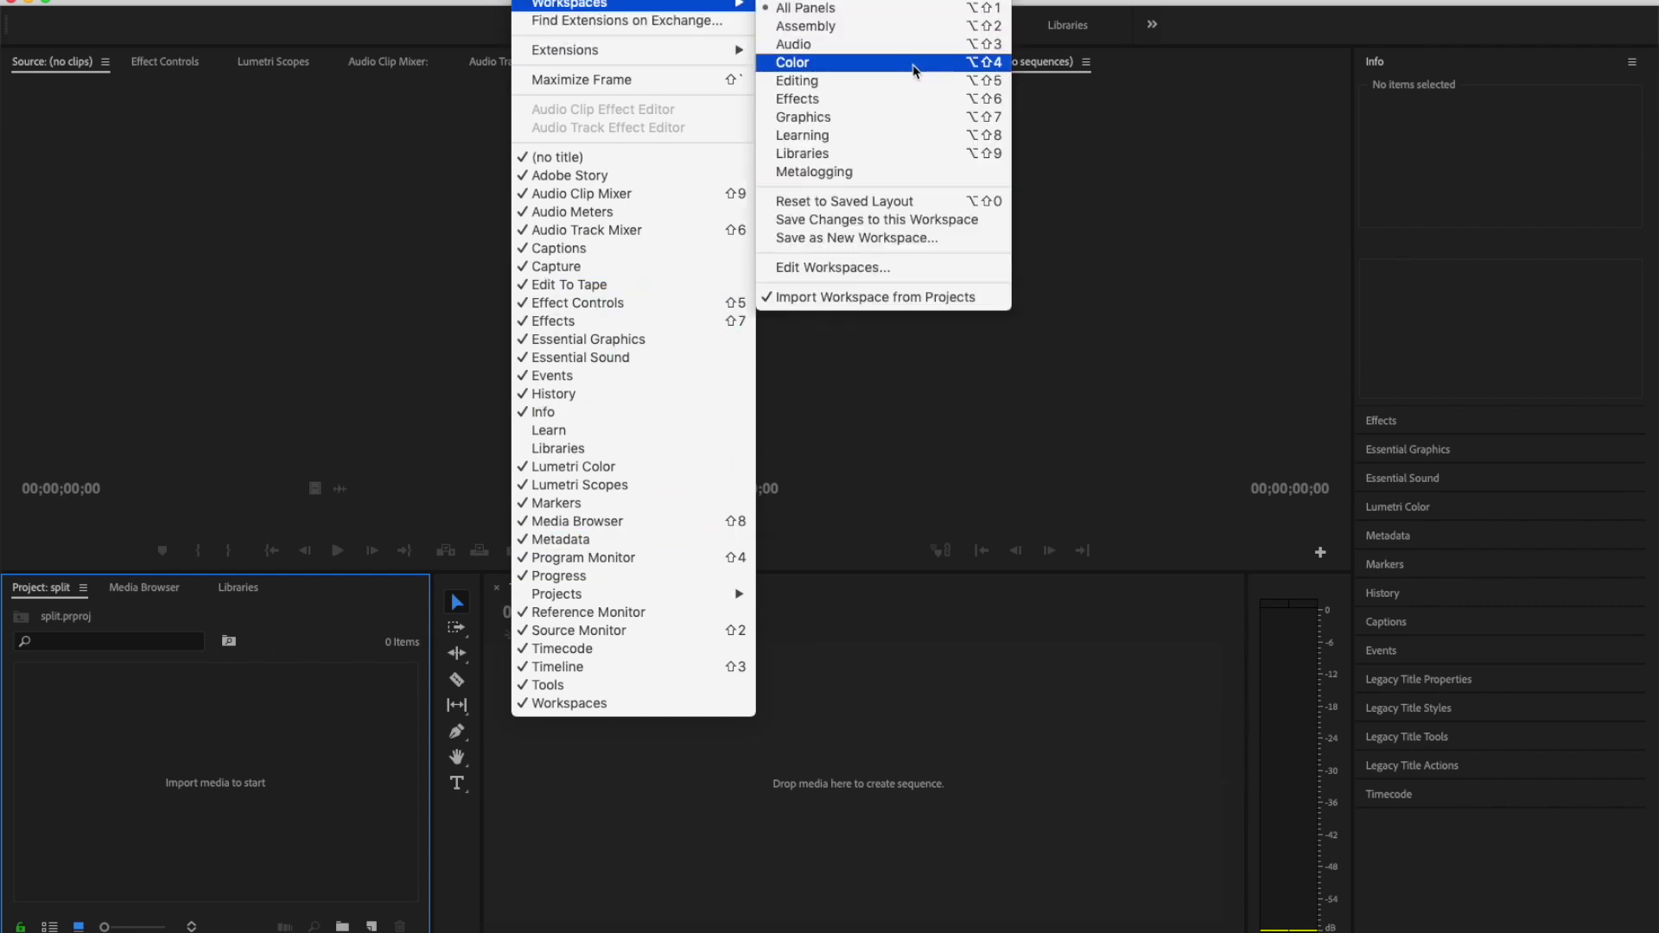
click(915, 67)
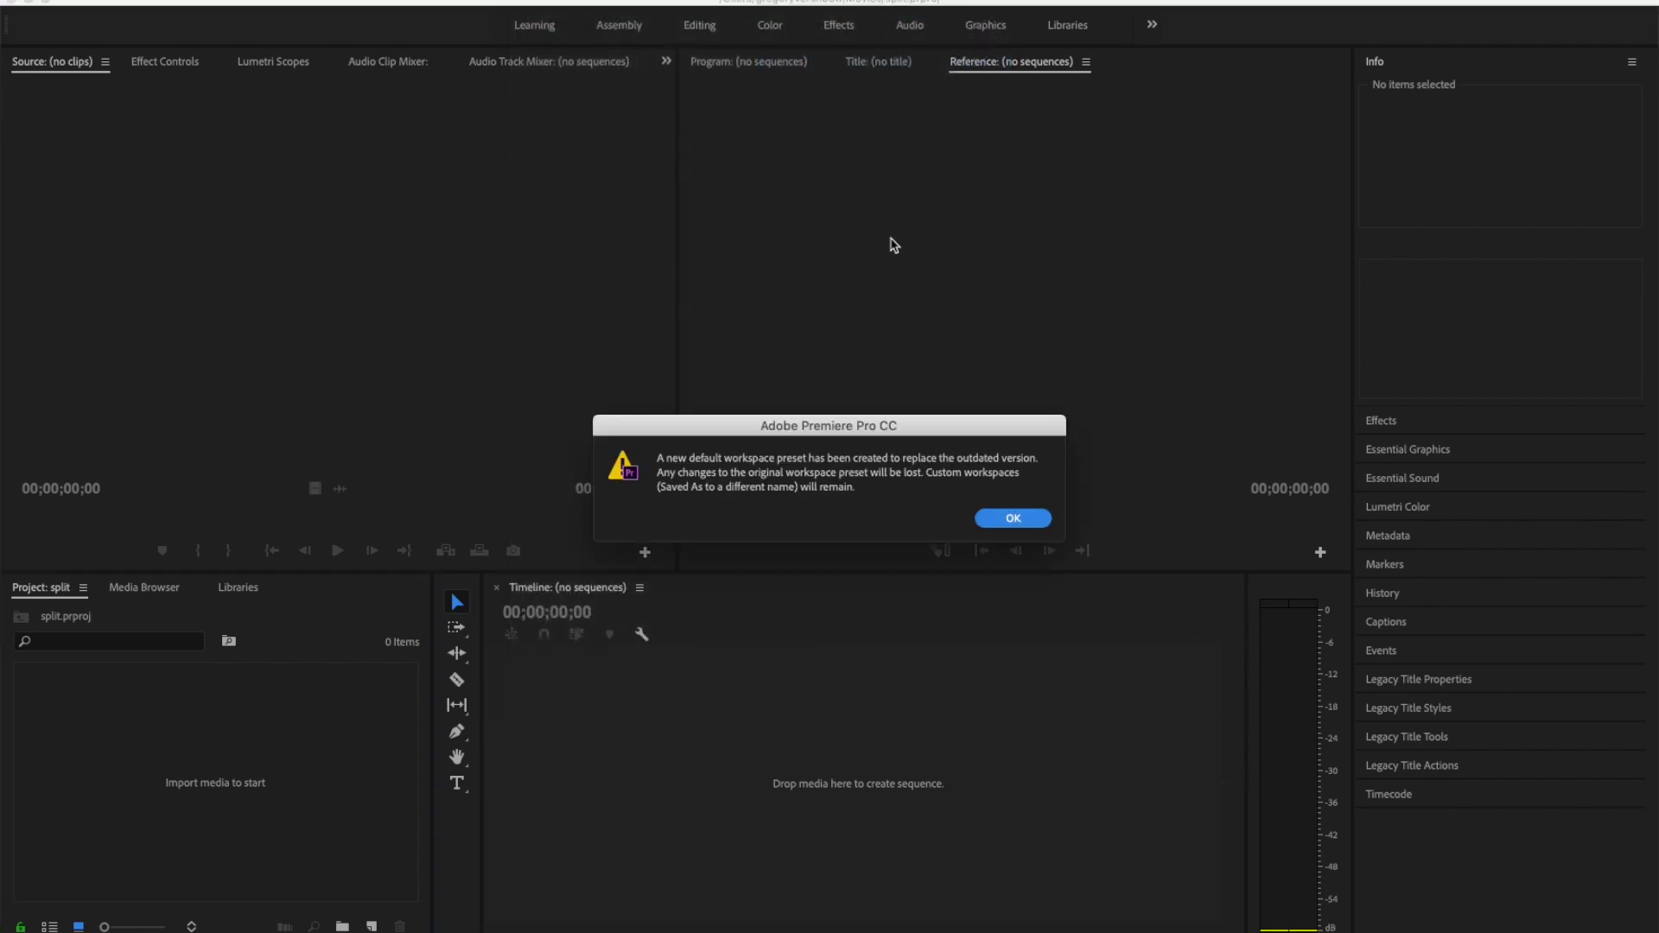
click(1014, 519)
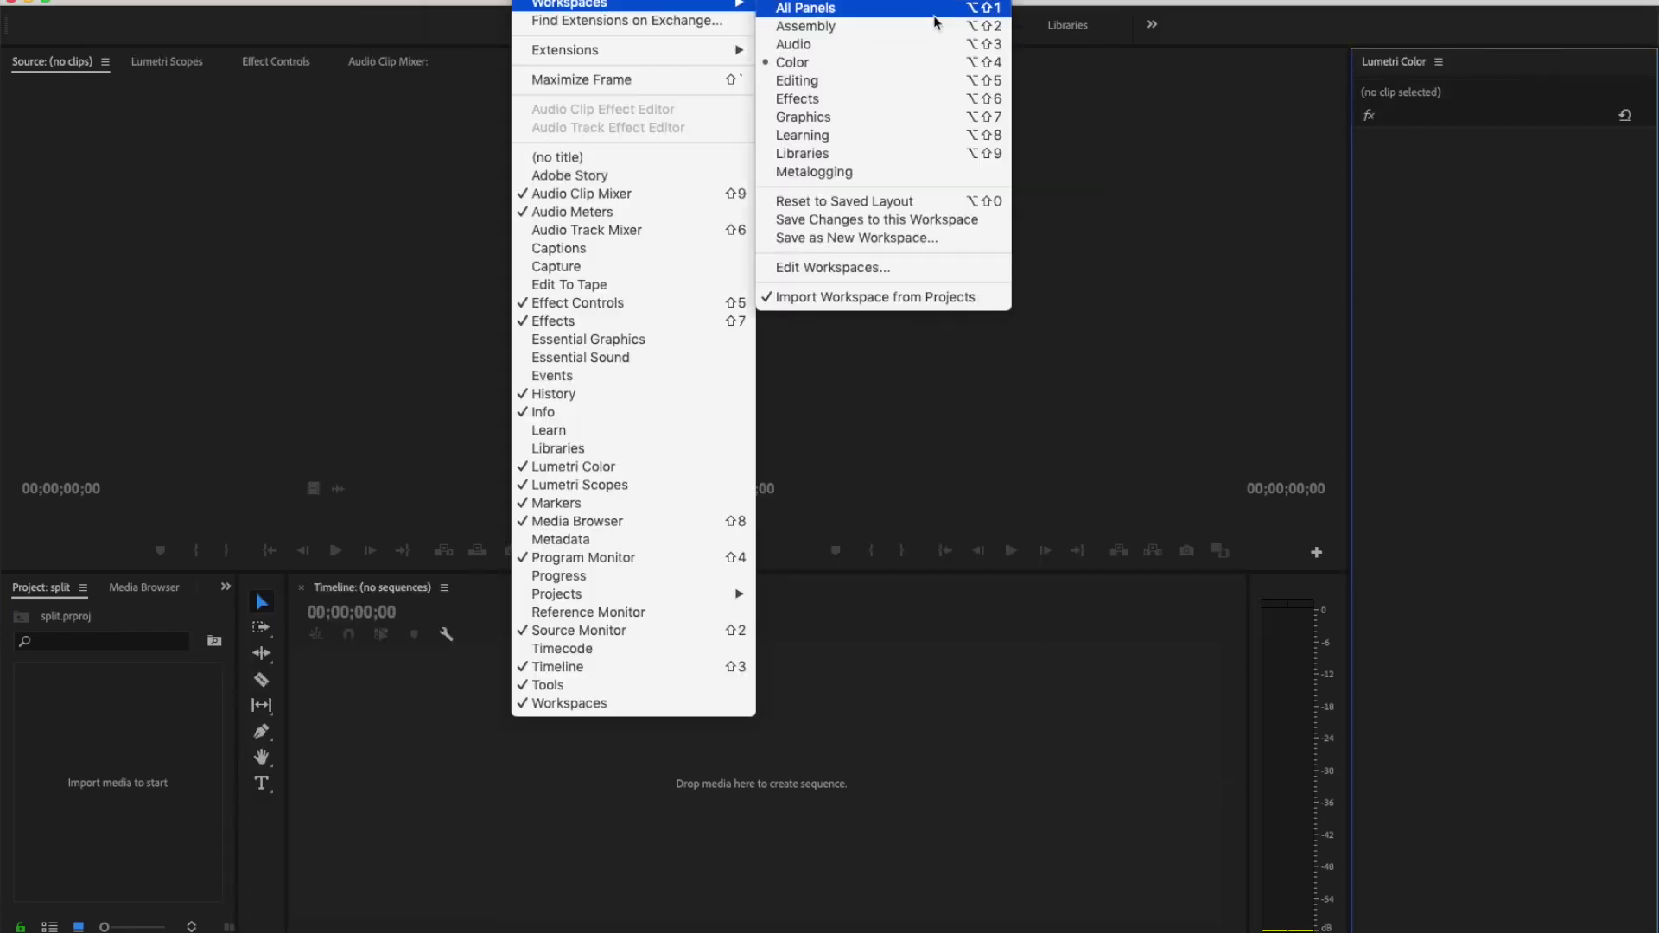
click(938, 22)
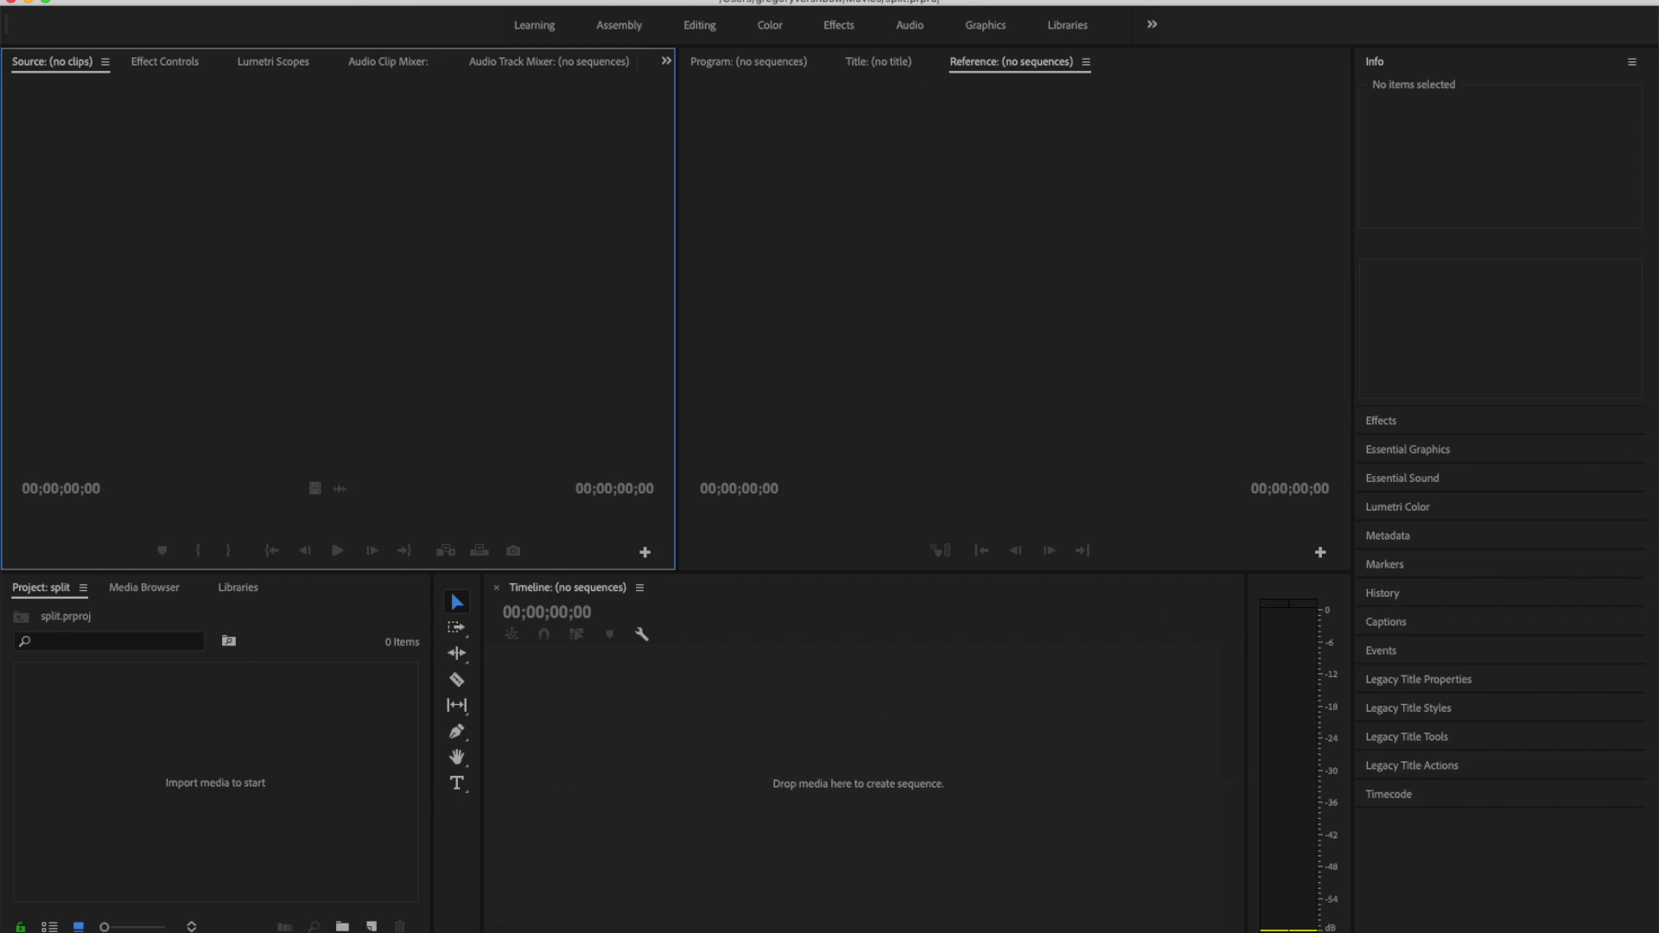
key(super+Tab)
Step: Import 184A3518.MOV, 184A3519.MOV and 184A3521.MOV from Finder into the Project panel
drag(1426, 35, 1281, 126)
drag(1302, 303, 808, 380)
drag(853, 282, 691, 260)
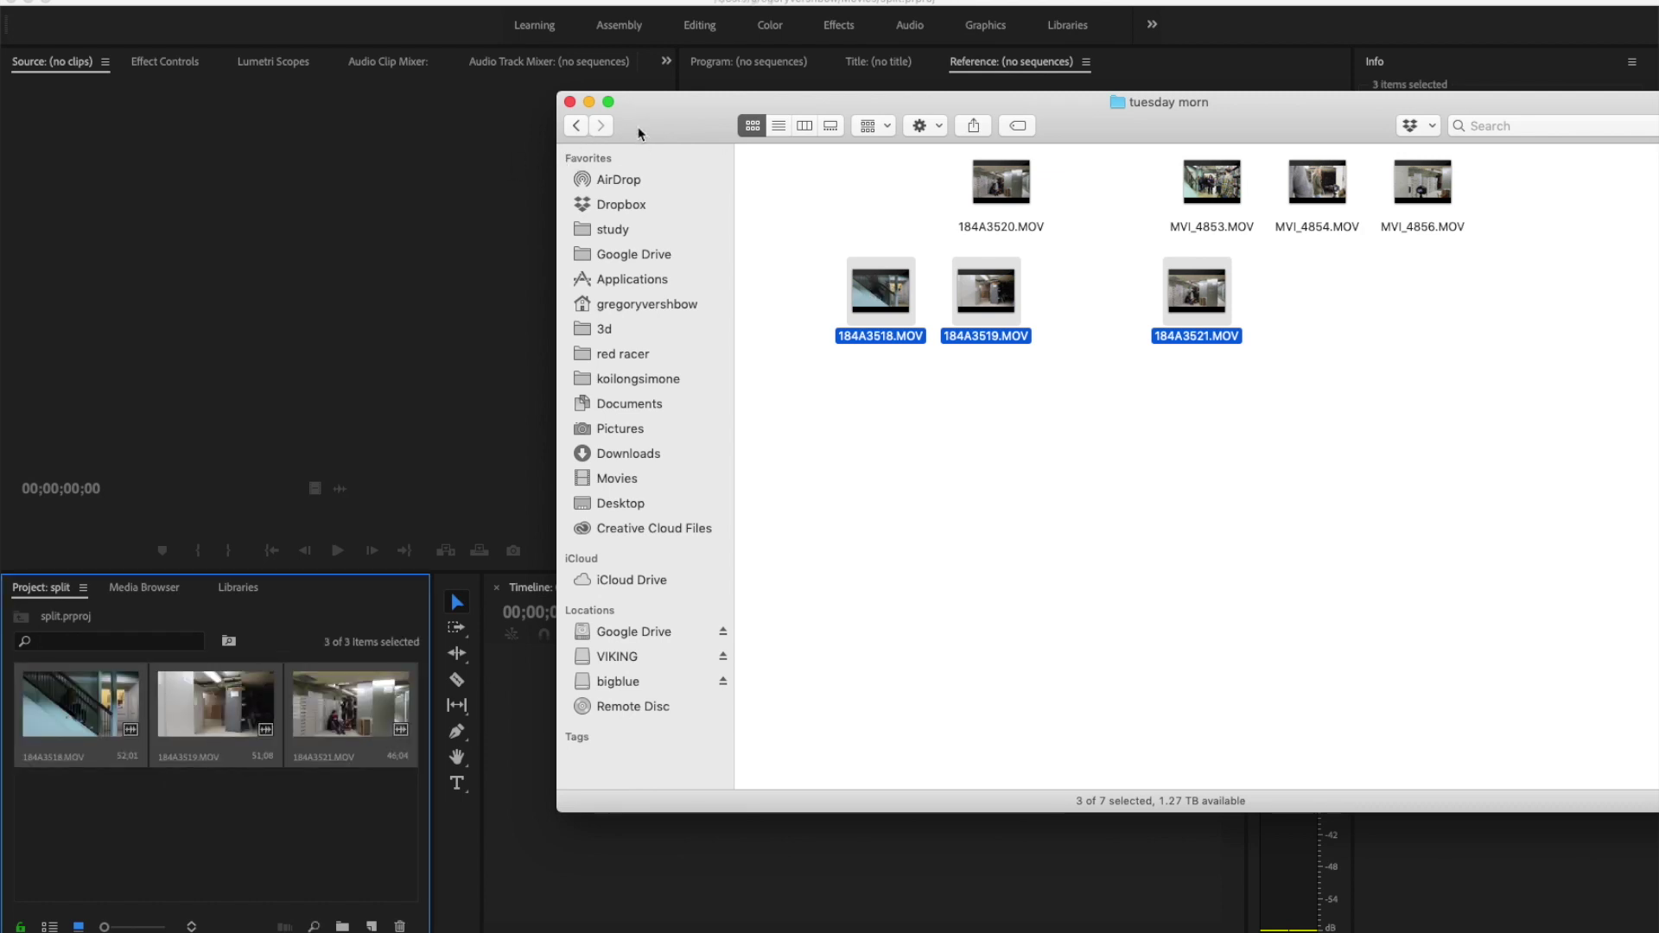
Step: Close the Finder window and deselect the imported clips
drag(643, 130, 1114, 524)
key(super+w)
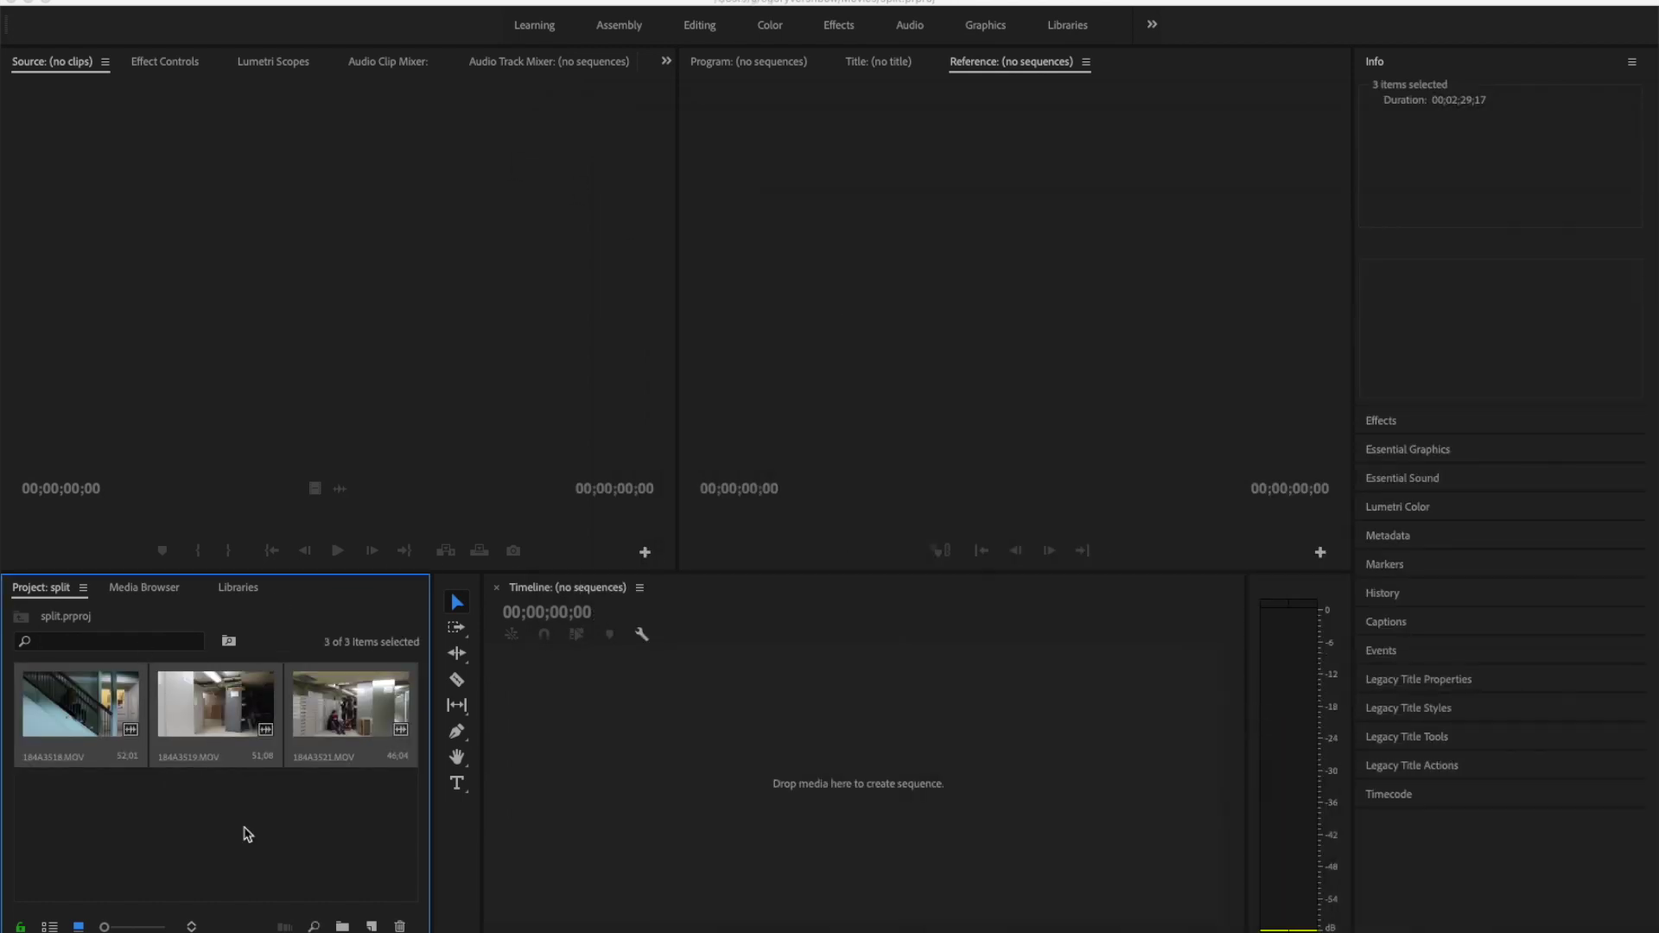
click(98, 774)
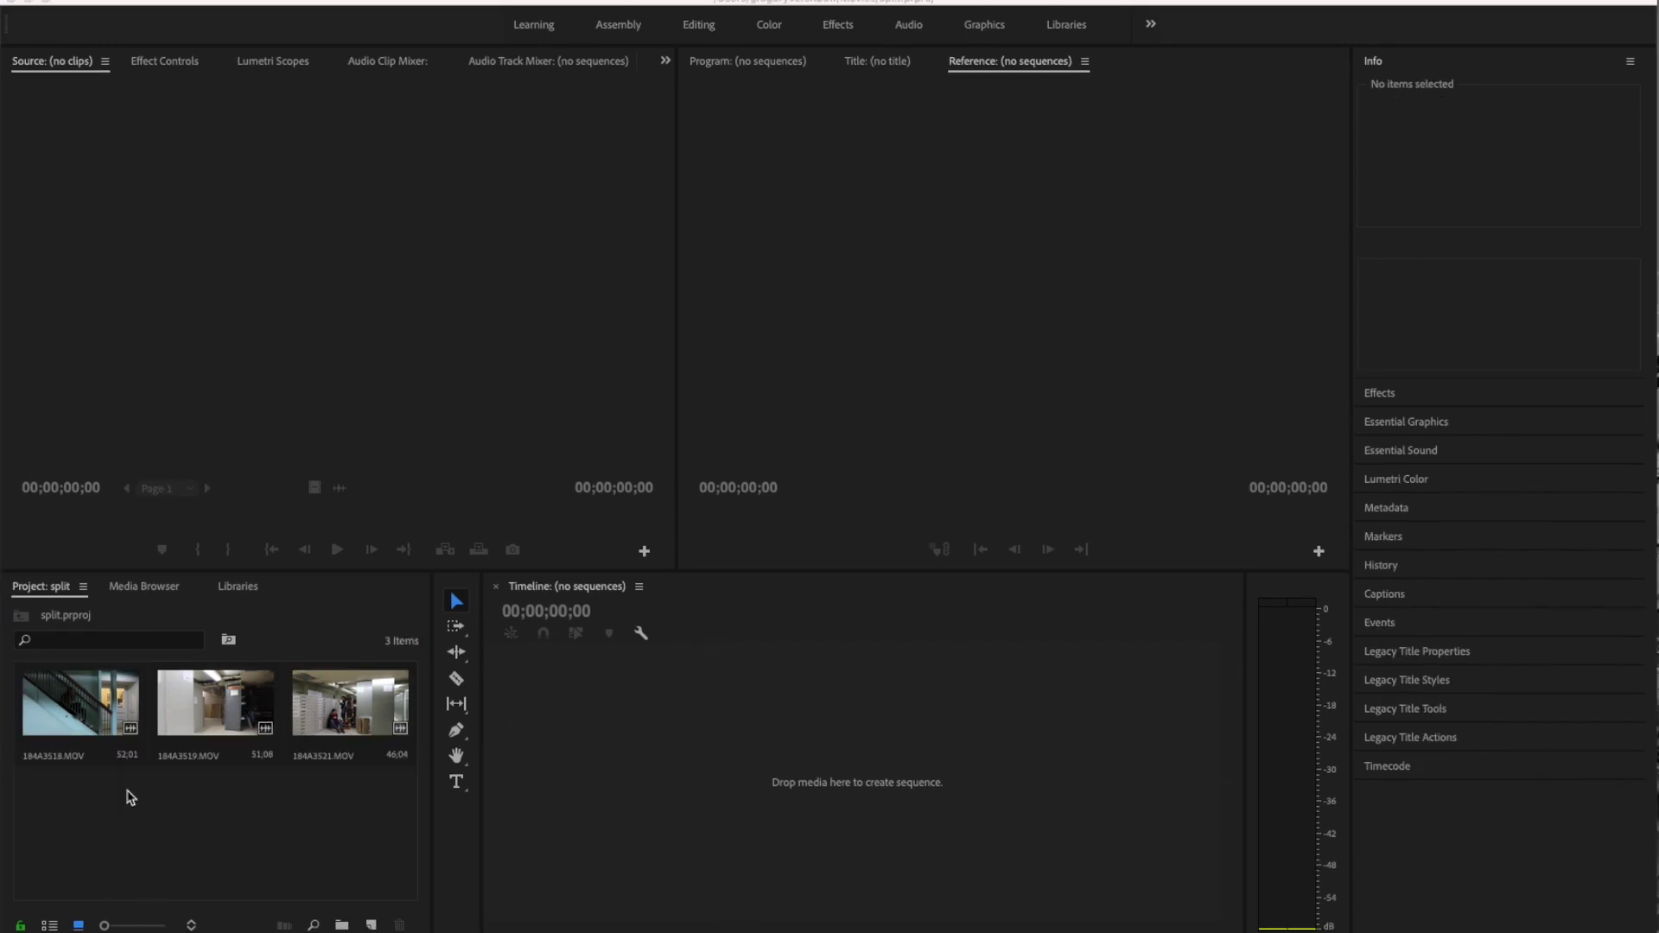
Step: Create the 184A3518 sequence by dropping 184A3518.MOV onto the empty timeline's V1
click(74, 719)
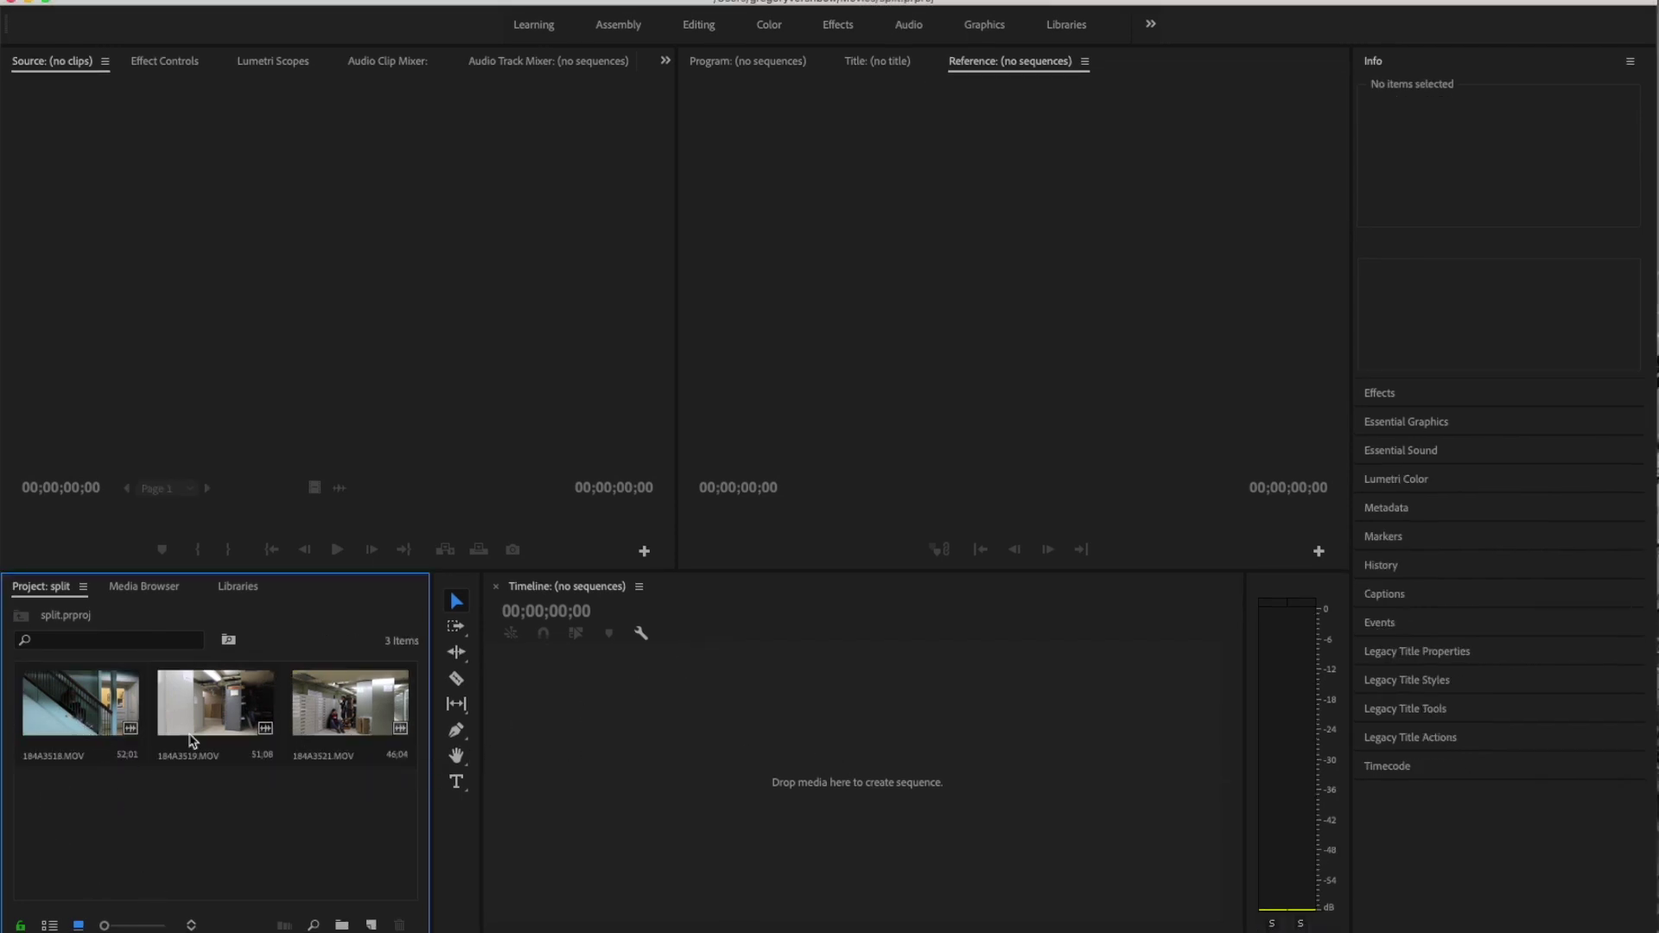
click(78, 728)
drag(179, 823, 778, 778)
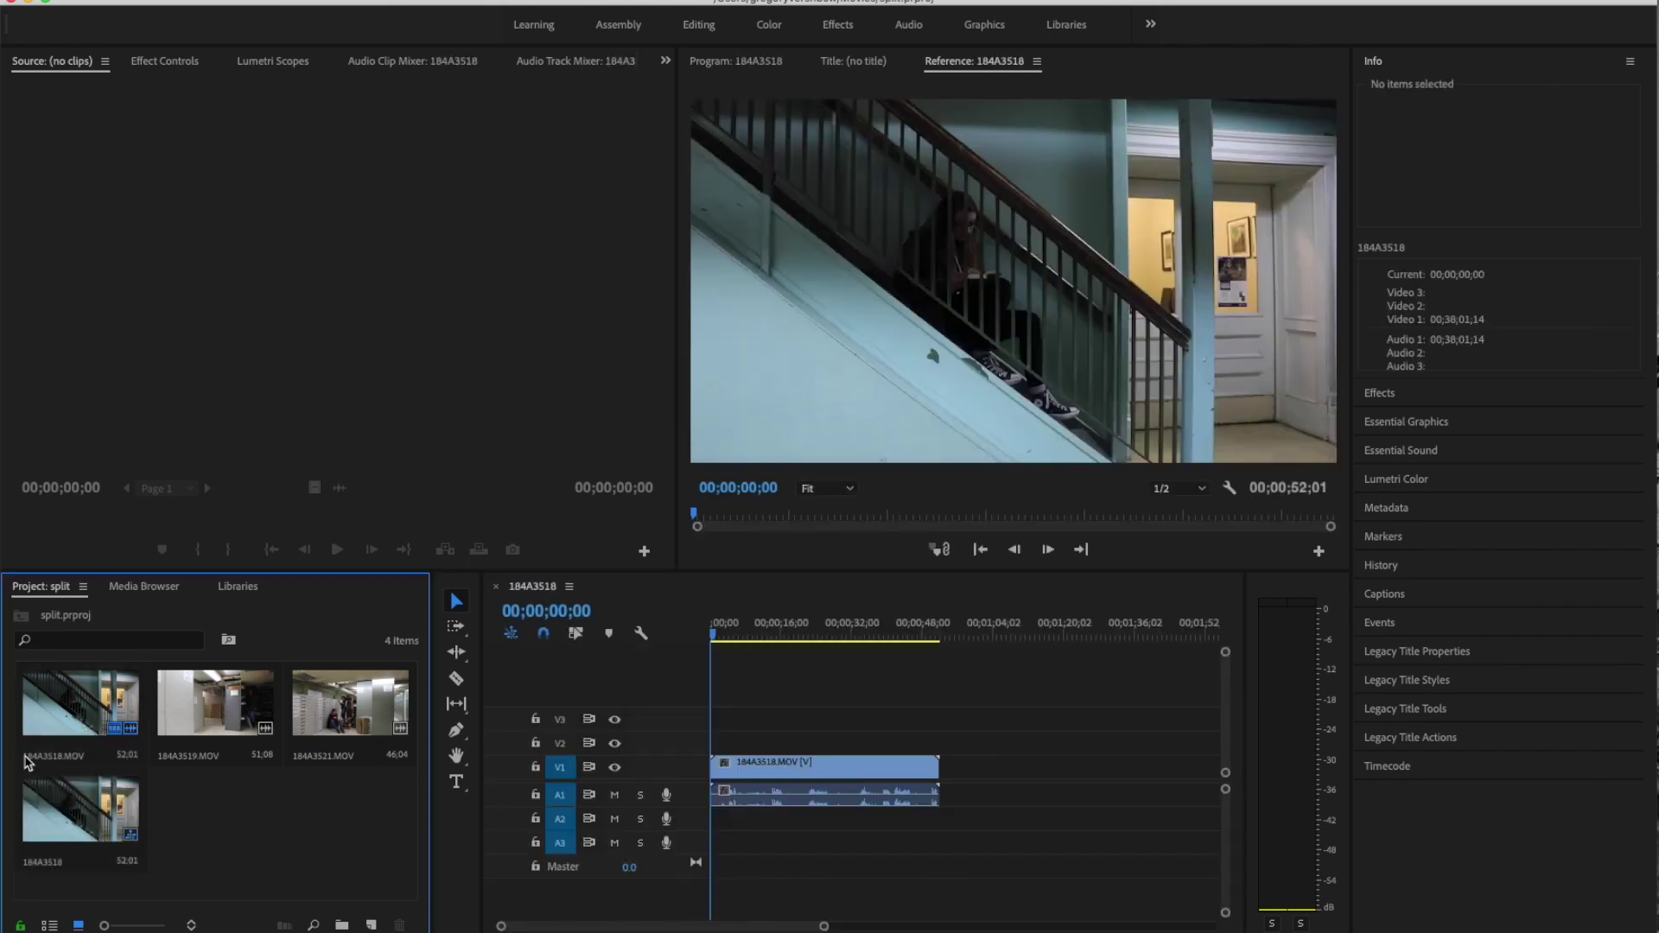
key(super+z)
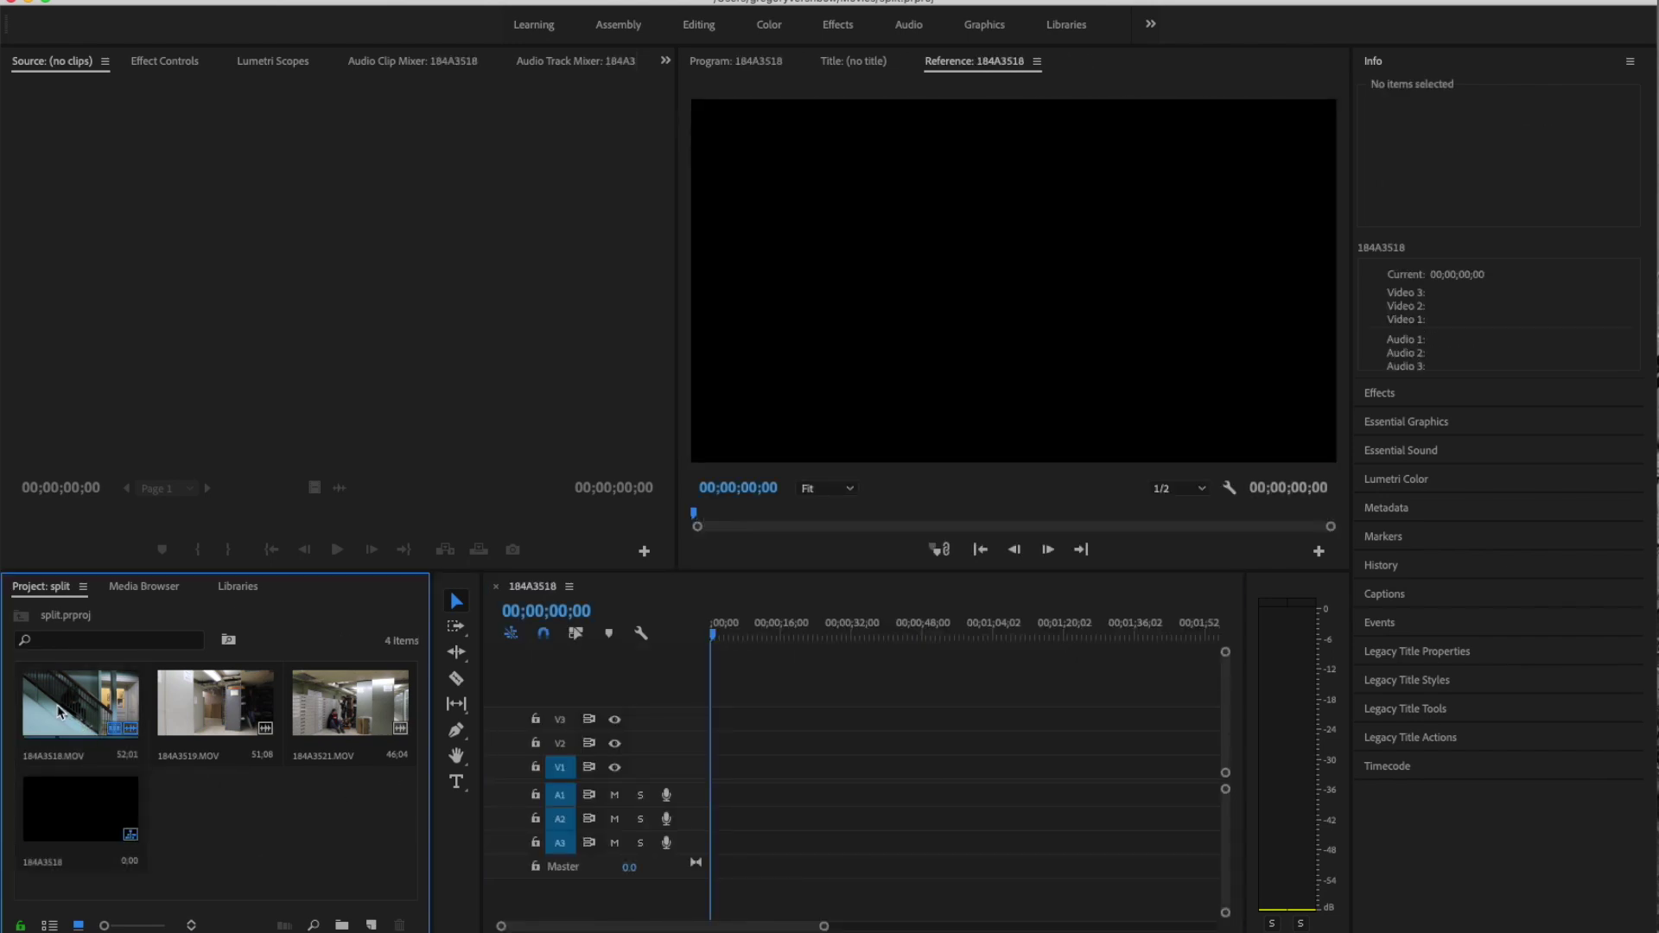
click(89, 722)
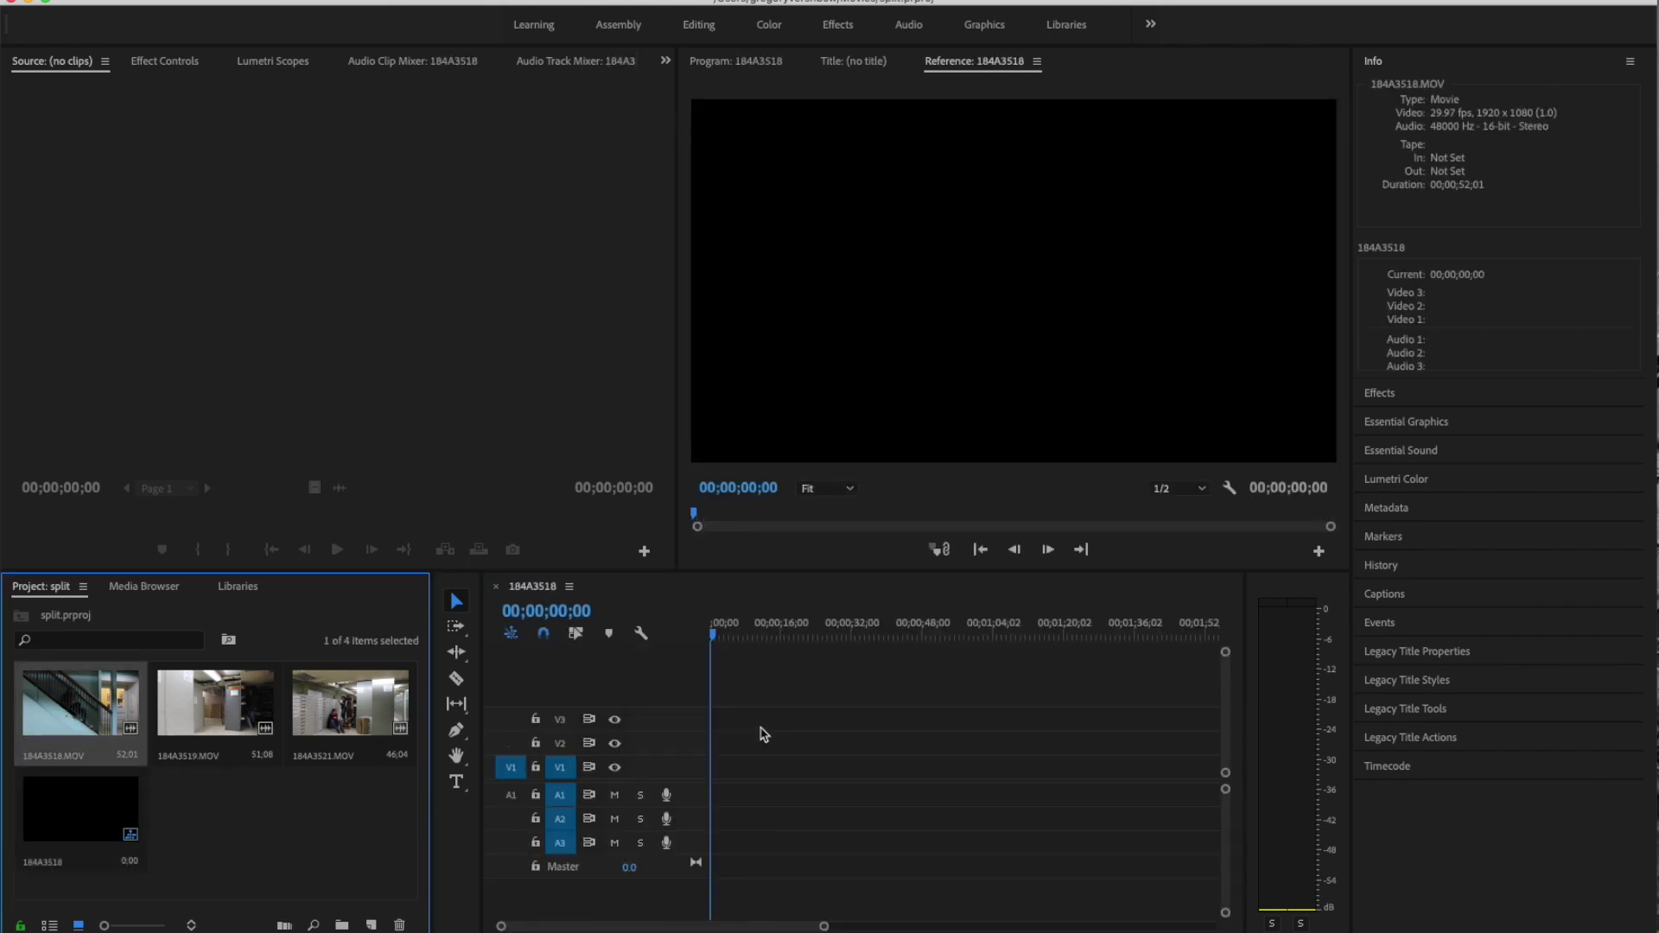
drag(107, 710, 768, 775)
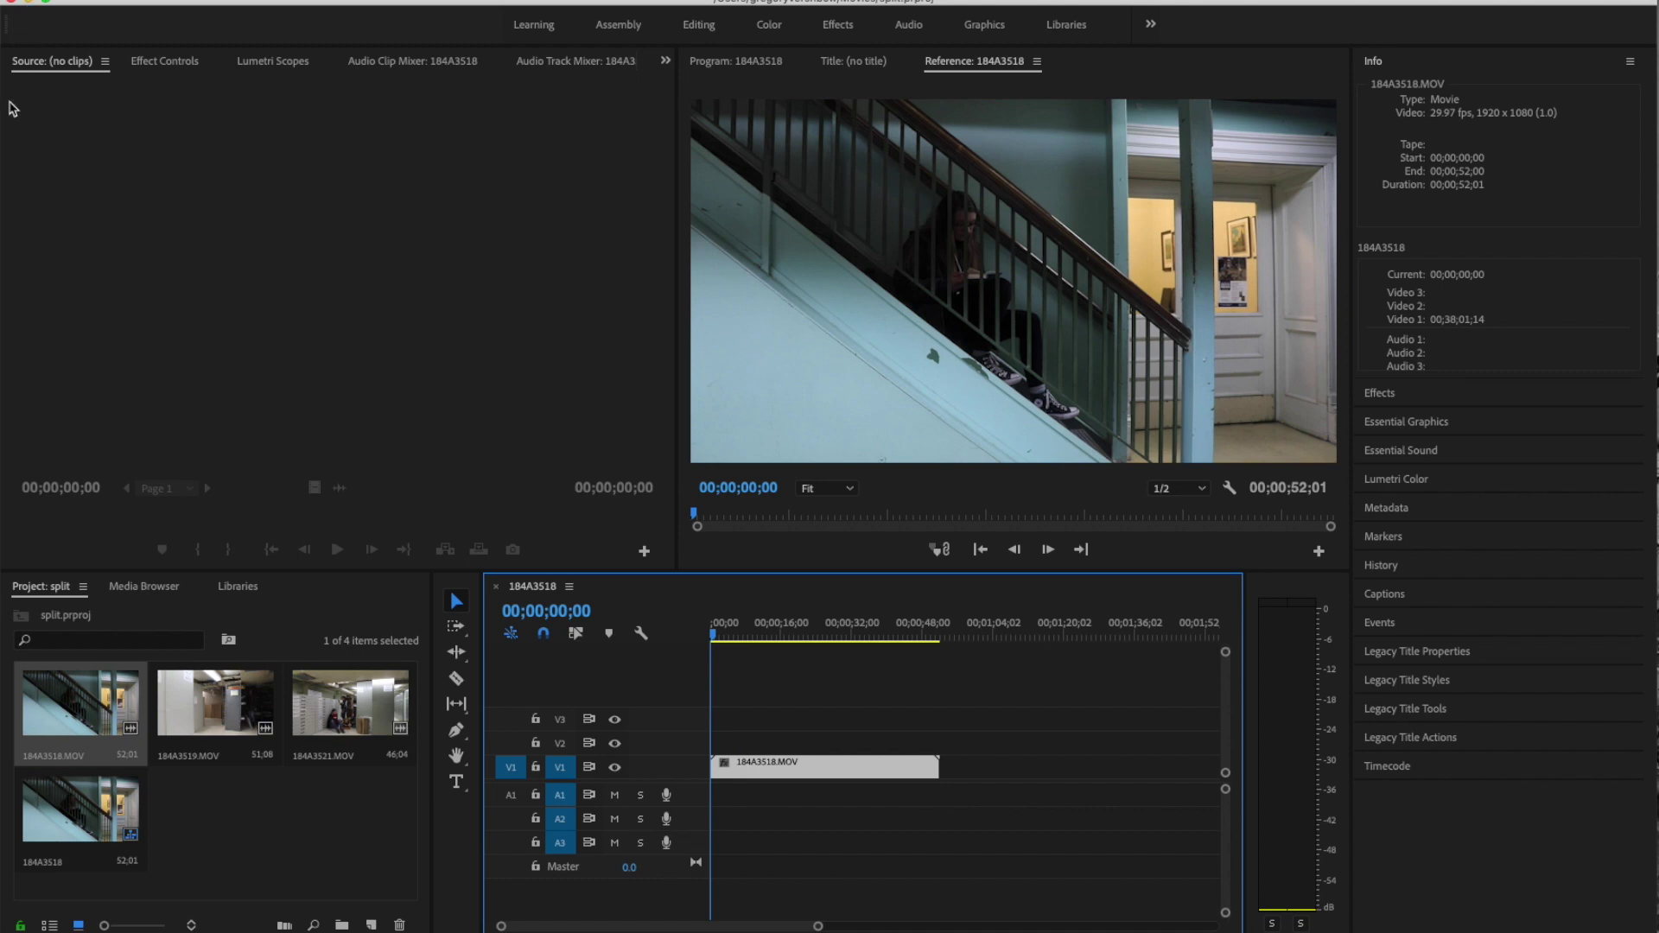
key(super+z)
key(super+z)
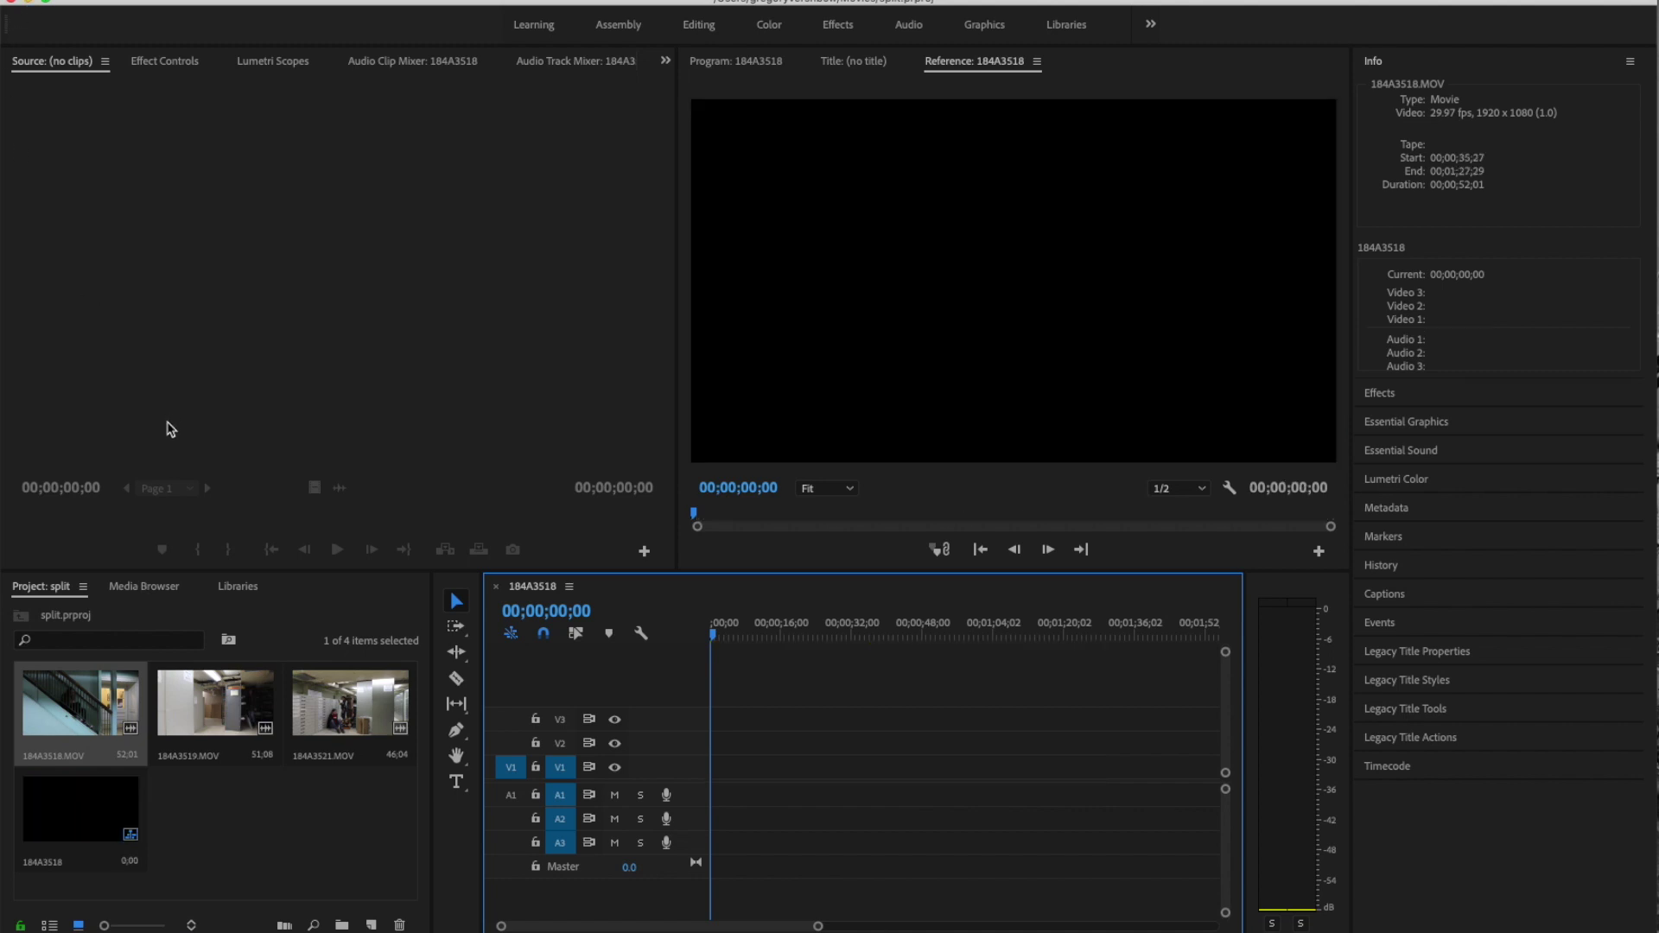
key(super+z)
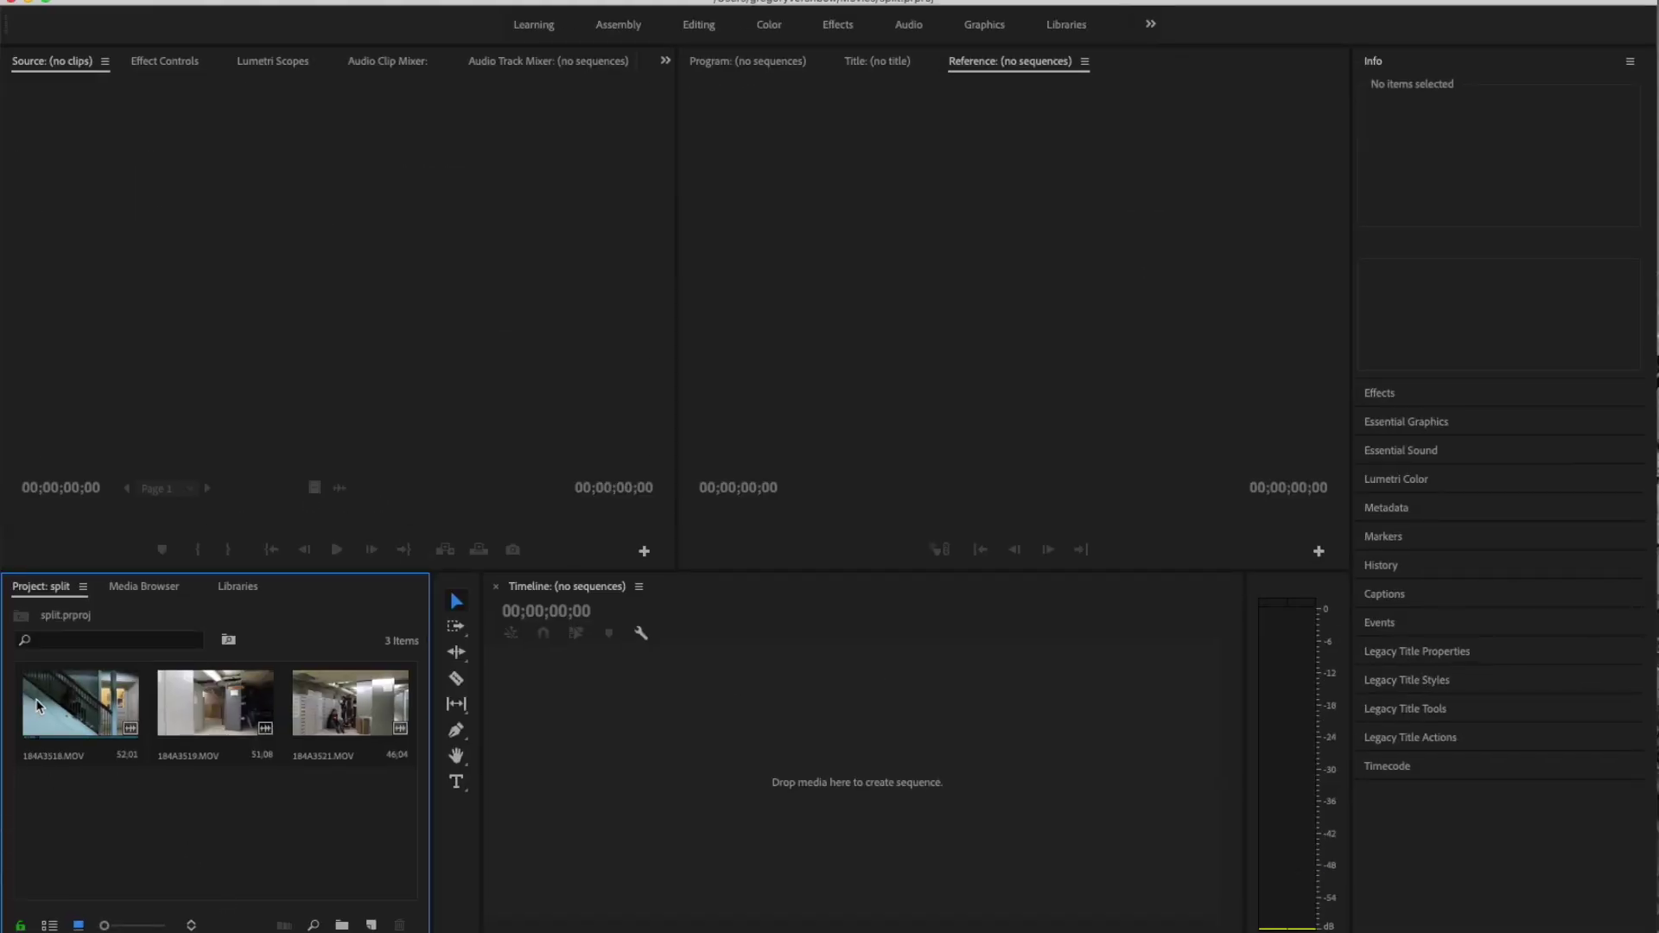
drag(43, 704, 617, 696)
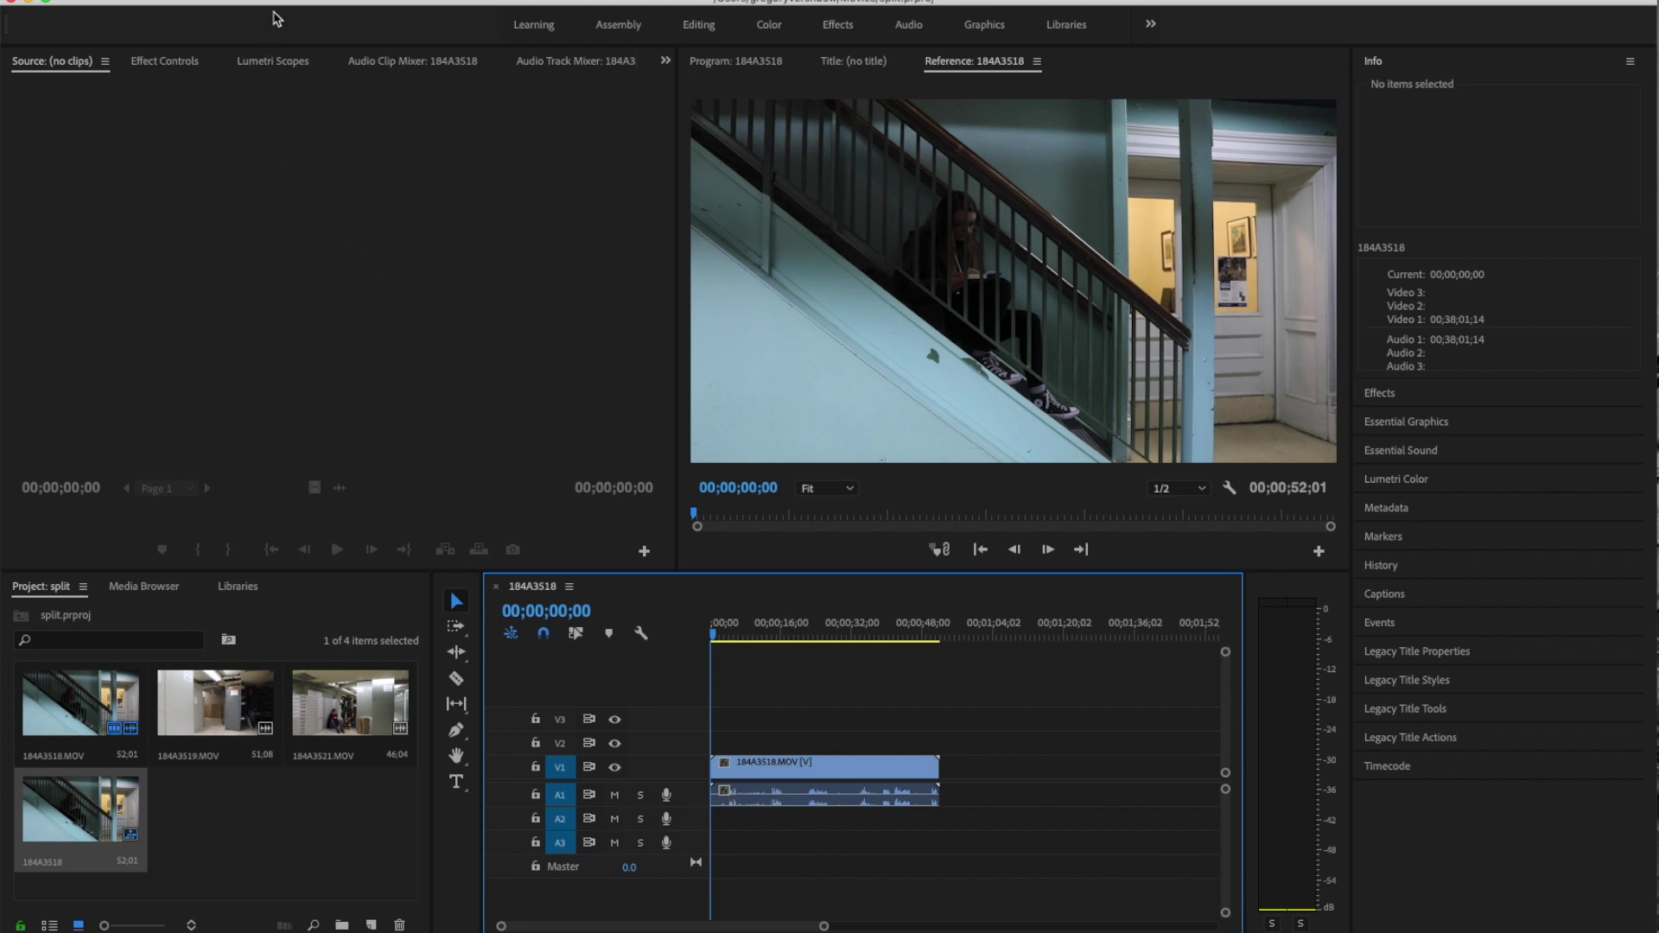
Step: Open the Add Tracks dialog from the Sequence menu and cancel it
click(324, 1)
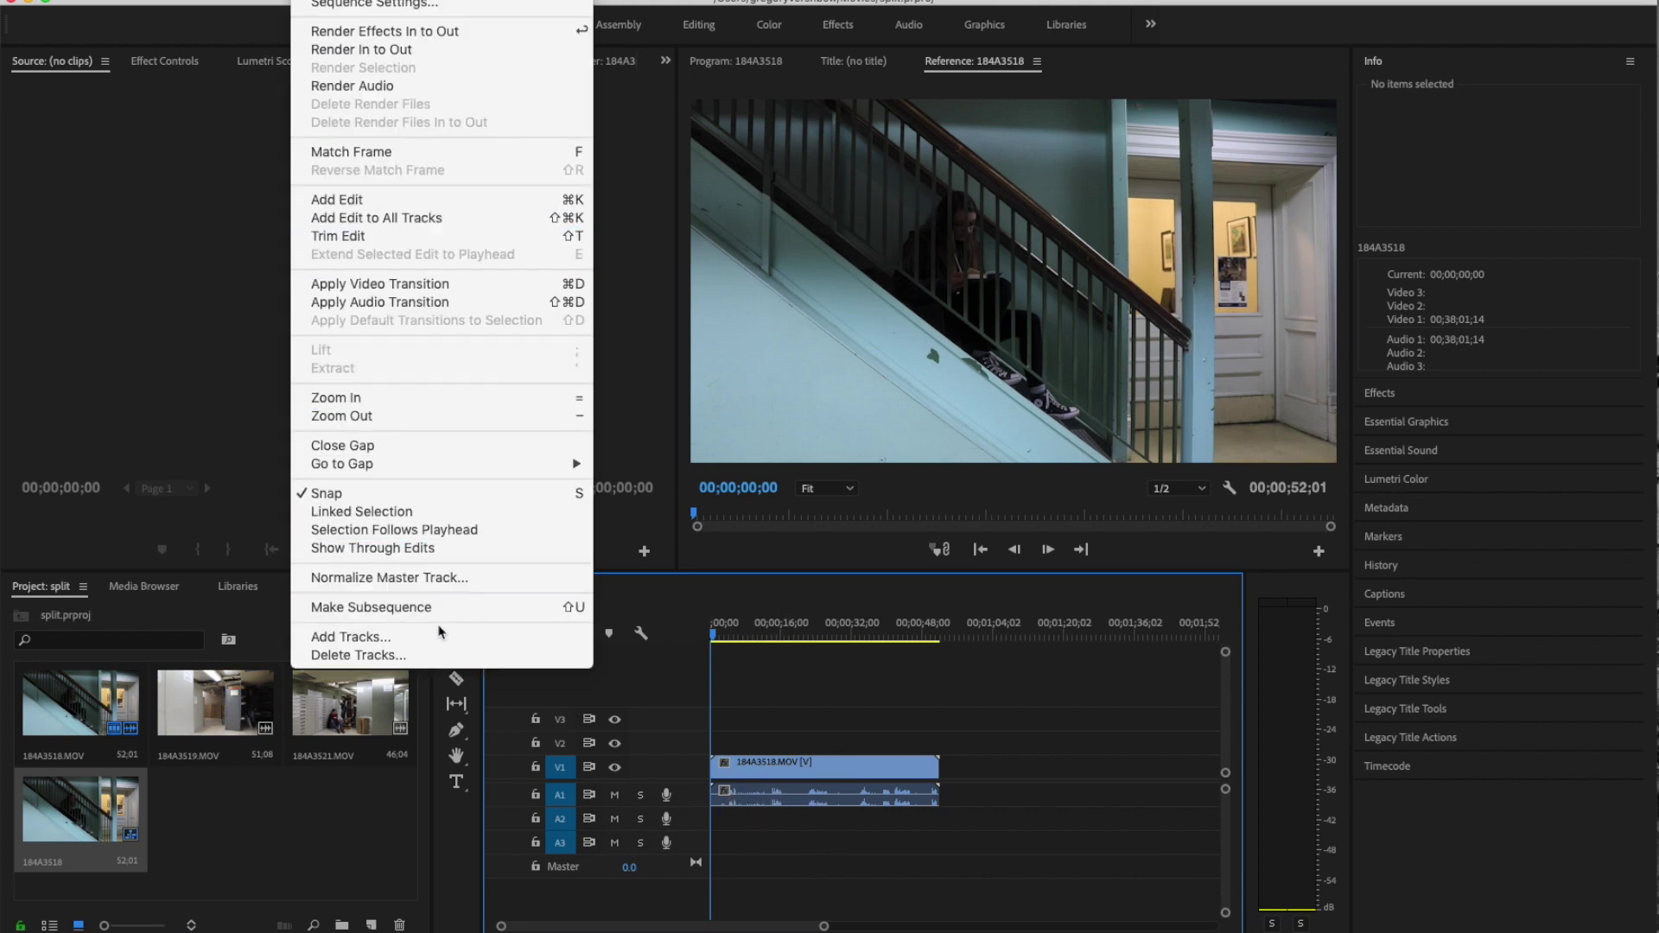
click(437, 638)
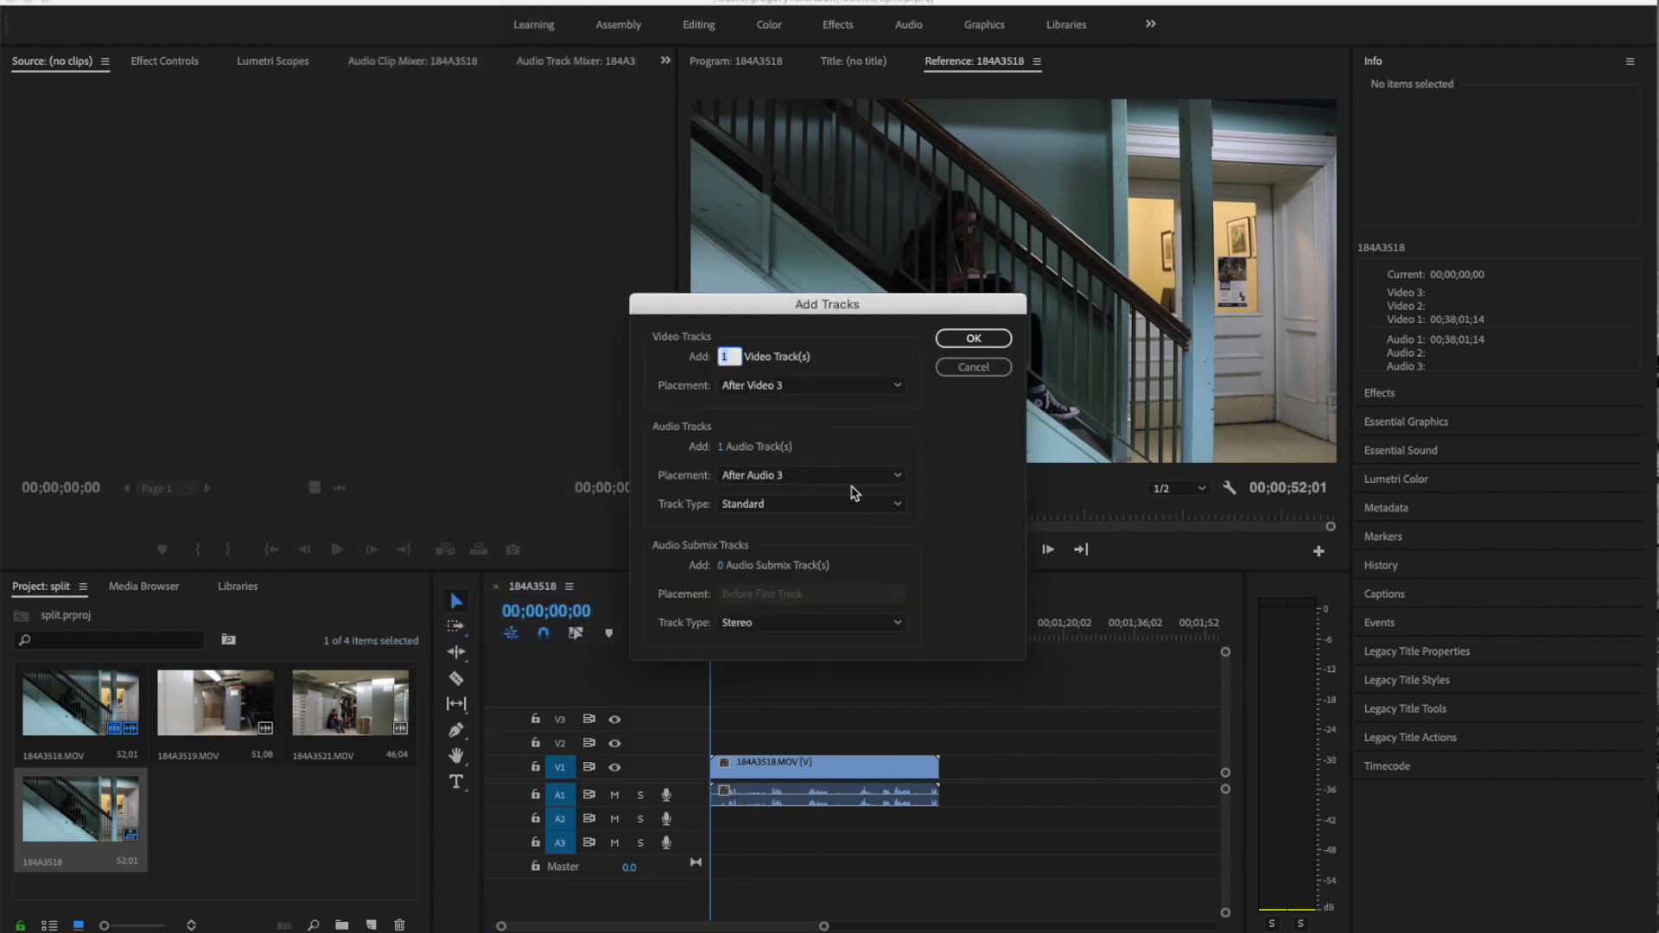
click(984, 373)
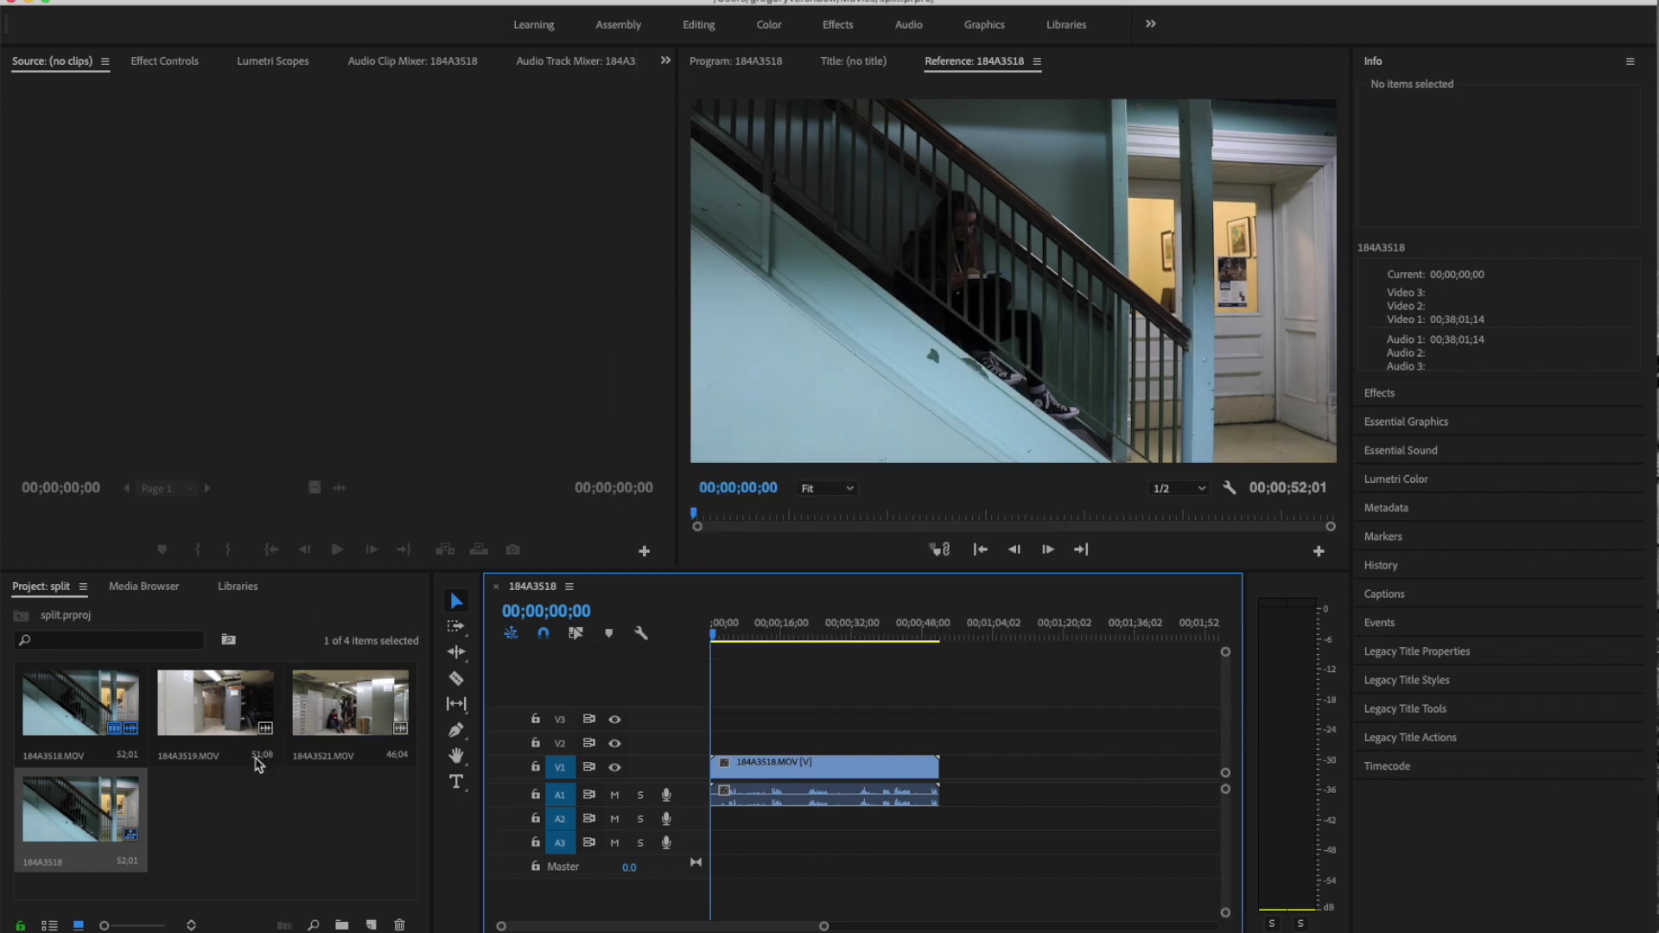
Step: Stack 184A3519.MOV on V2 and 184A3521.MOV on V3, both starting at 00;00;00;00
drag(170, 730, 721, 749)
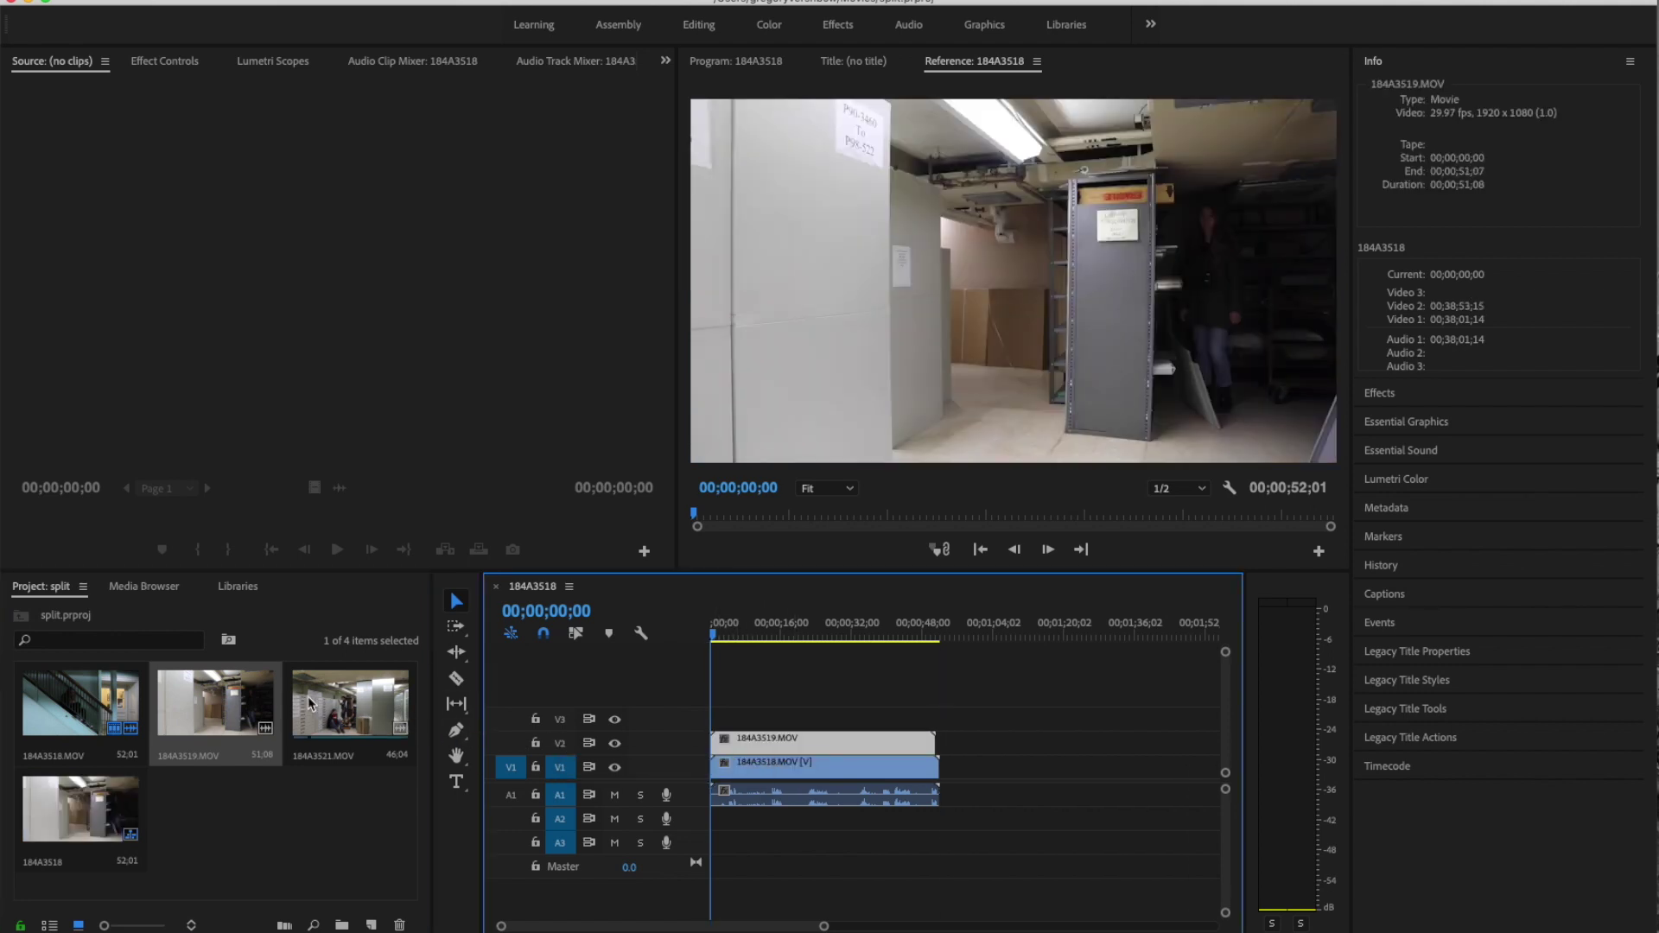
mouse_move(845, 741)
mouse_down()
mouse_move(905, 743)
mouse_move(842, 741)
mouse_up()
drag(341, 701, 781, 780)
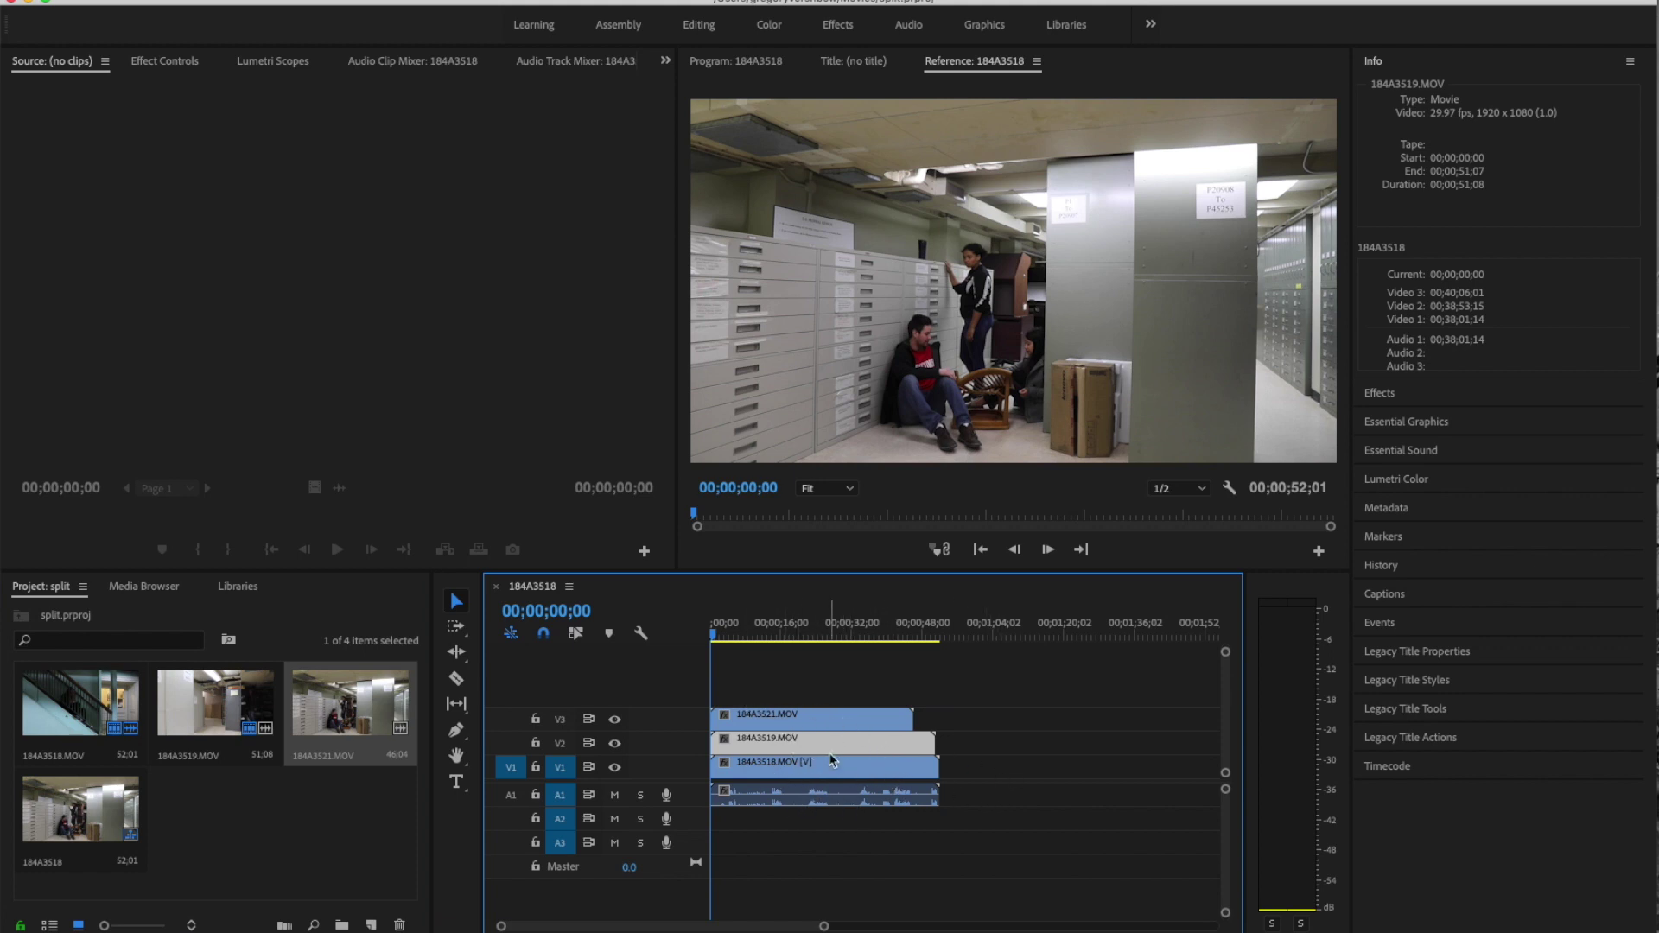
click(807, 800)
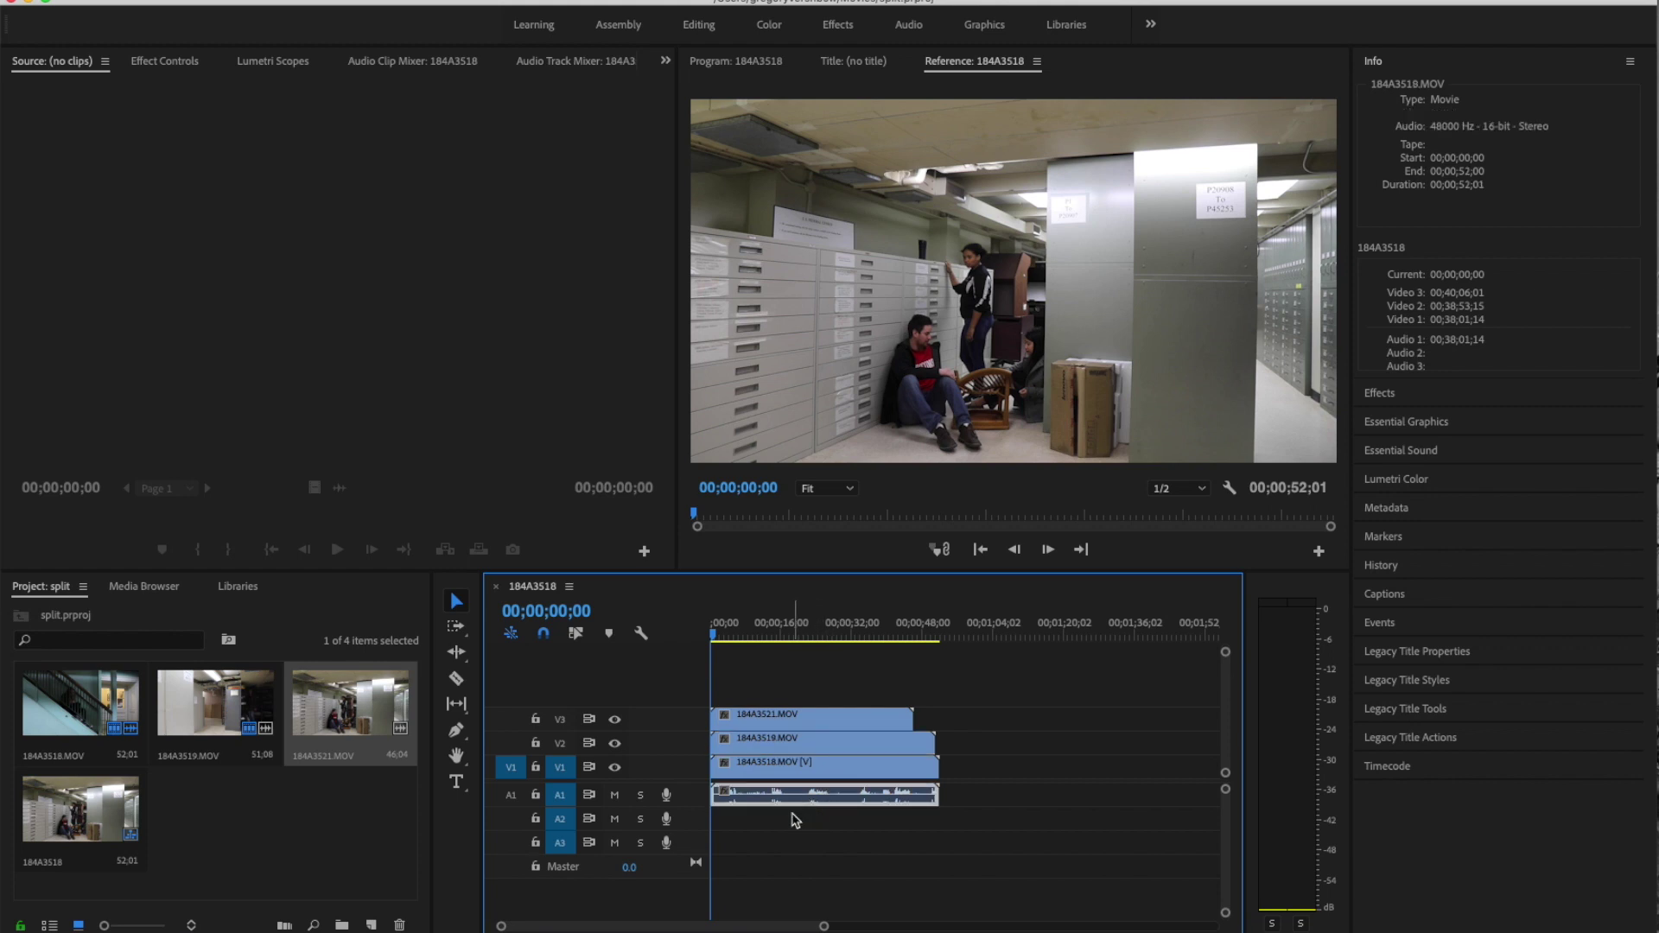
Step: Delete the A1 audio clip and show 184A3518.MOV's Motion settings in Effect Controls
key(Delete)
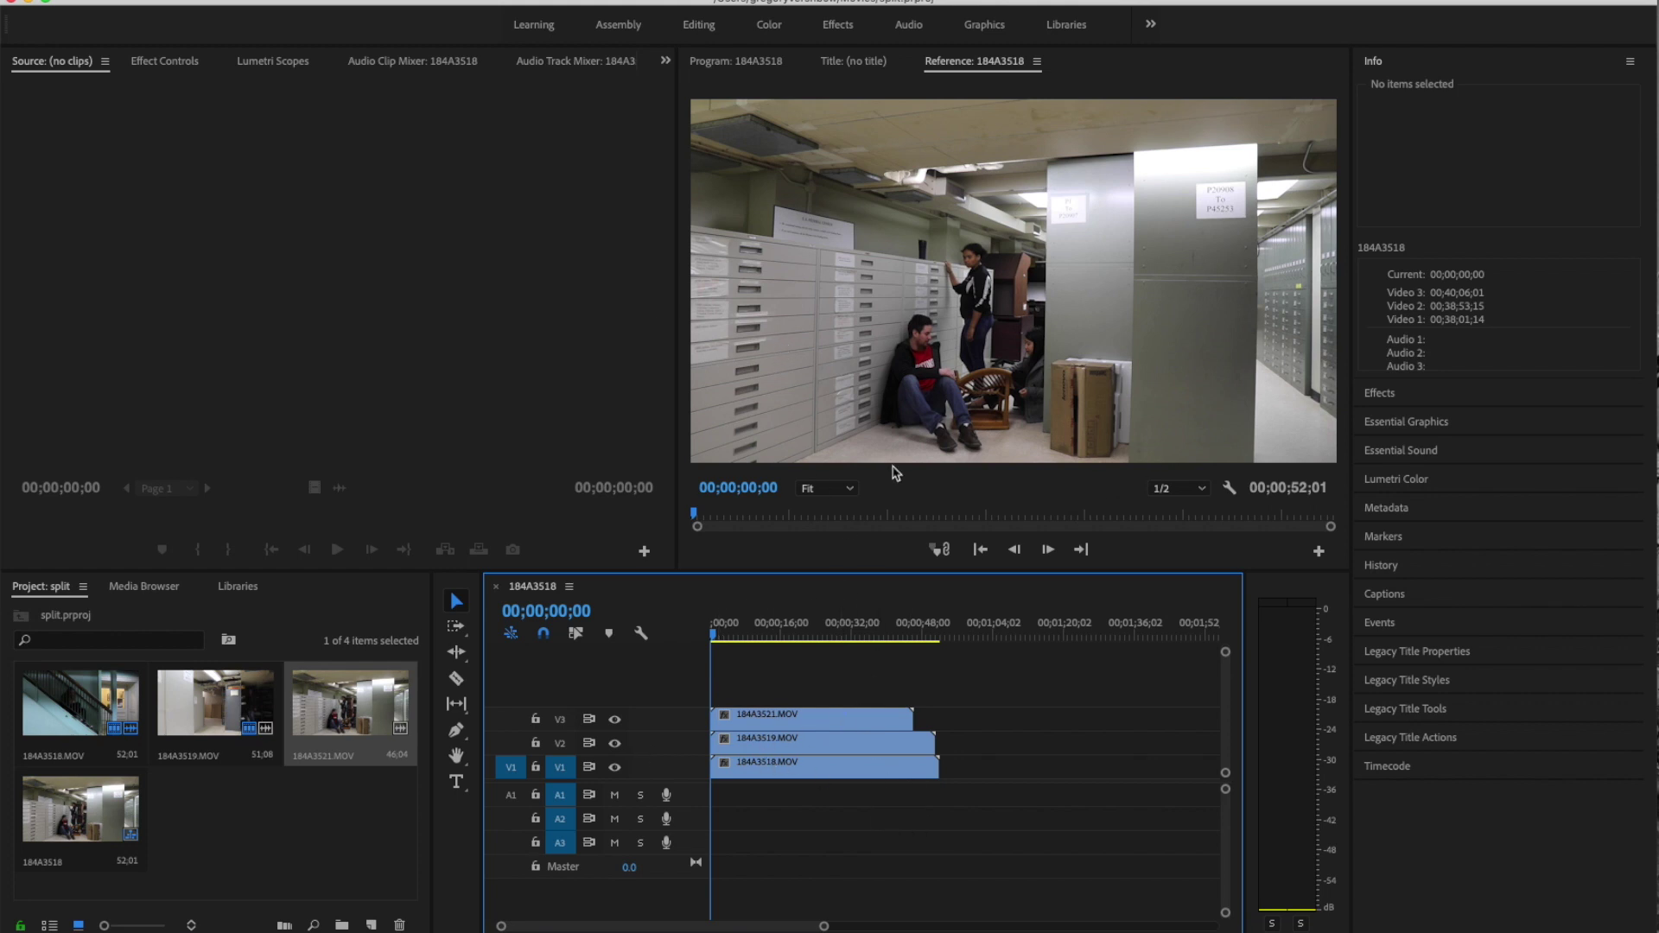
click(764, 771)
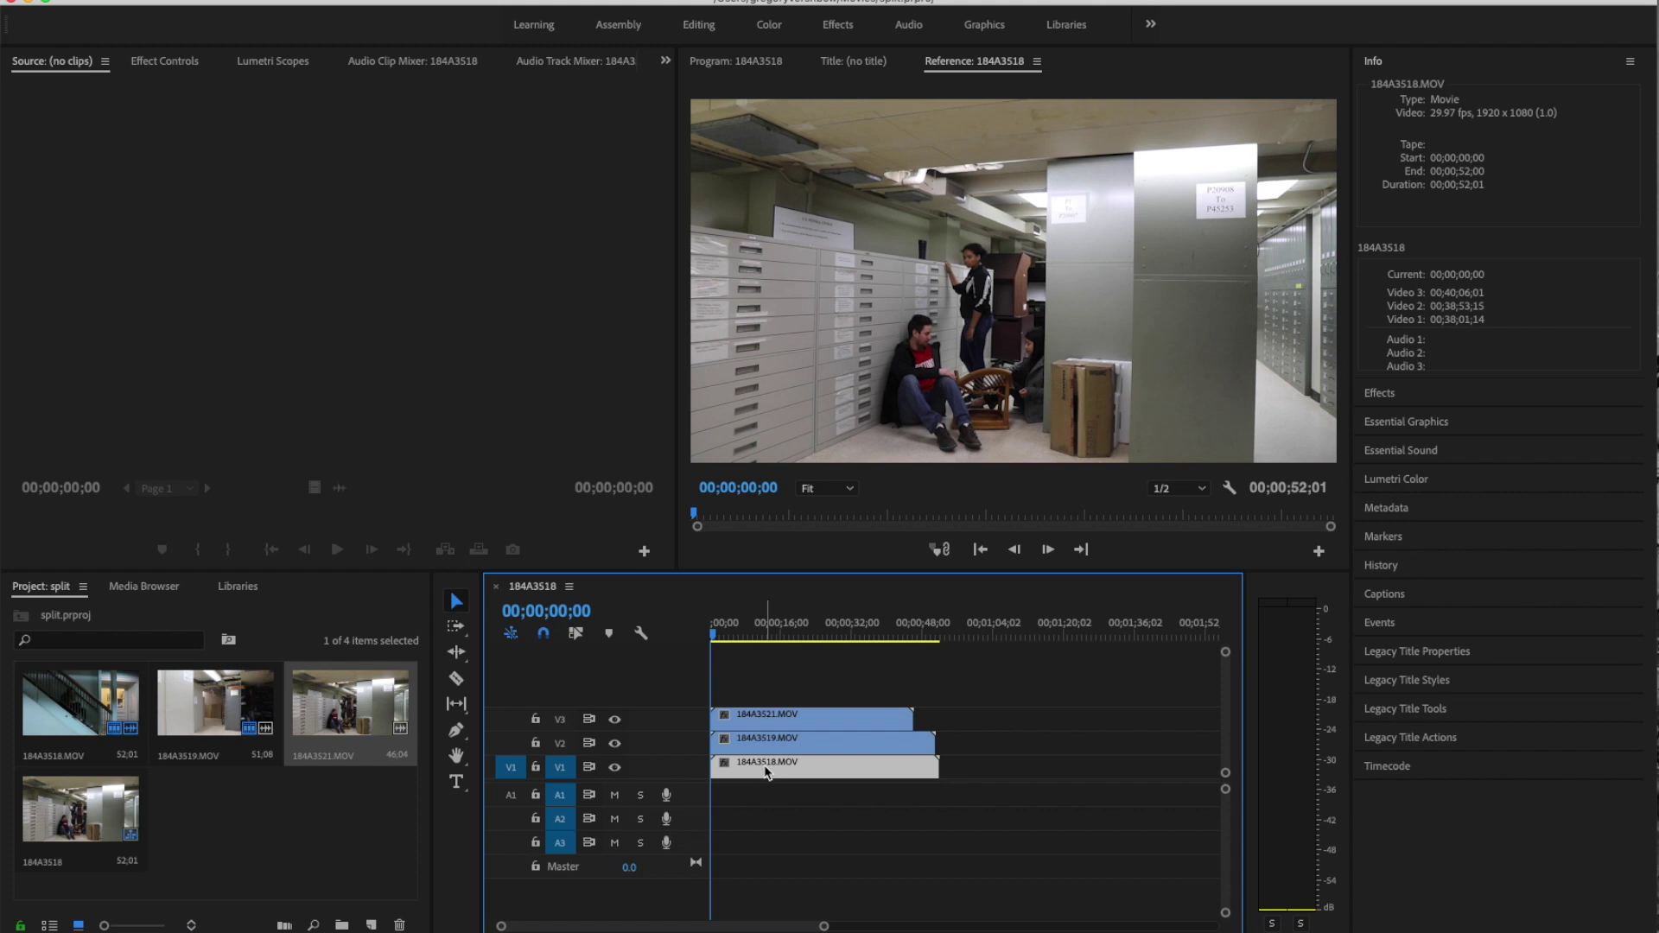
click(160, 62)
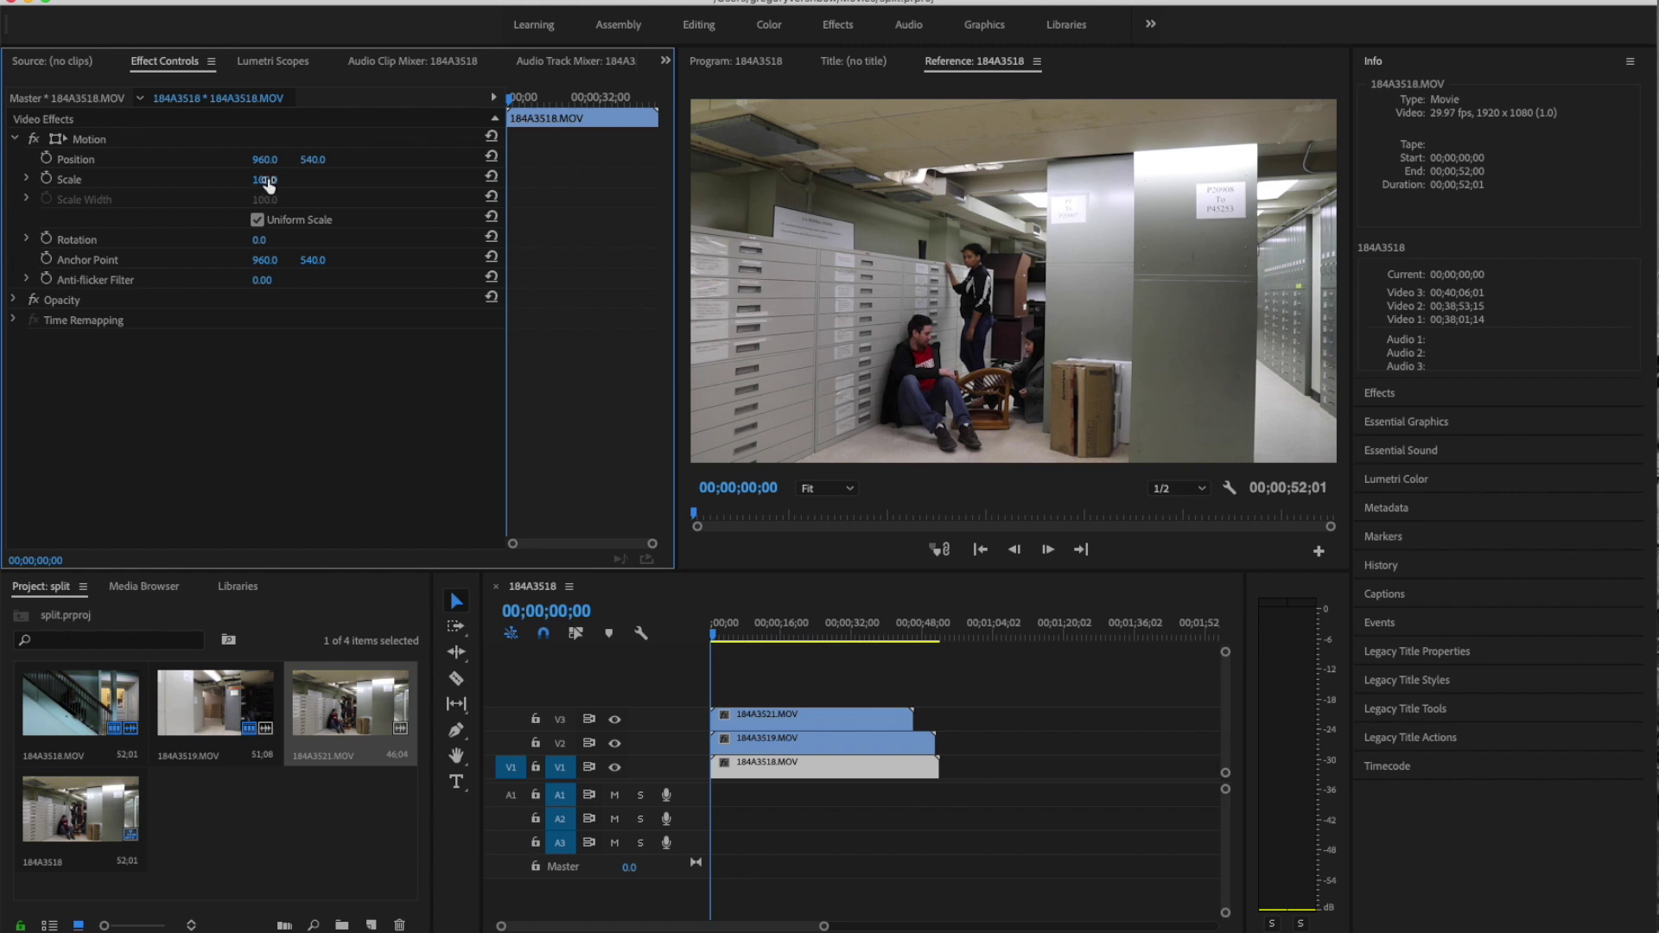
Step: With V2 and V3 hidden, scale the V1 stairway clip to 33 and move it to X 319
drag(264, 179, 225, 179)
drag(294, 180, 288, 184)
click(614, 744)
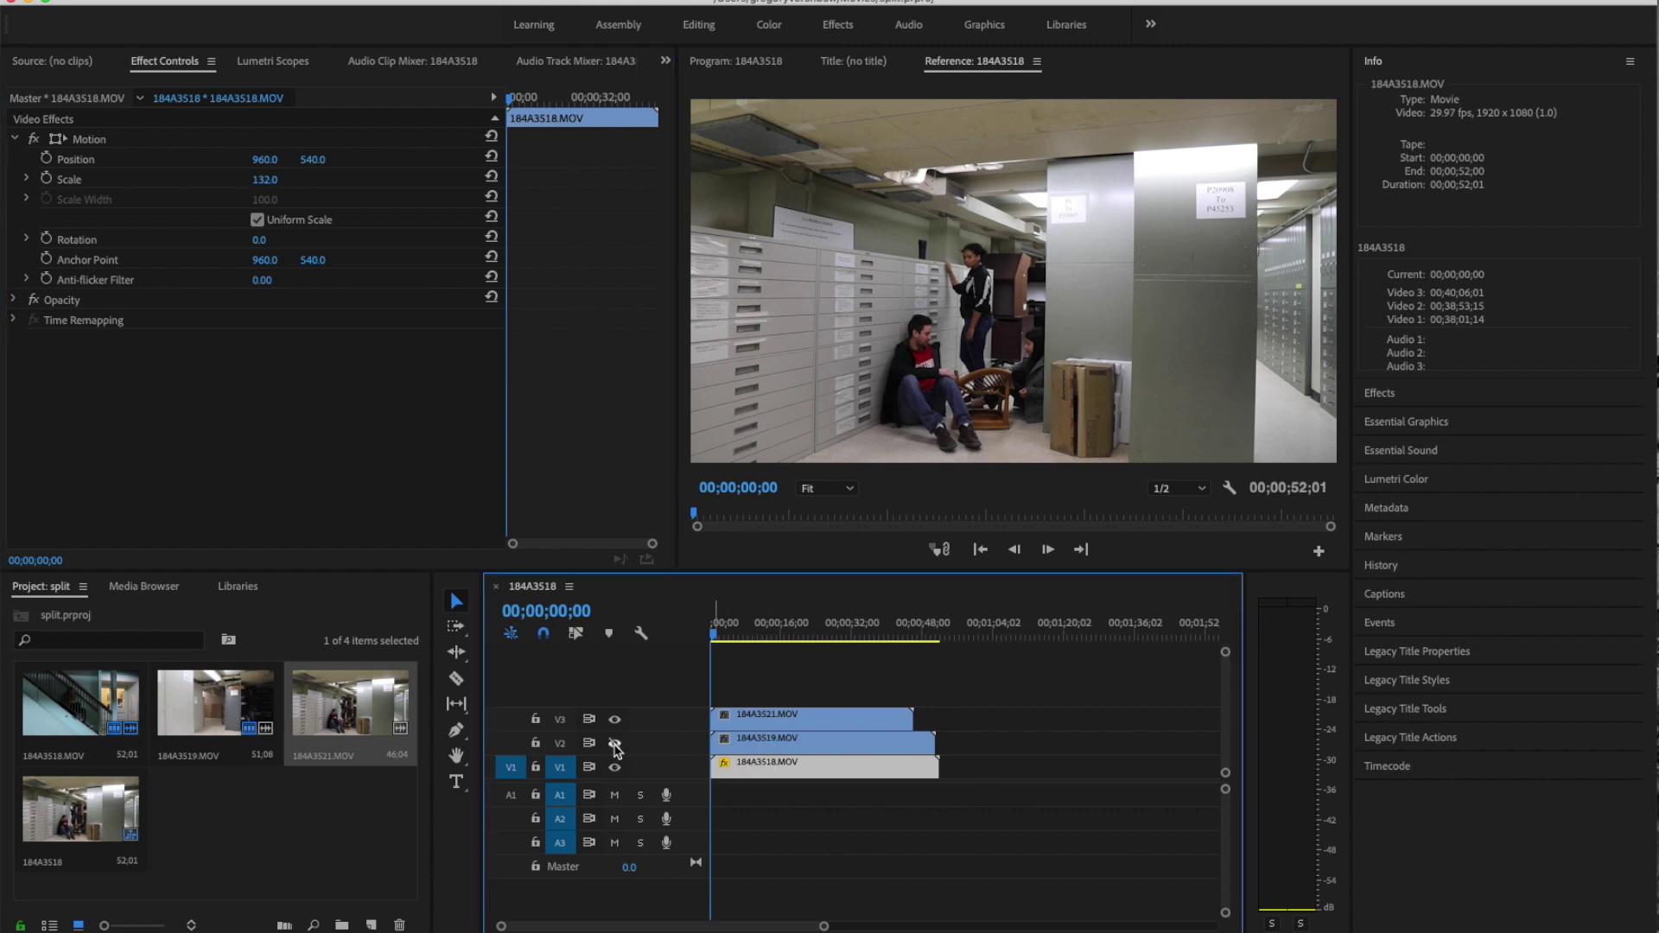
click(615, 721)
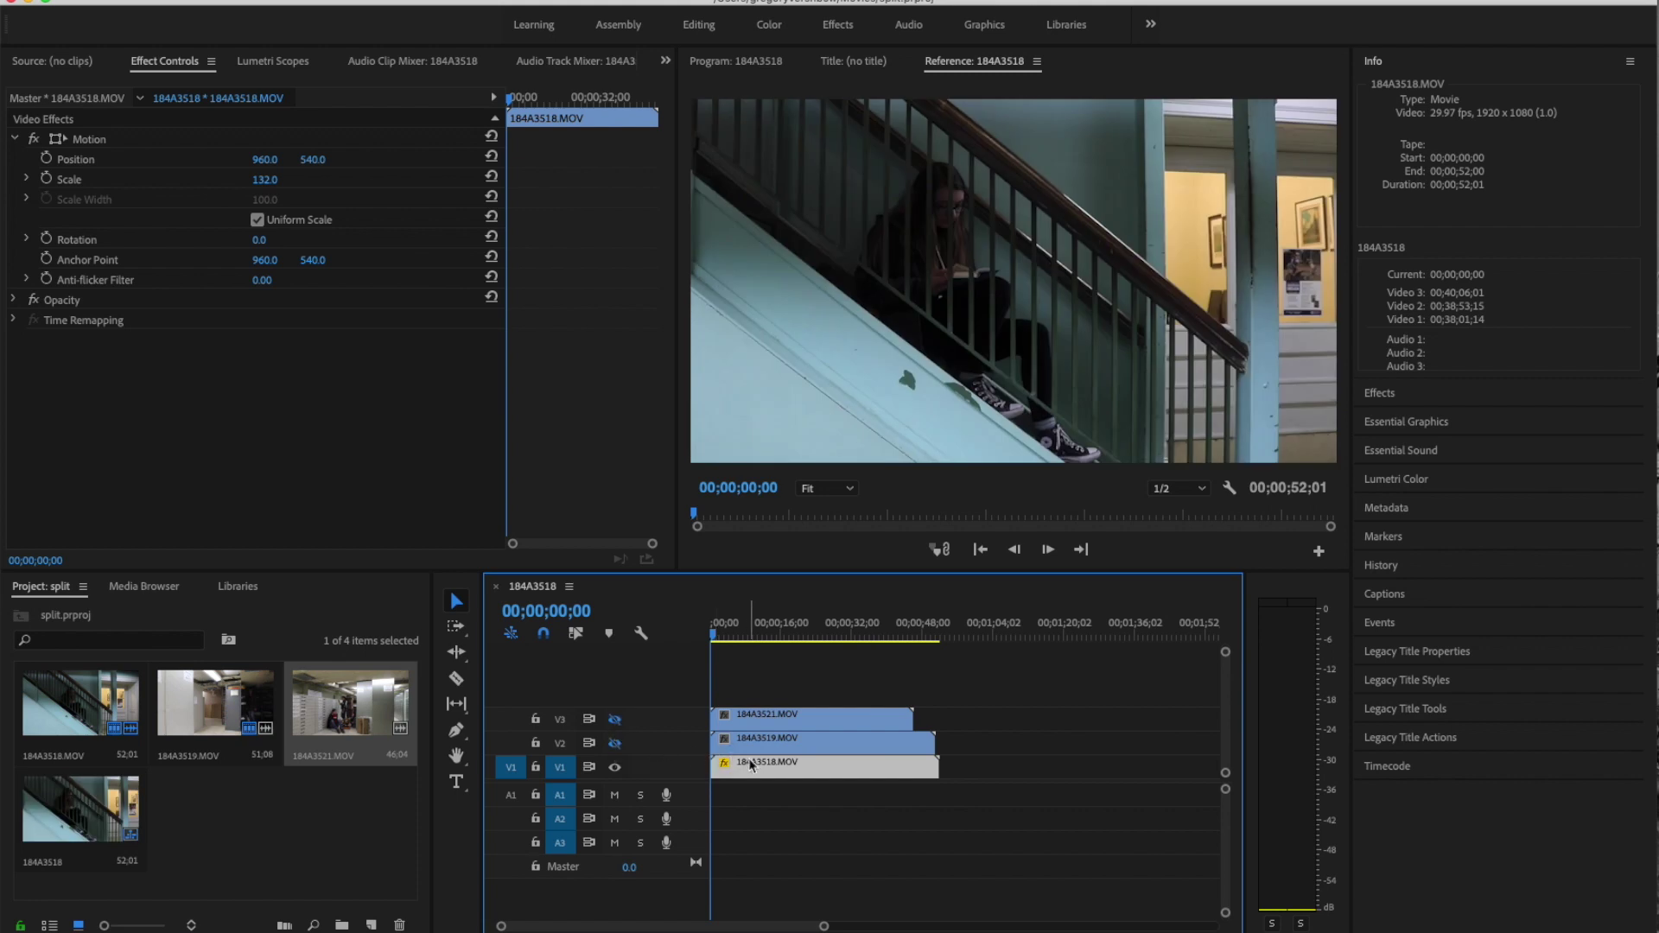
drag(253, 190, 176, 190)
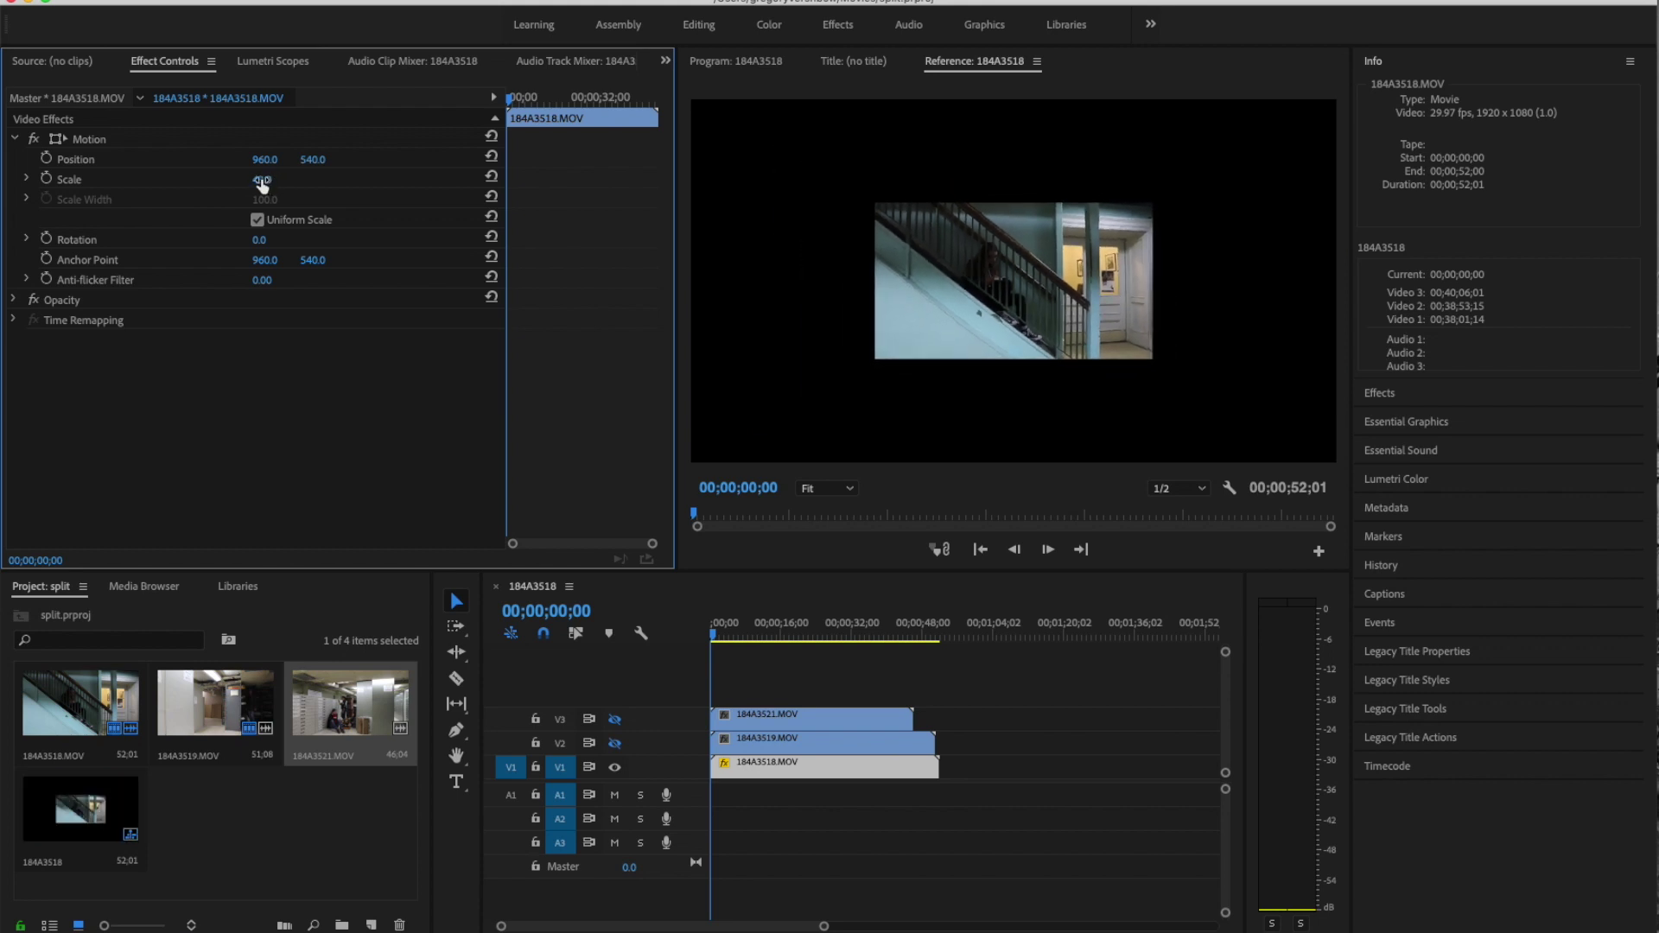
click(265, 180)
text(33)
key(Return)
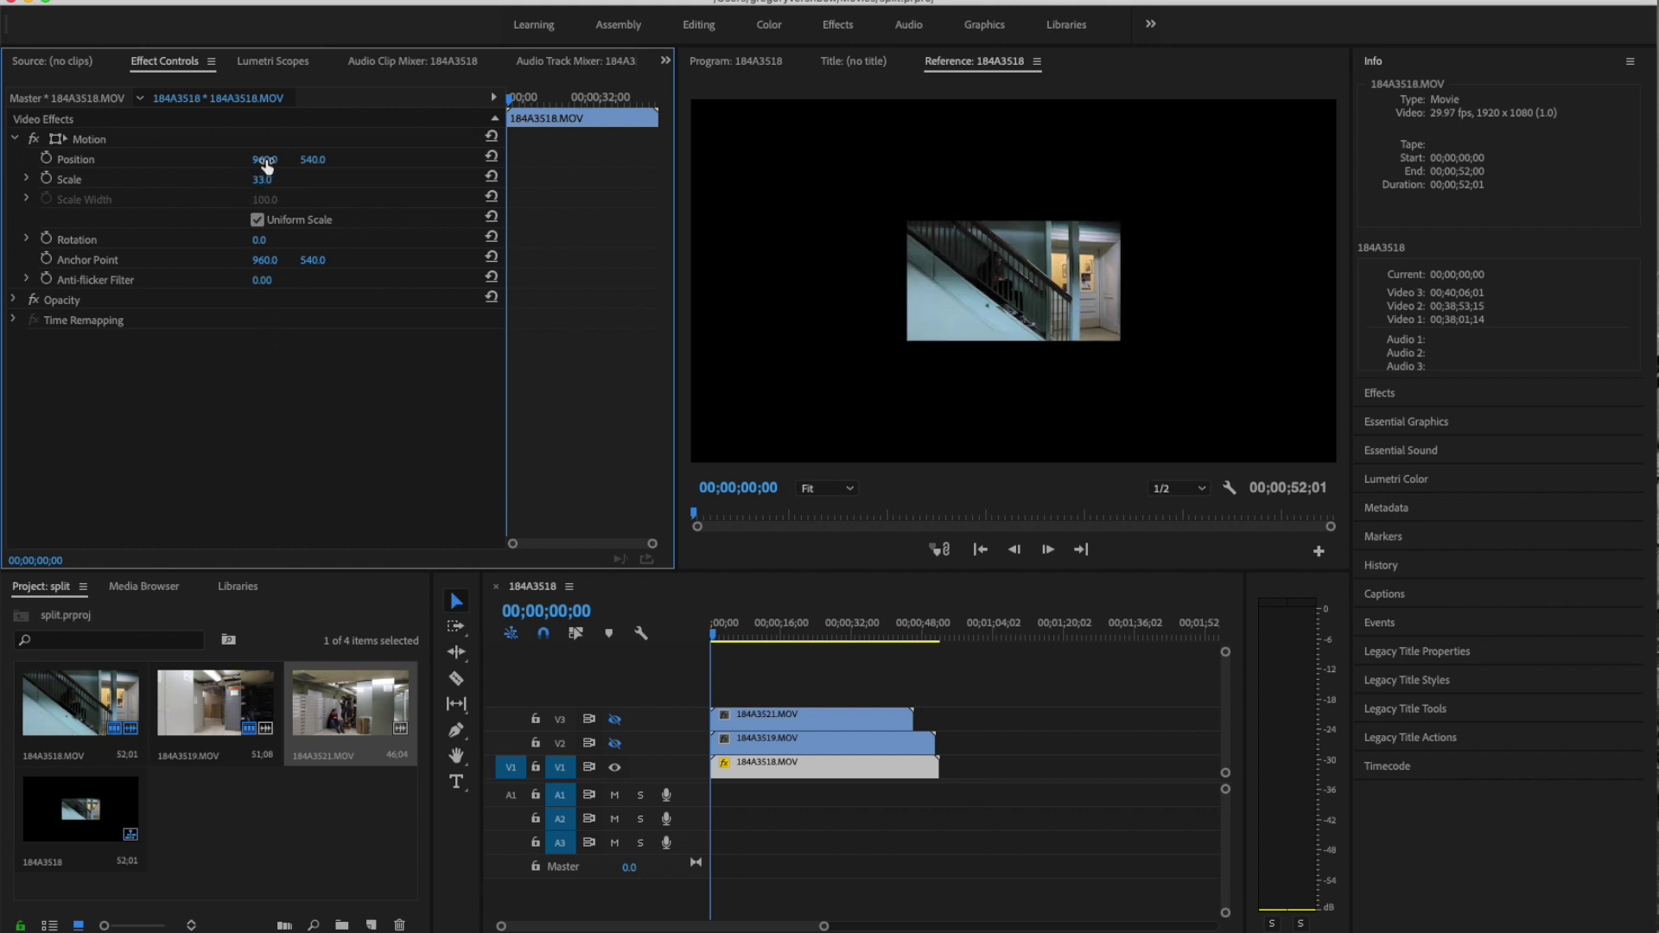
drag(265, 159, 55, 159)
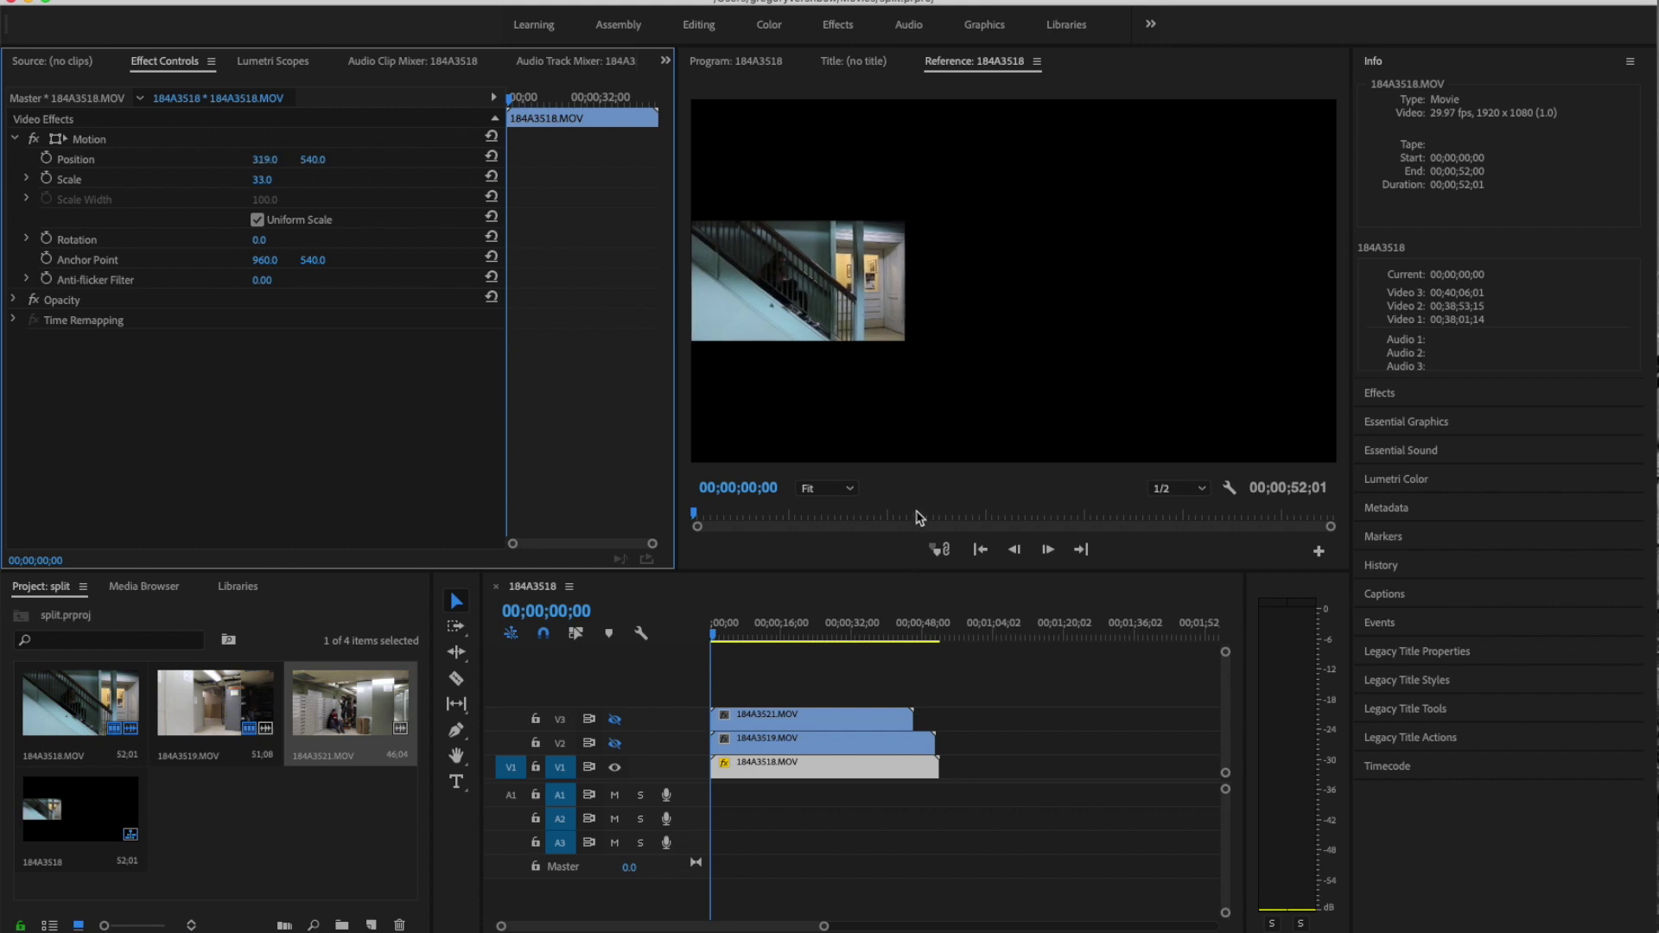
click(852, 726)
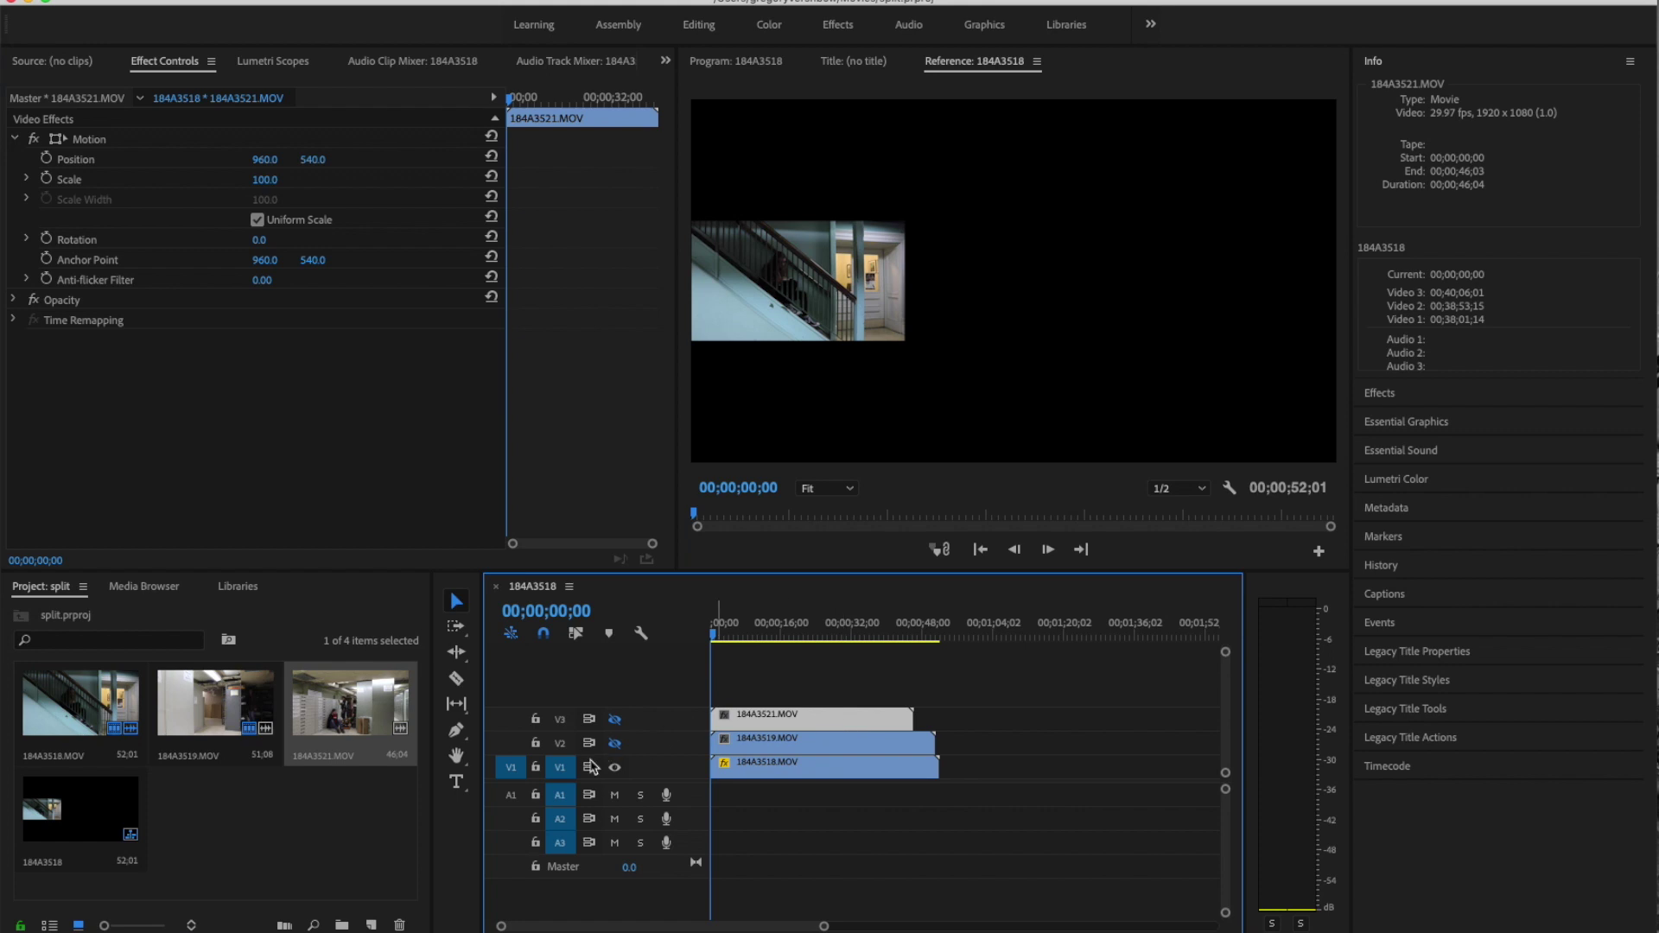
Step: Scale the V3 clip 184A3521.MOV to 33 and move it to X 1602 at the right edge
click(614, 721)
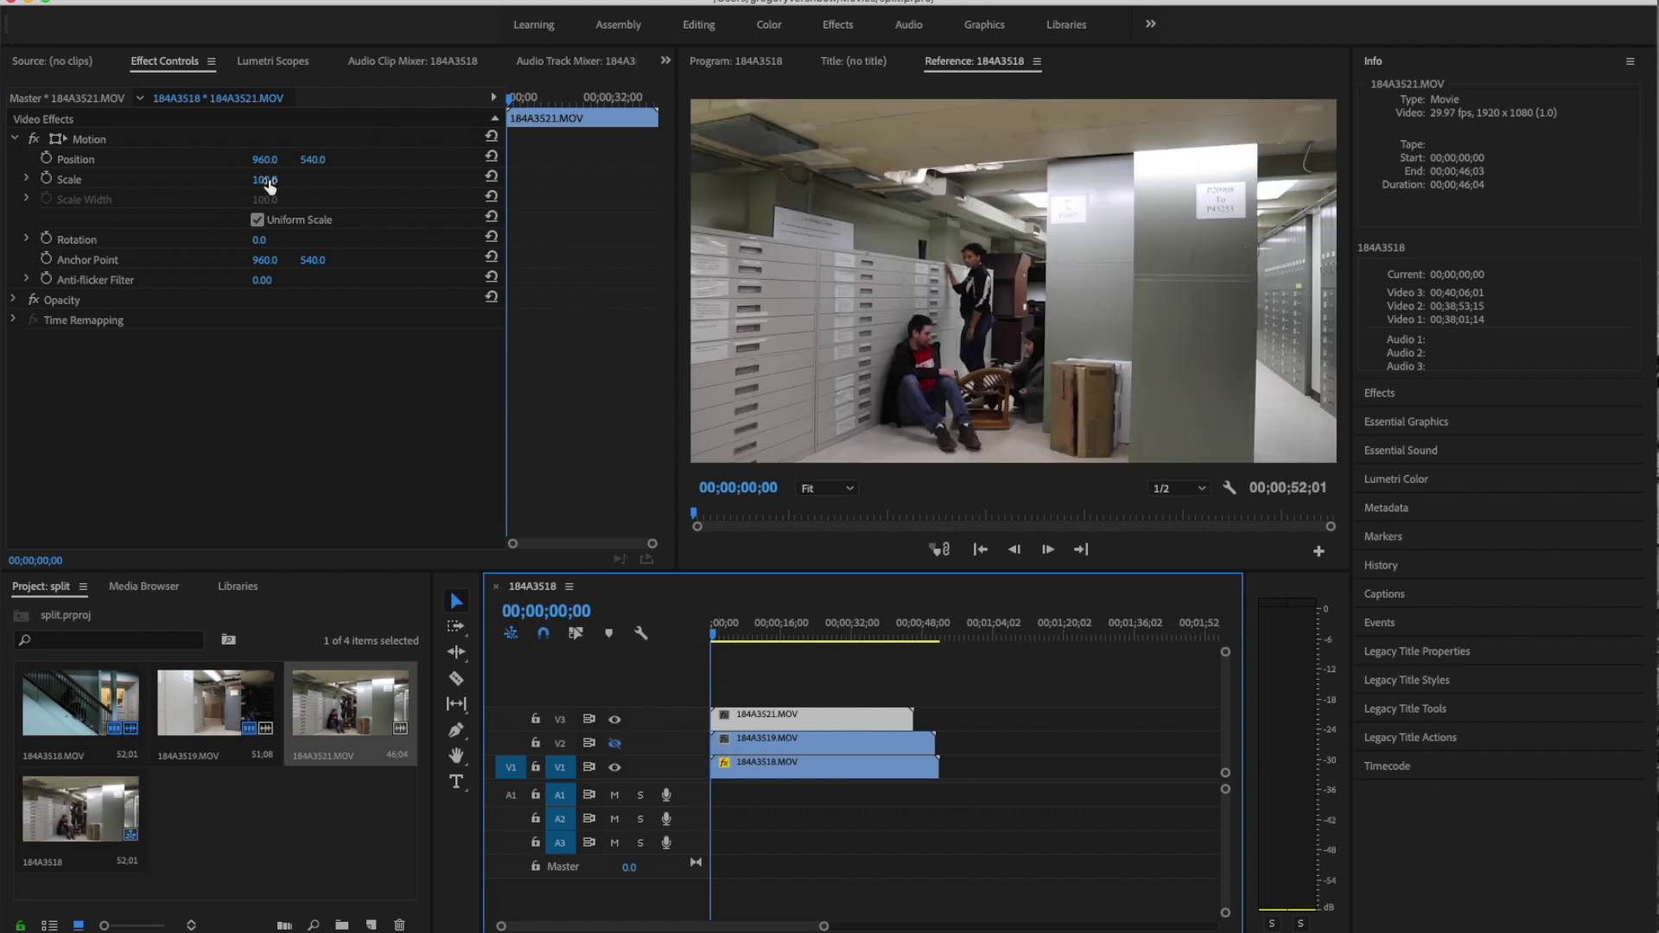
click(275, 178)
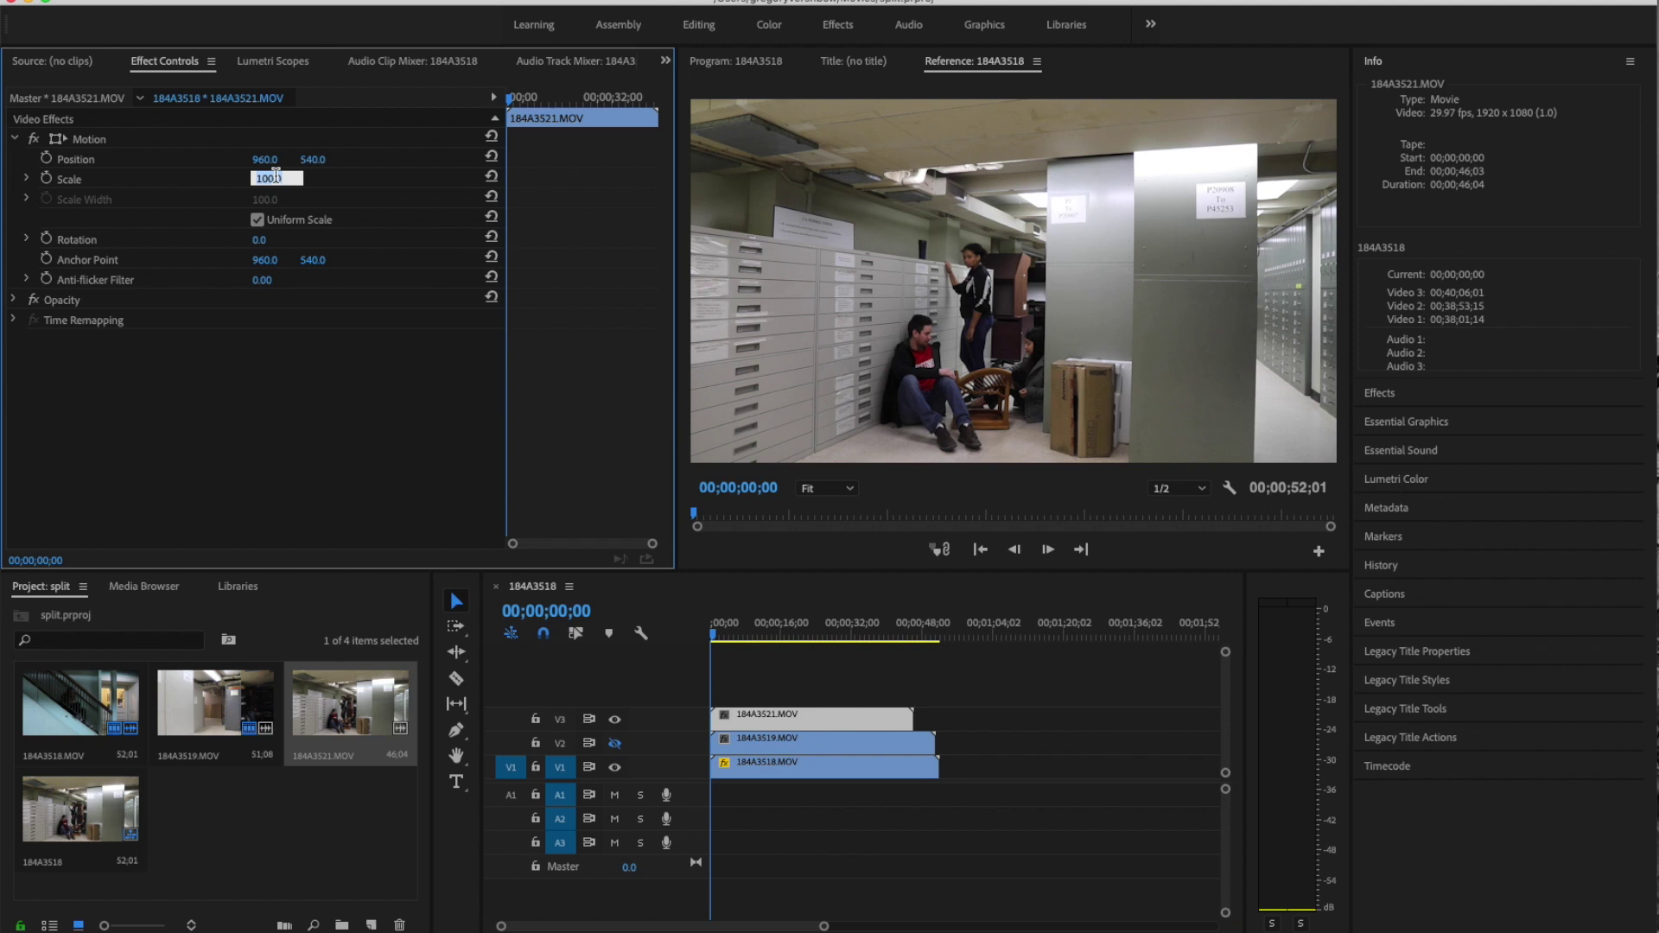
text(50)
key(Return)
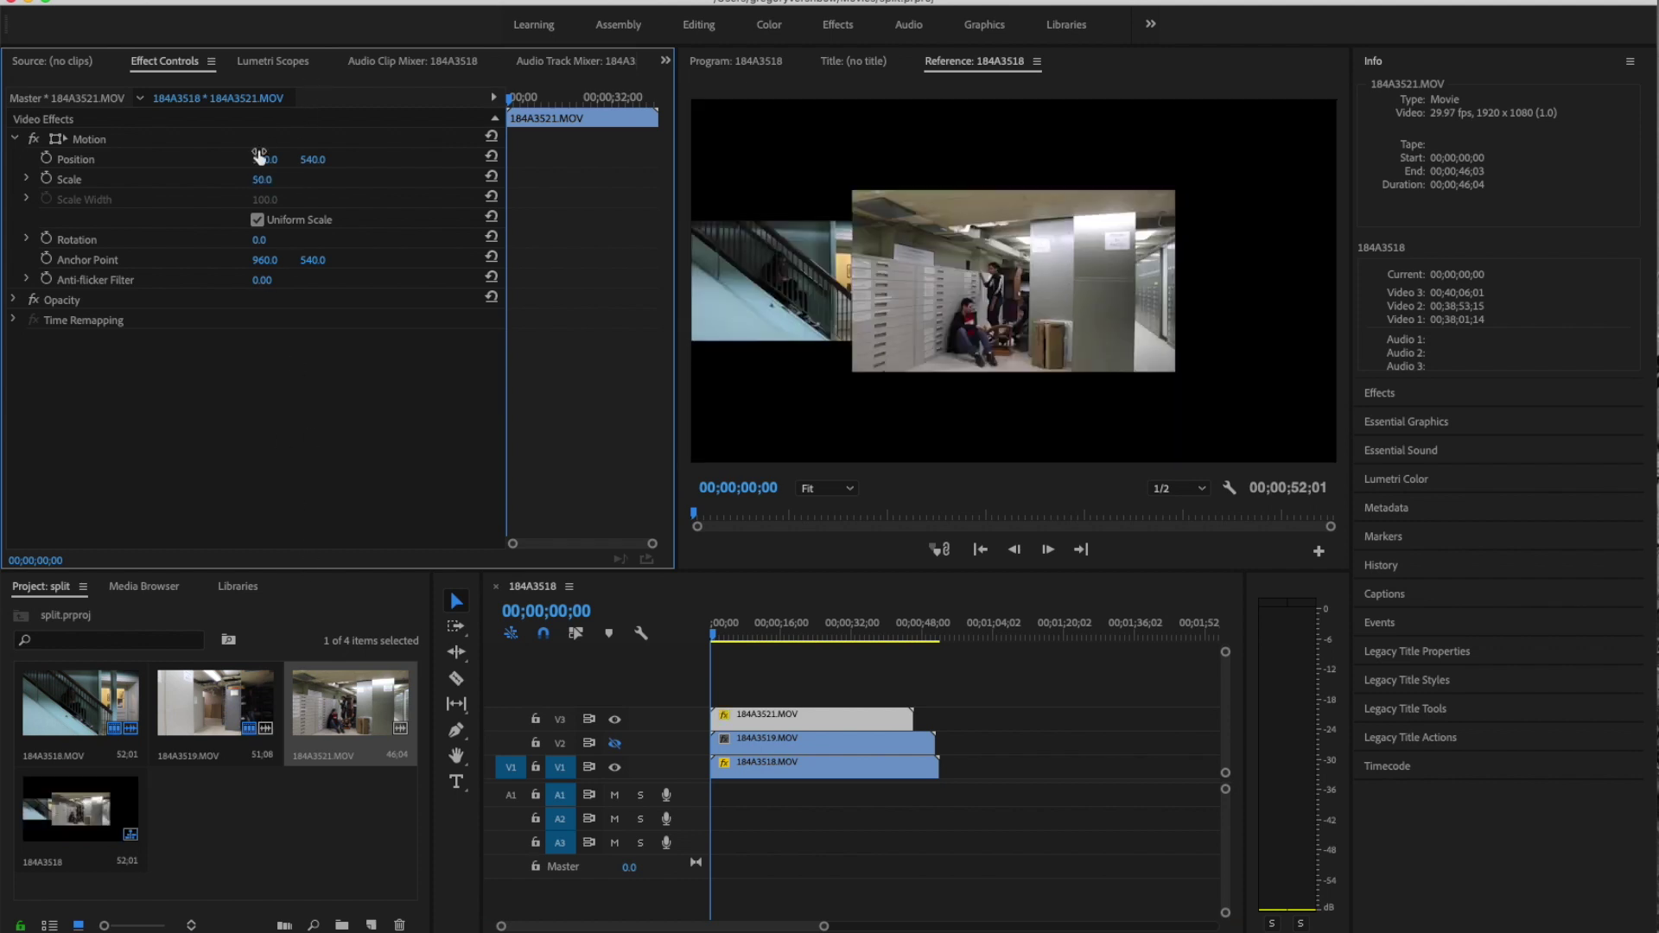
drag(264, 159, 273, 160)
click(277, 178)
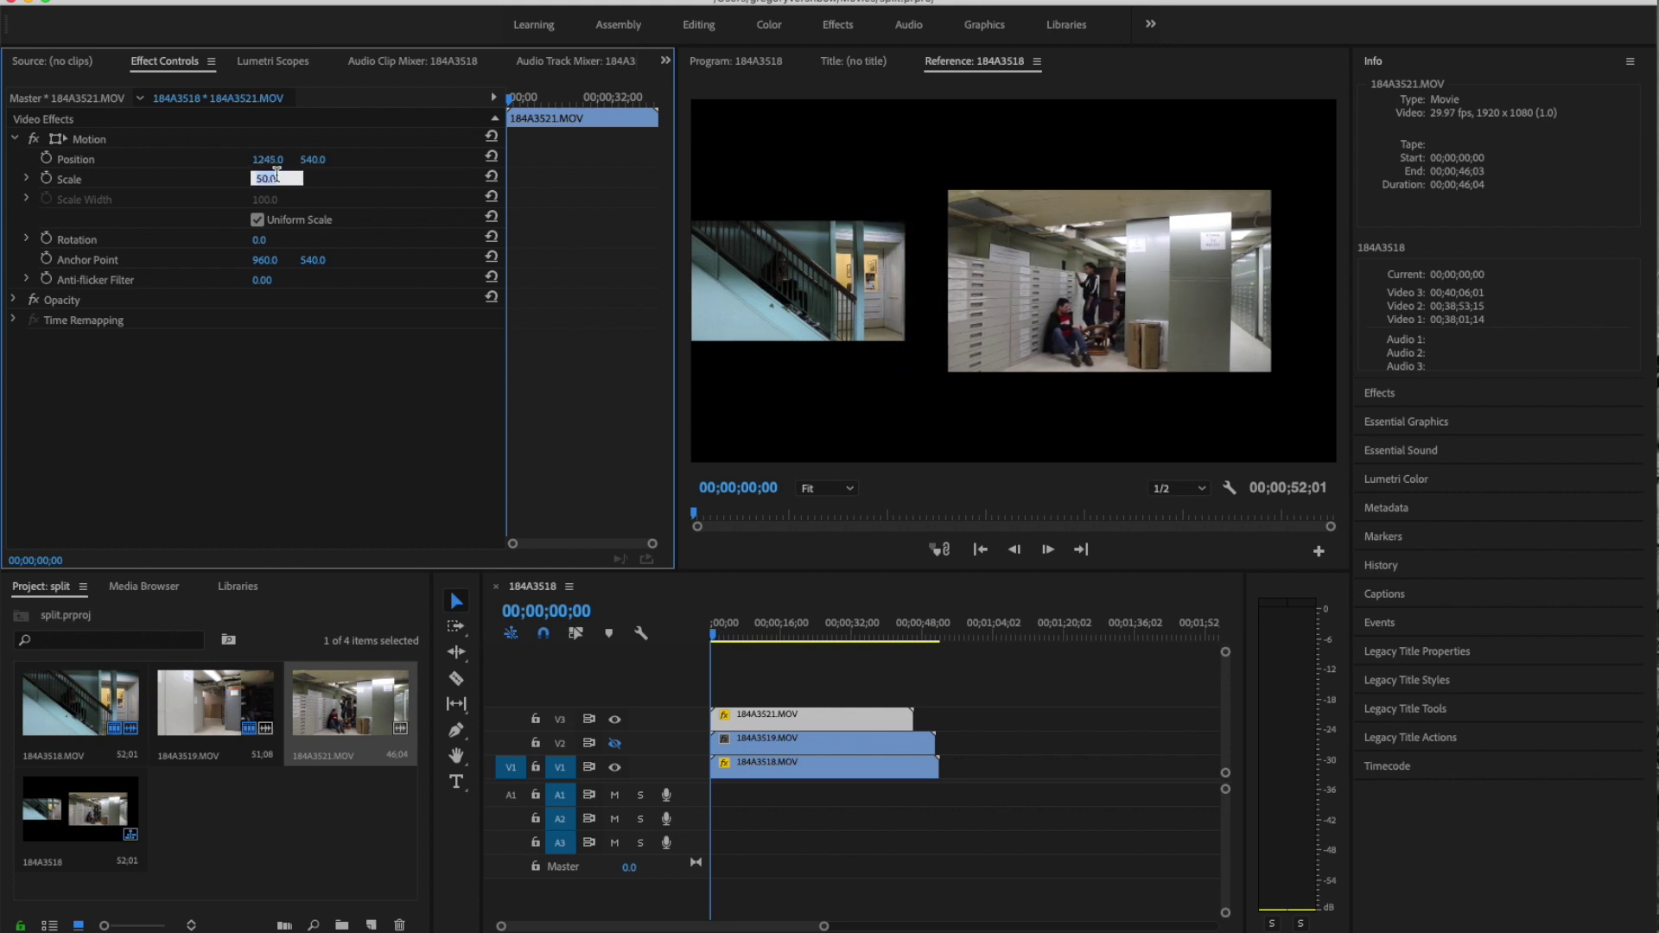
text(33)
key(Return)
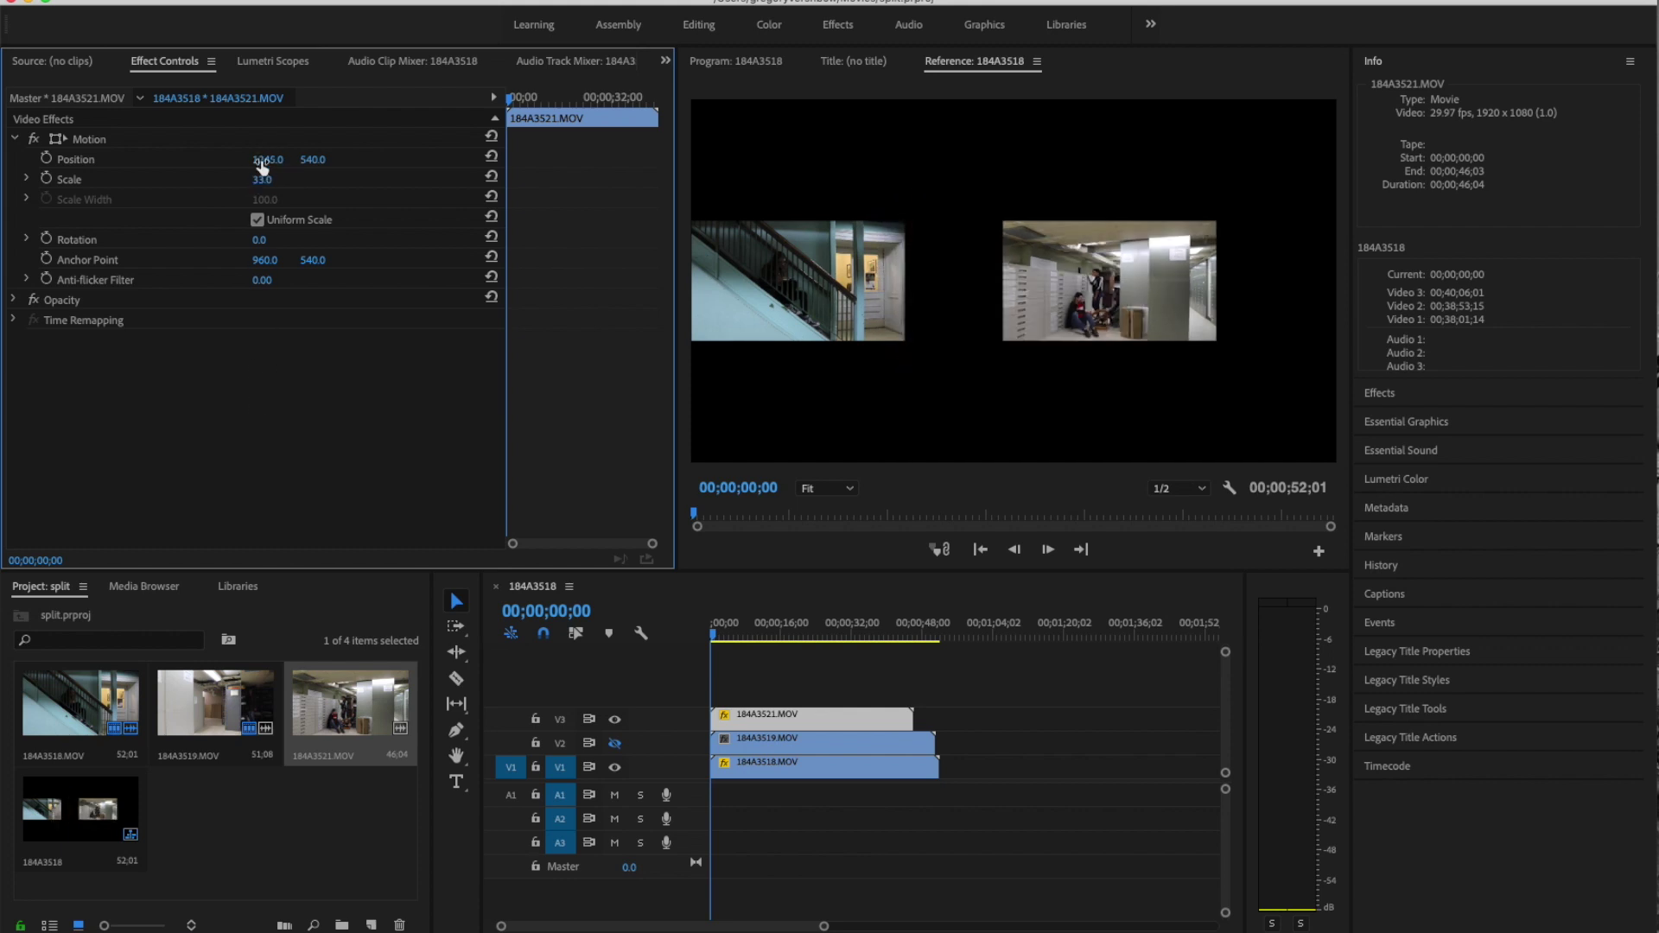
drag(259, 164, 568, 164)
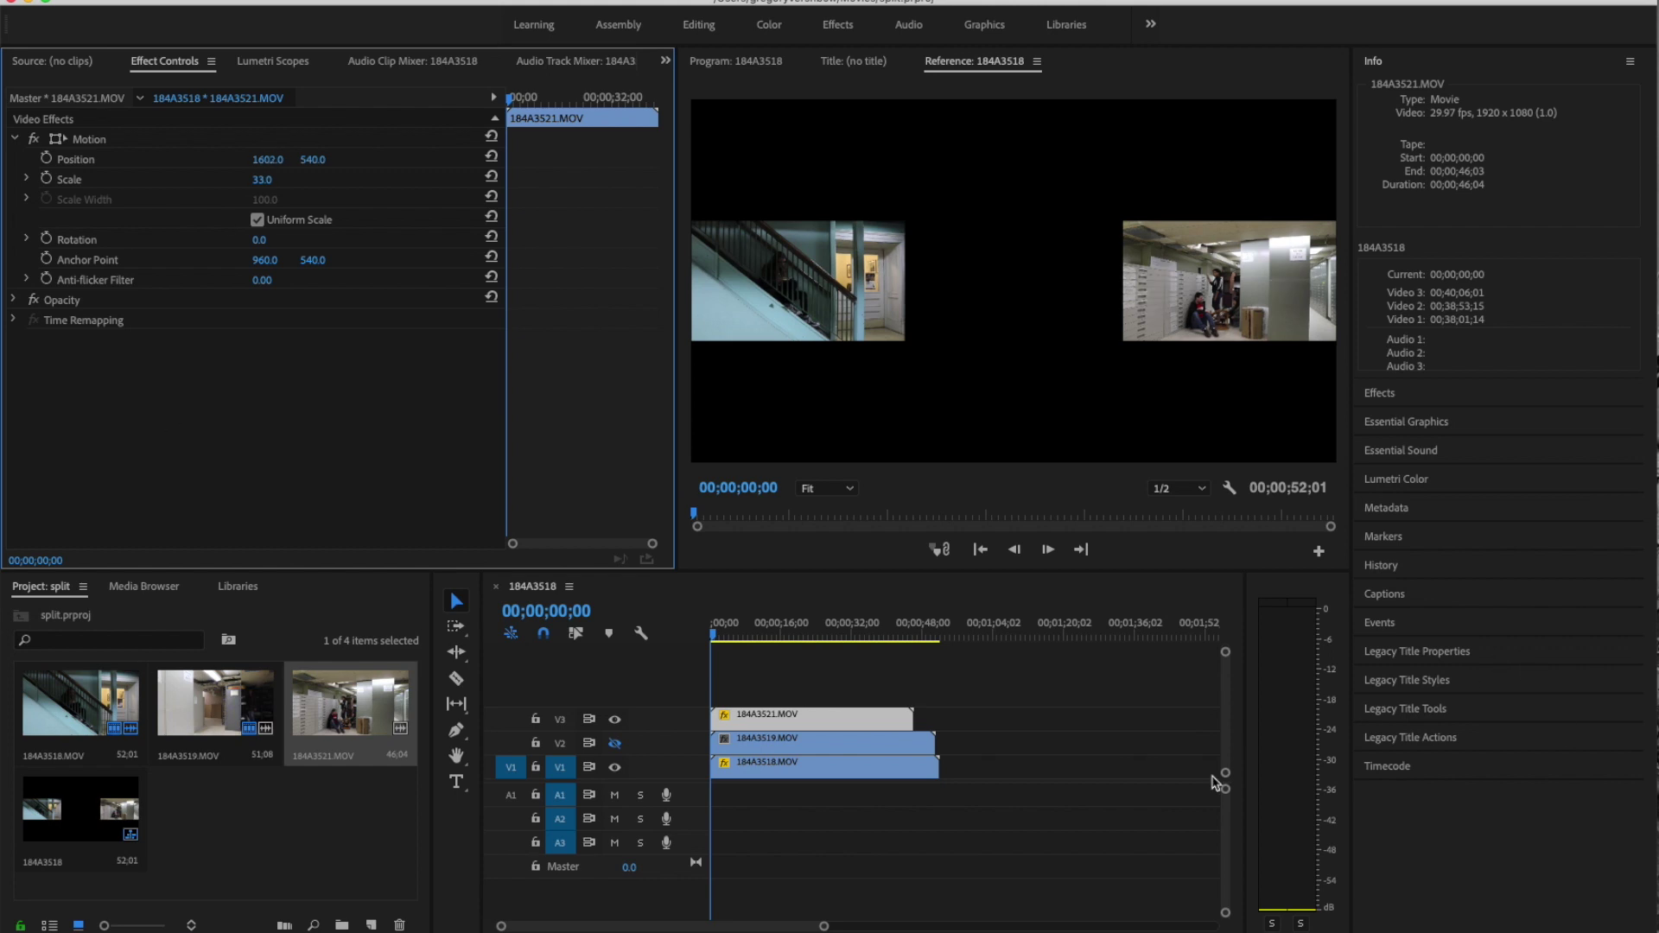
click(616, 744)
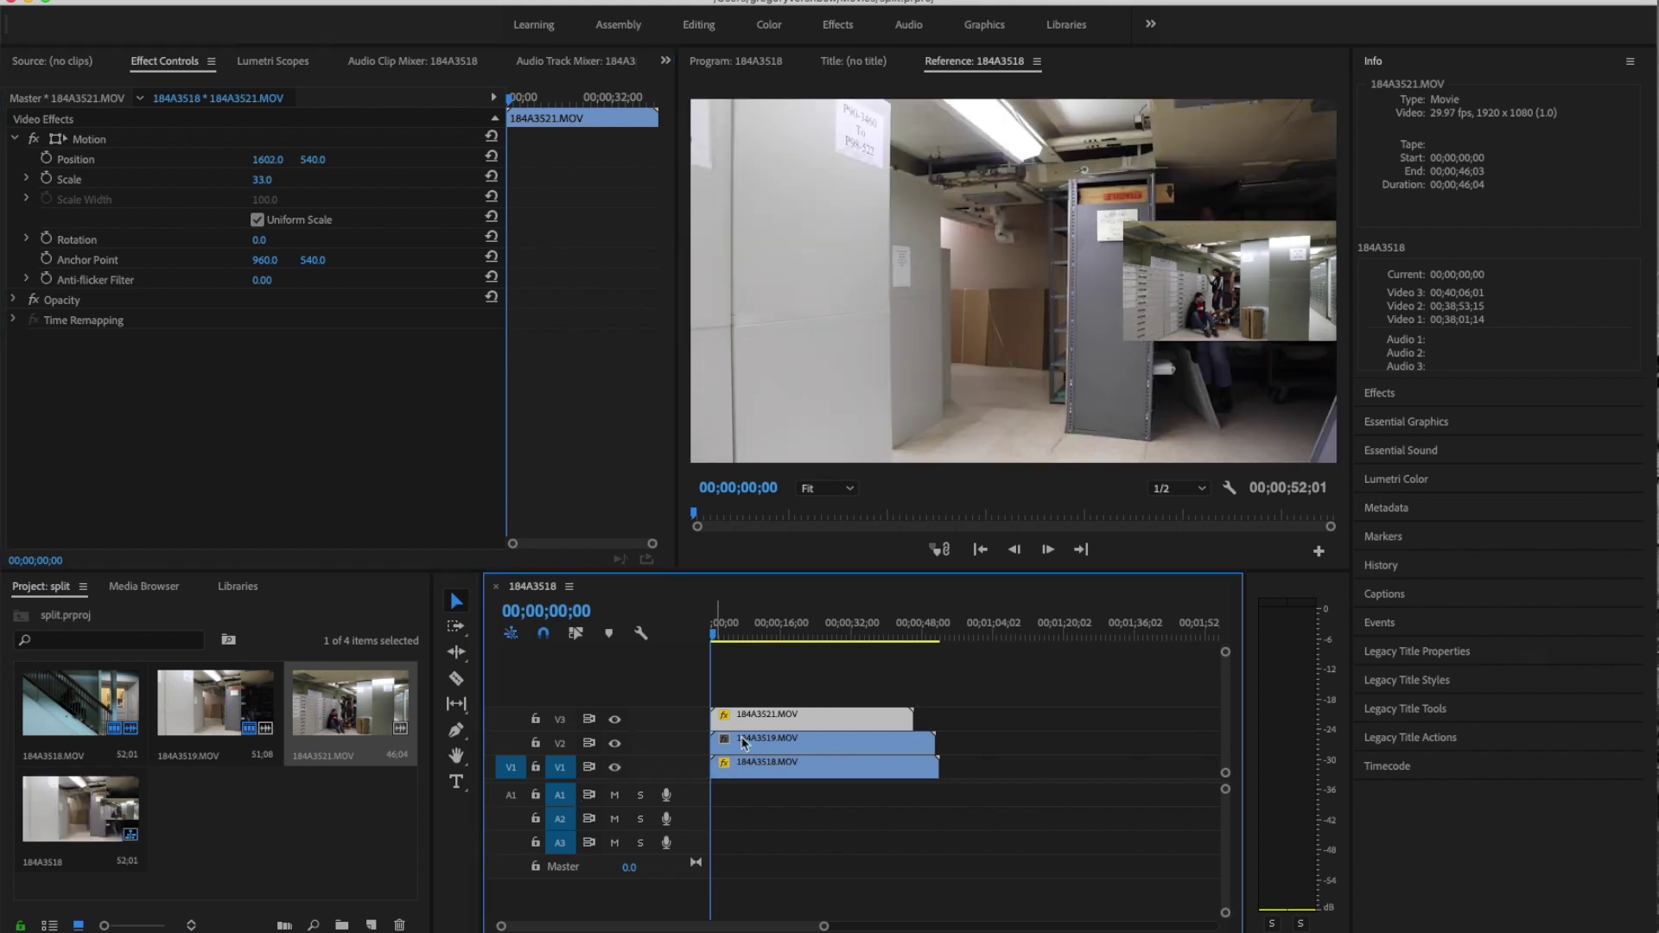
Step: Scale the V2 clip 184A3519.MOV to 33, keeping it centred at 960, 540
click(821, 743)
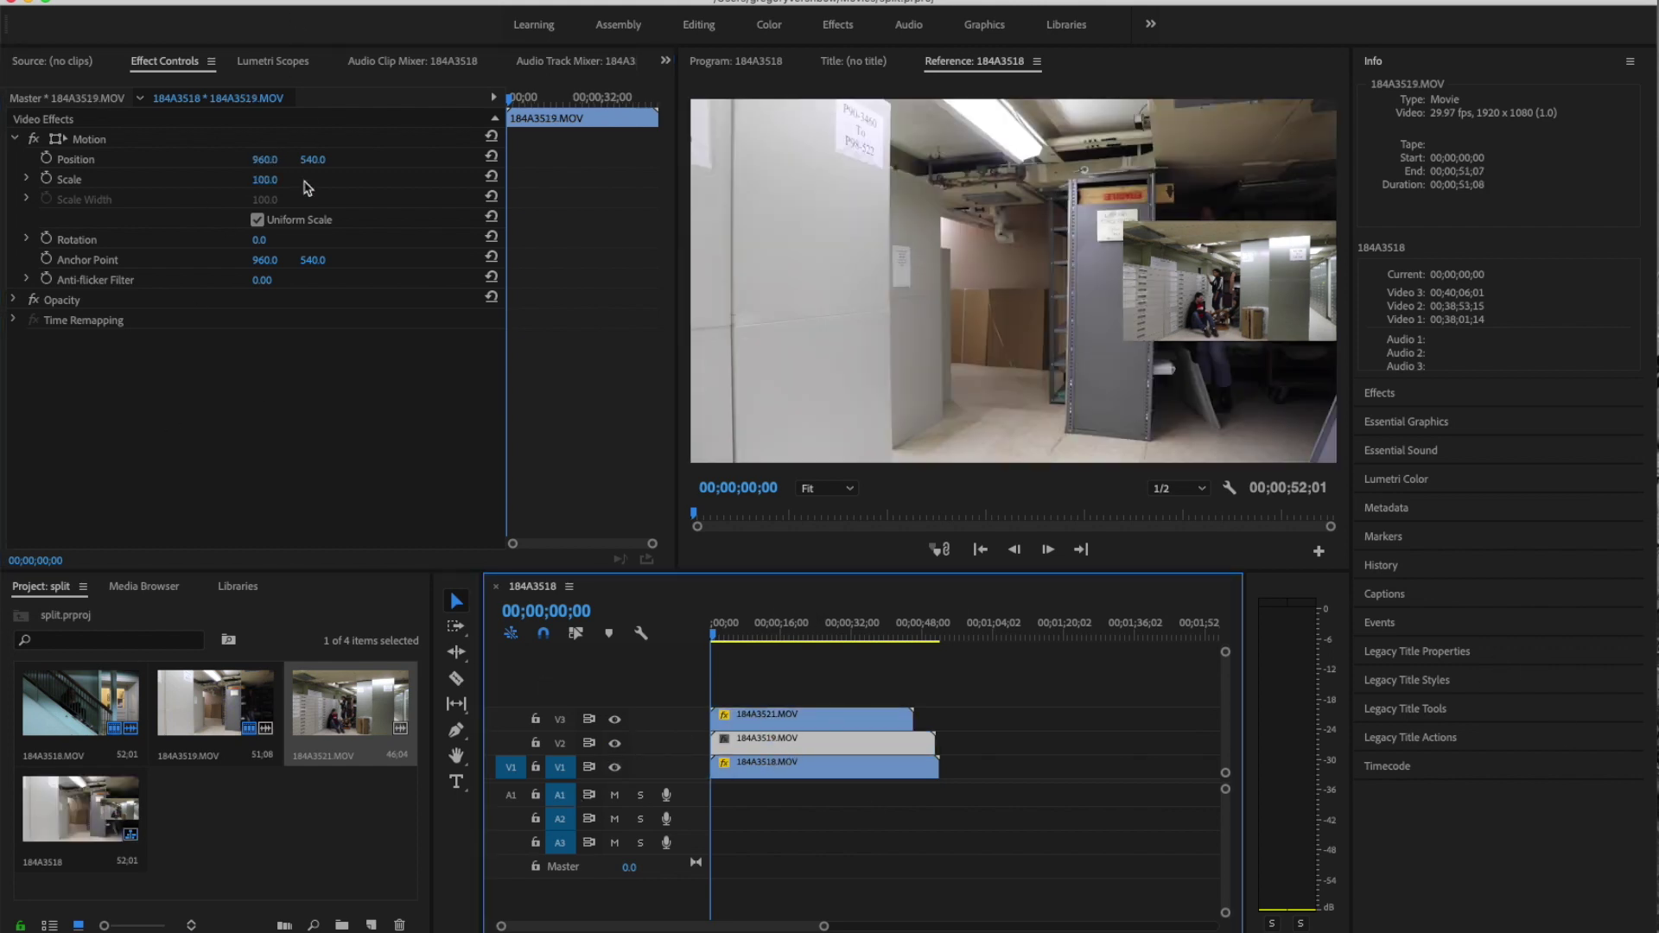
click(274, 178)
text(33)
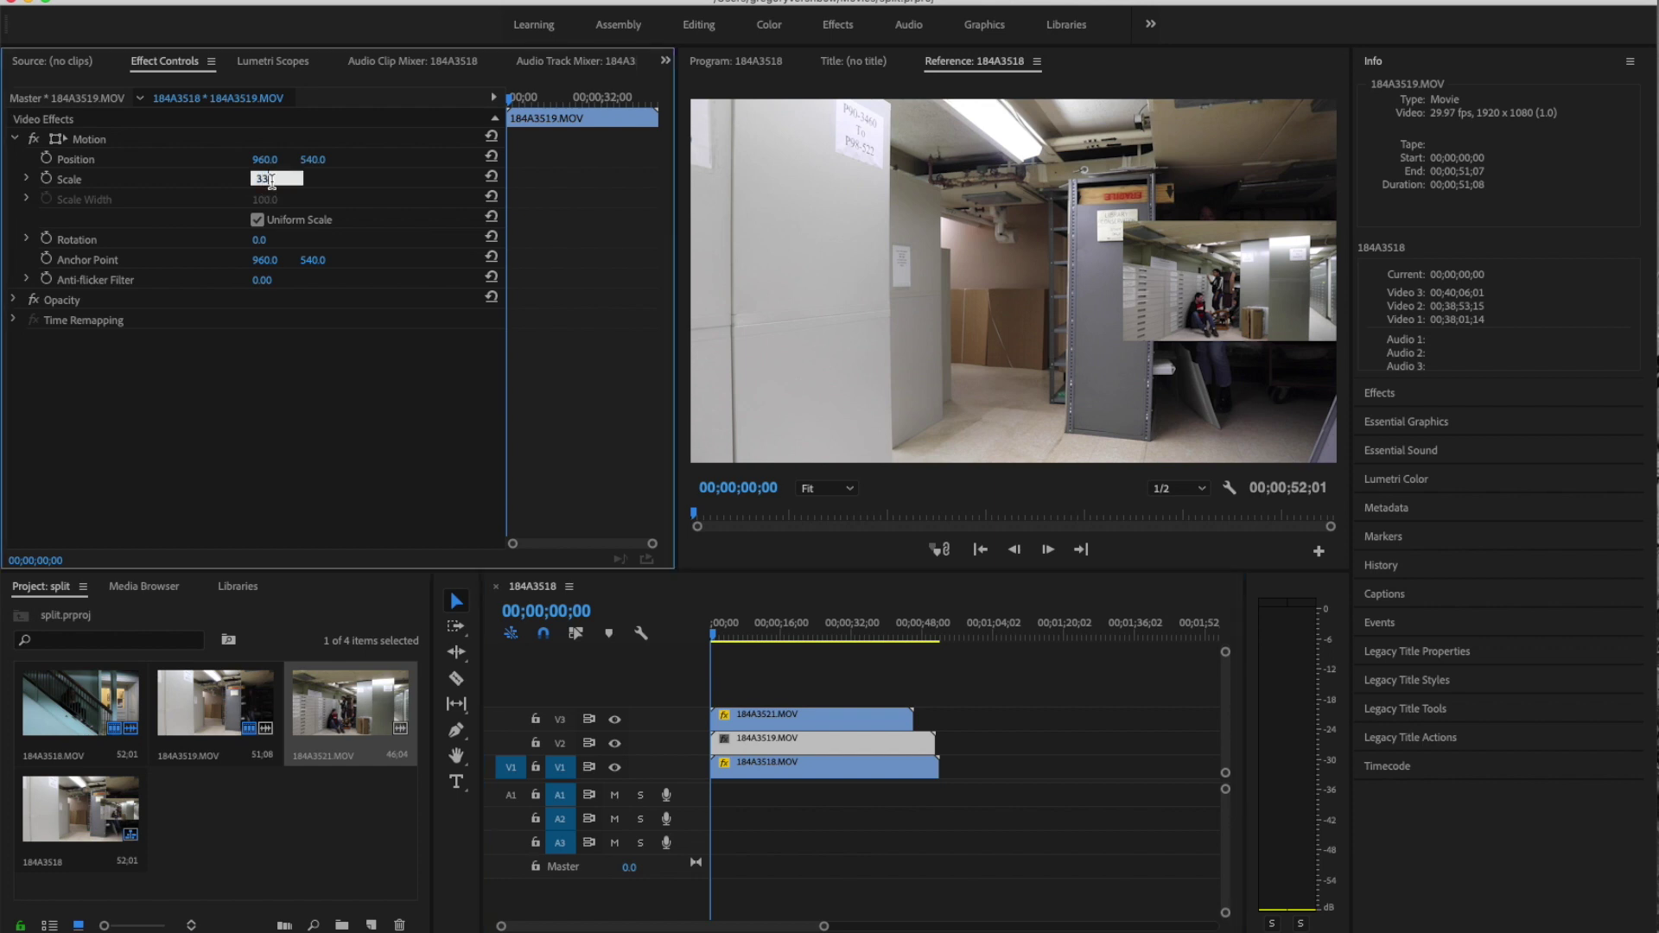
key(Return)
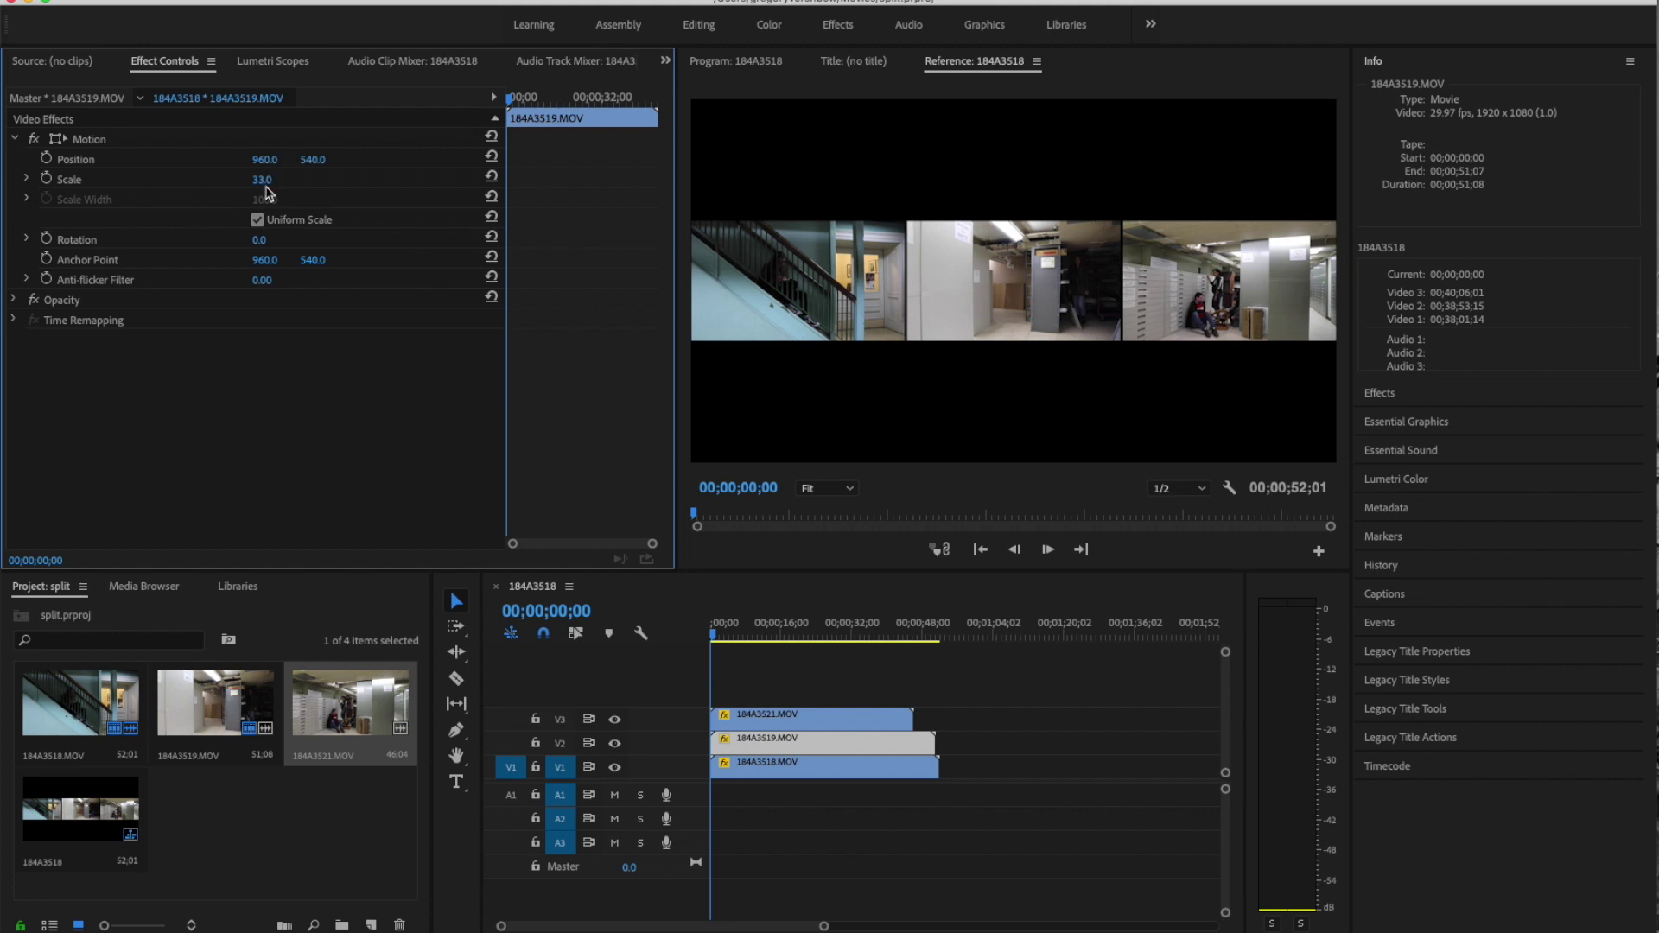
drag(313, 159, 428, 159)
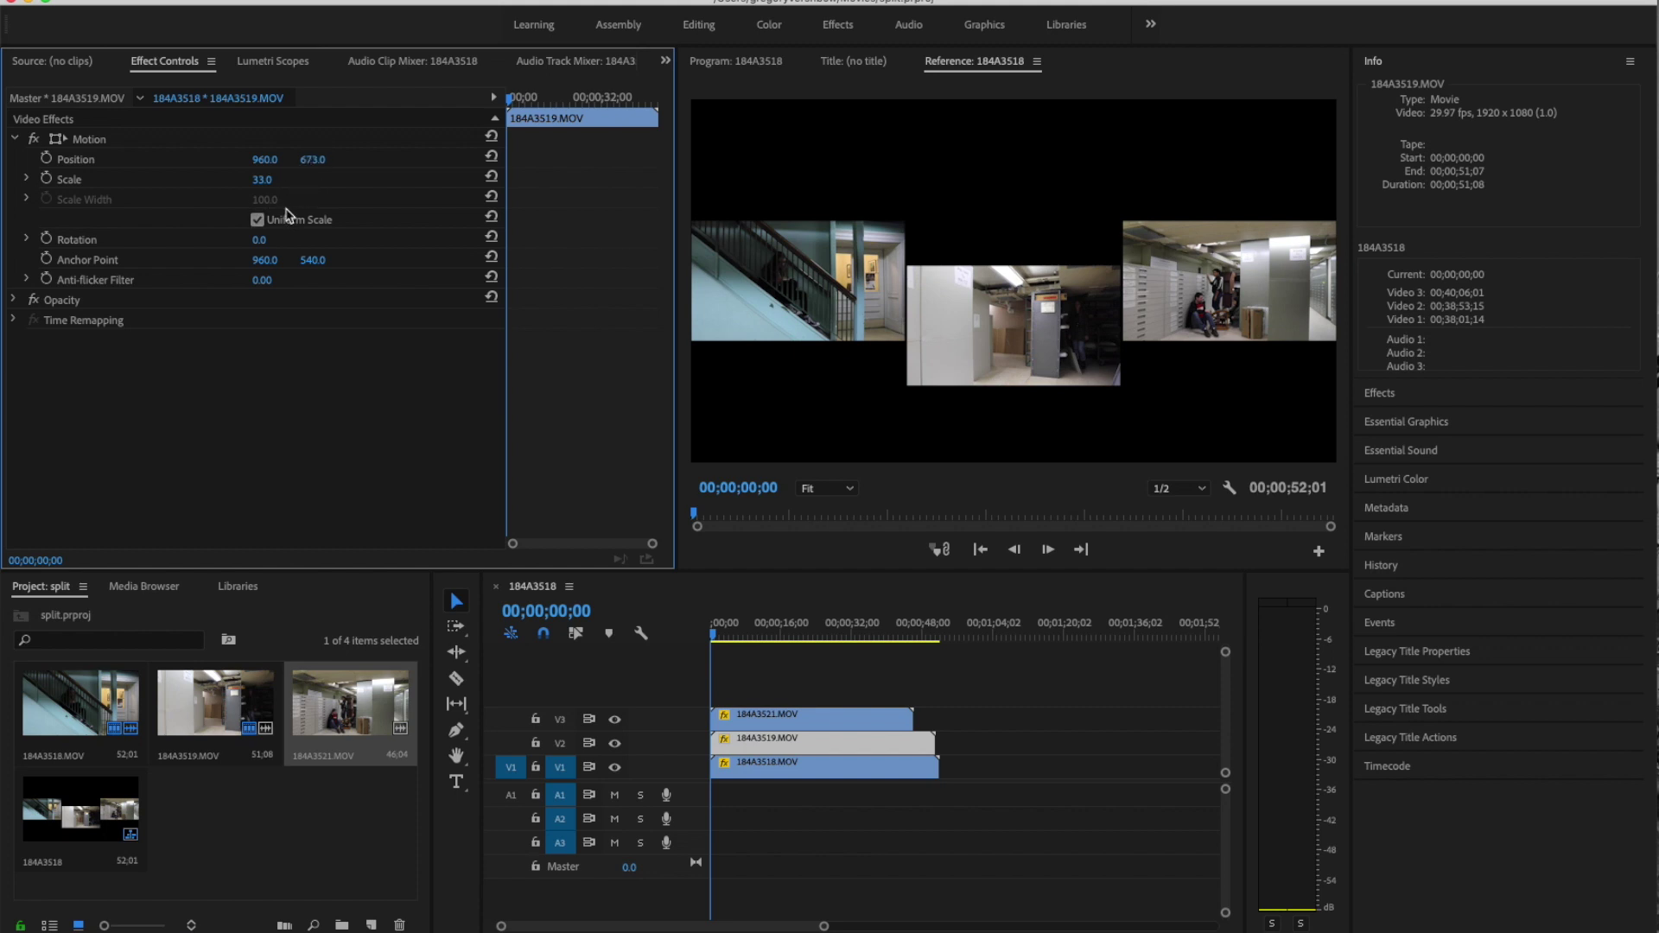
key(super+z)
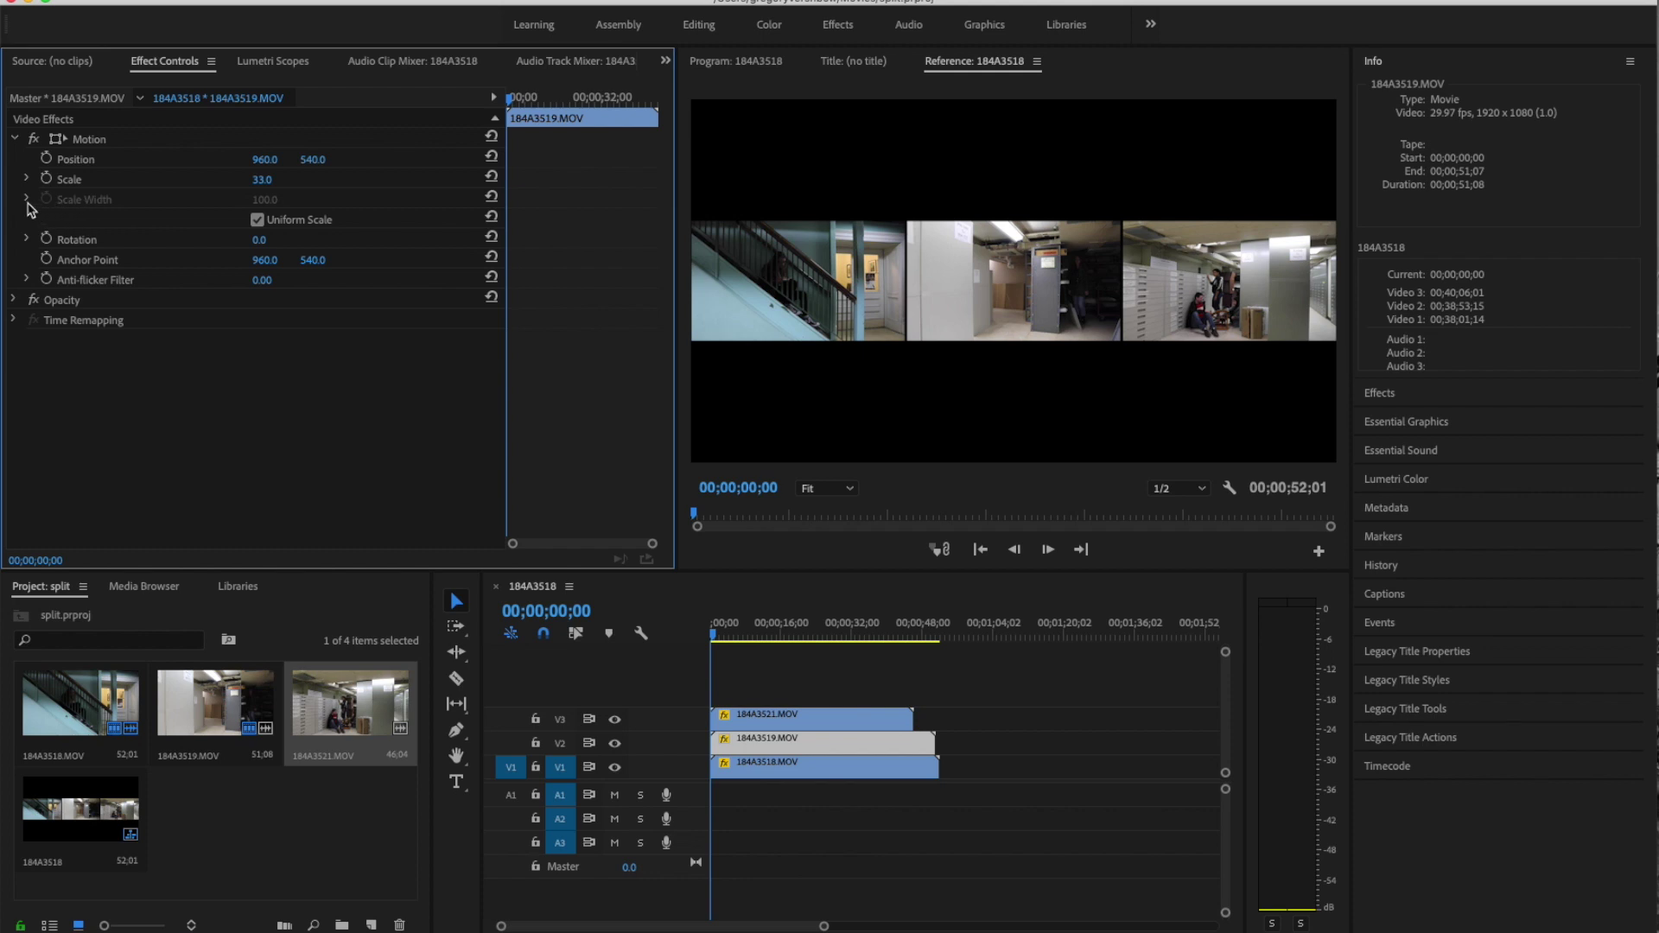
Step: Expand Scale and Rotation, then try rotating the middle clip counter-clockwise and enlarging it
click(27, 180)
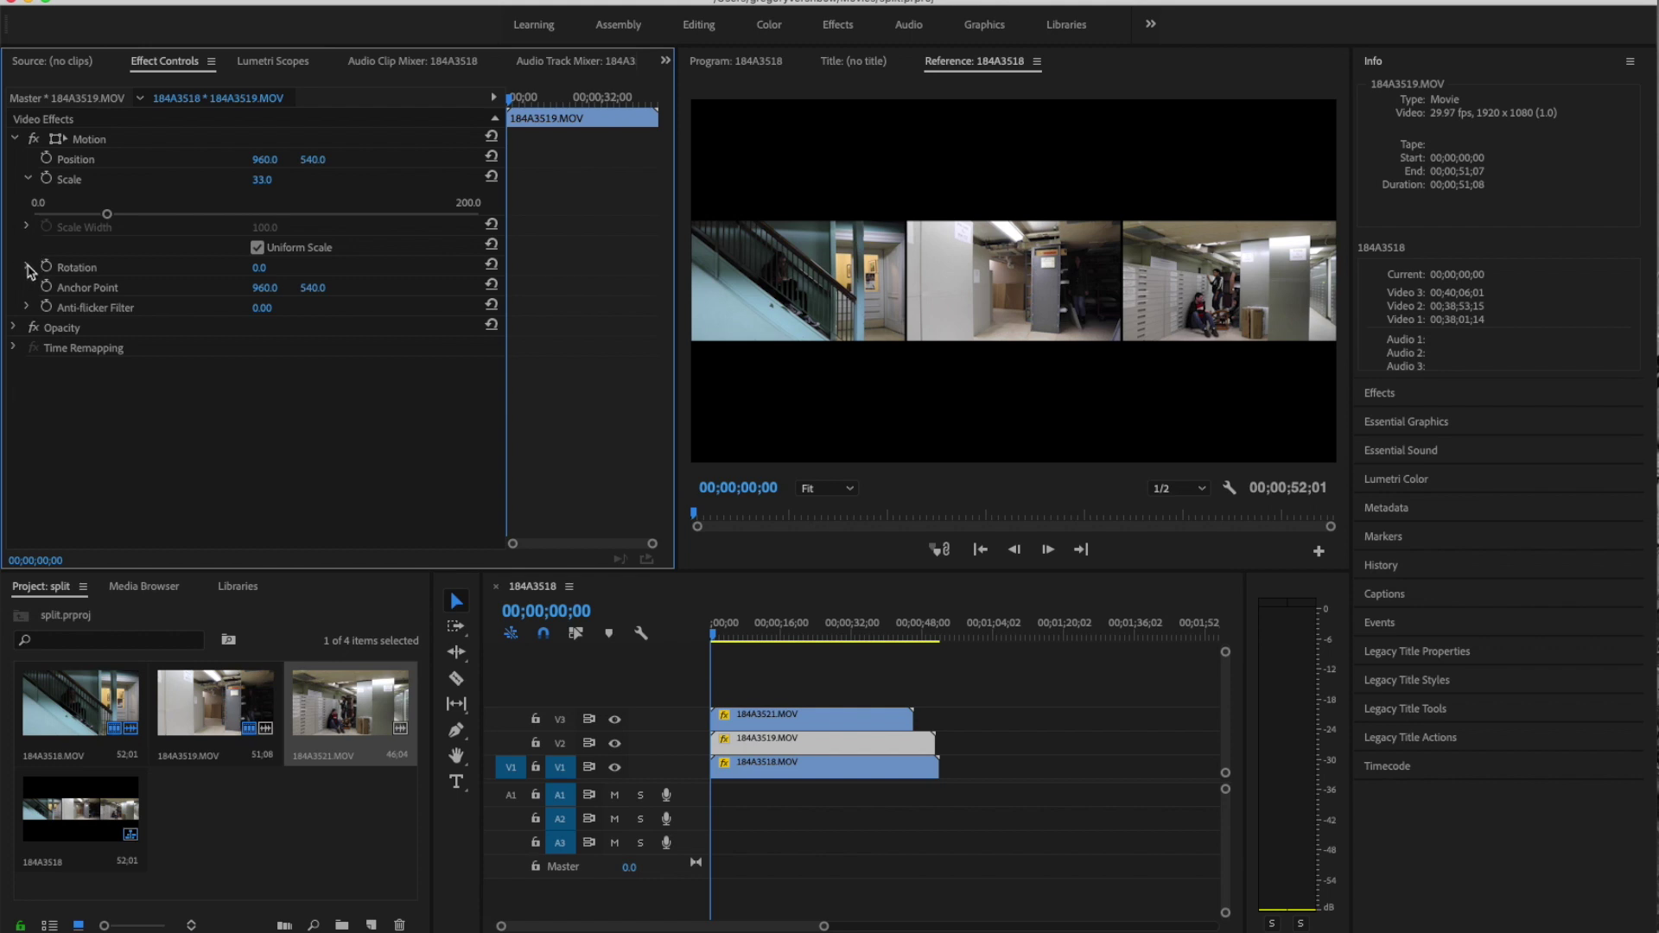
click(27, 267)
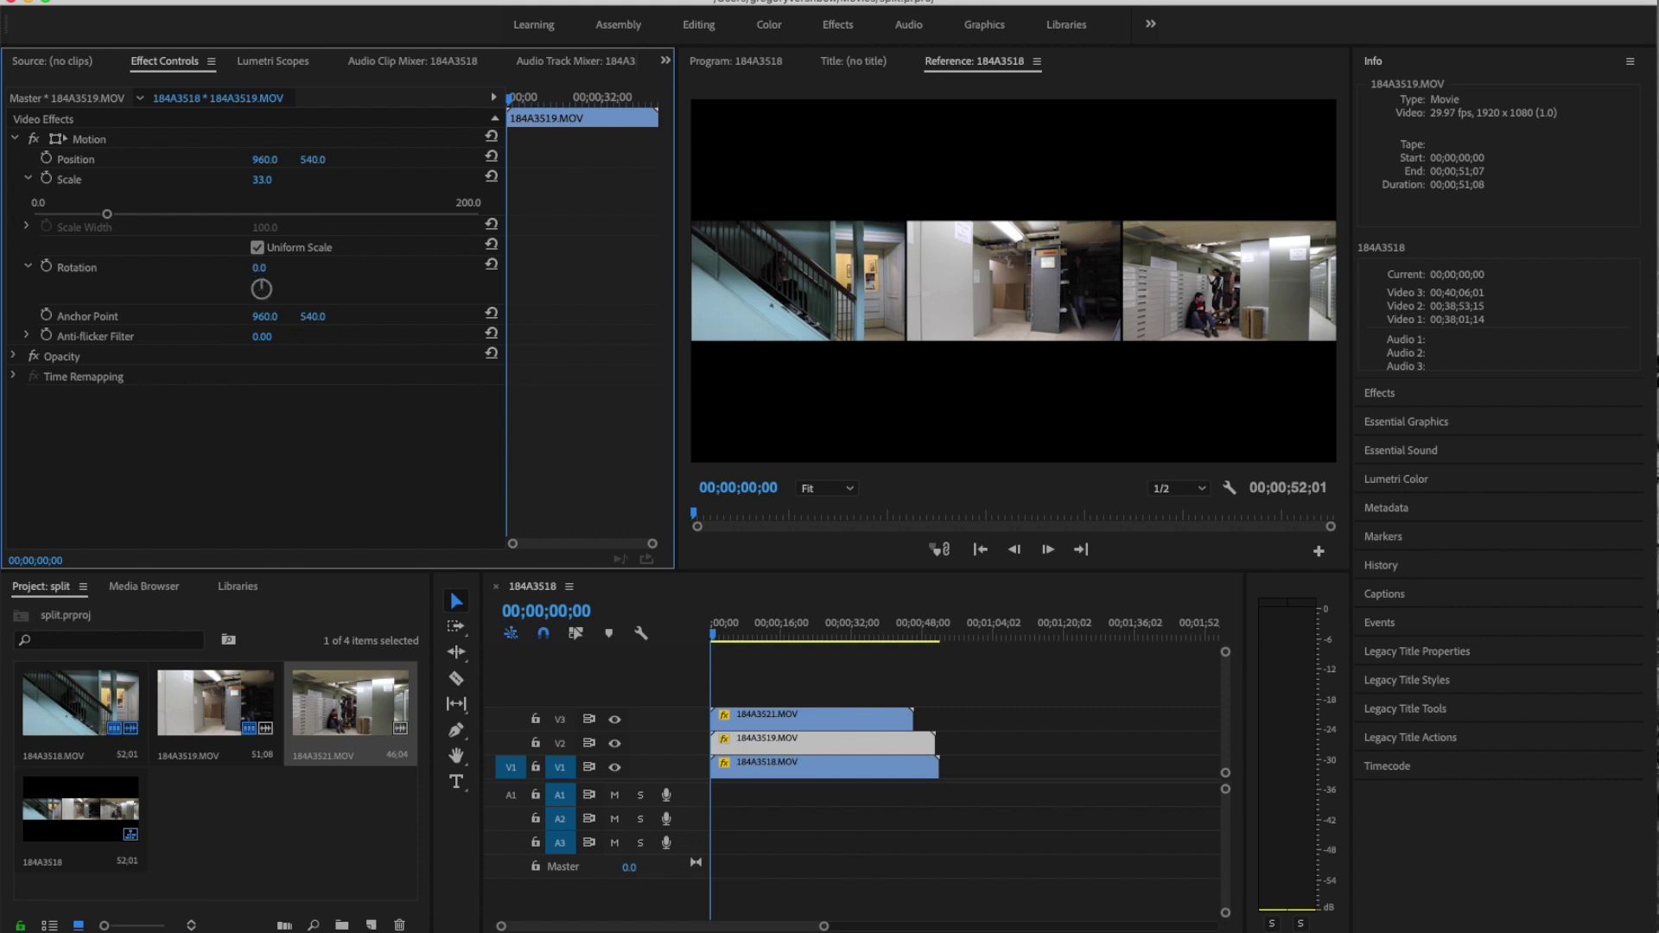
drag(259, 267, 182, 267)
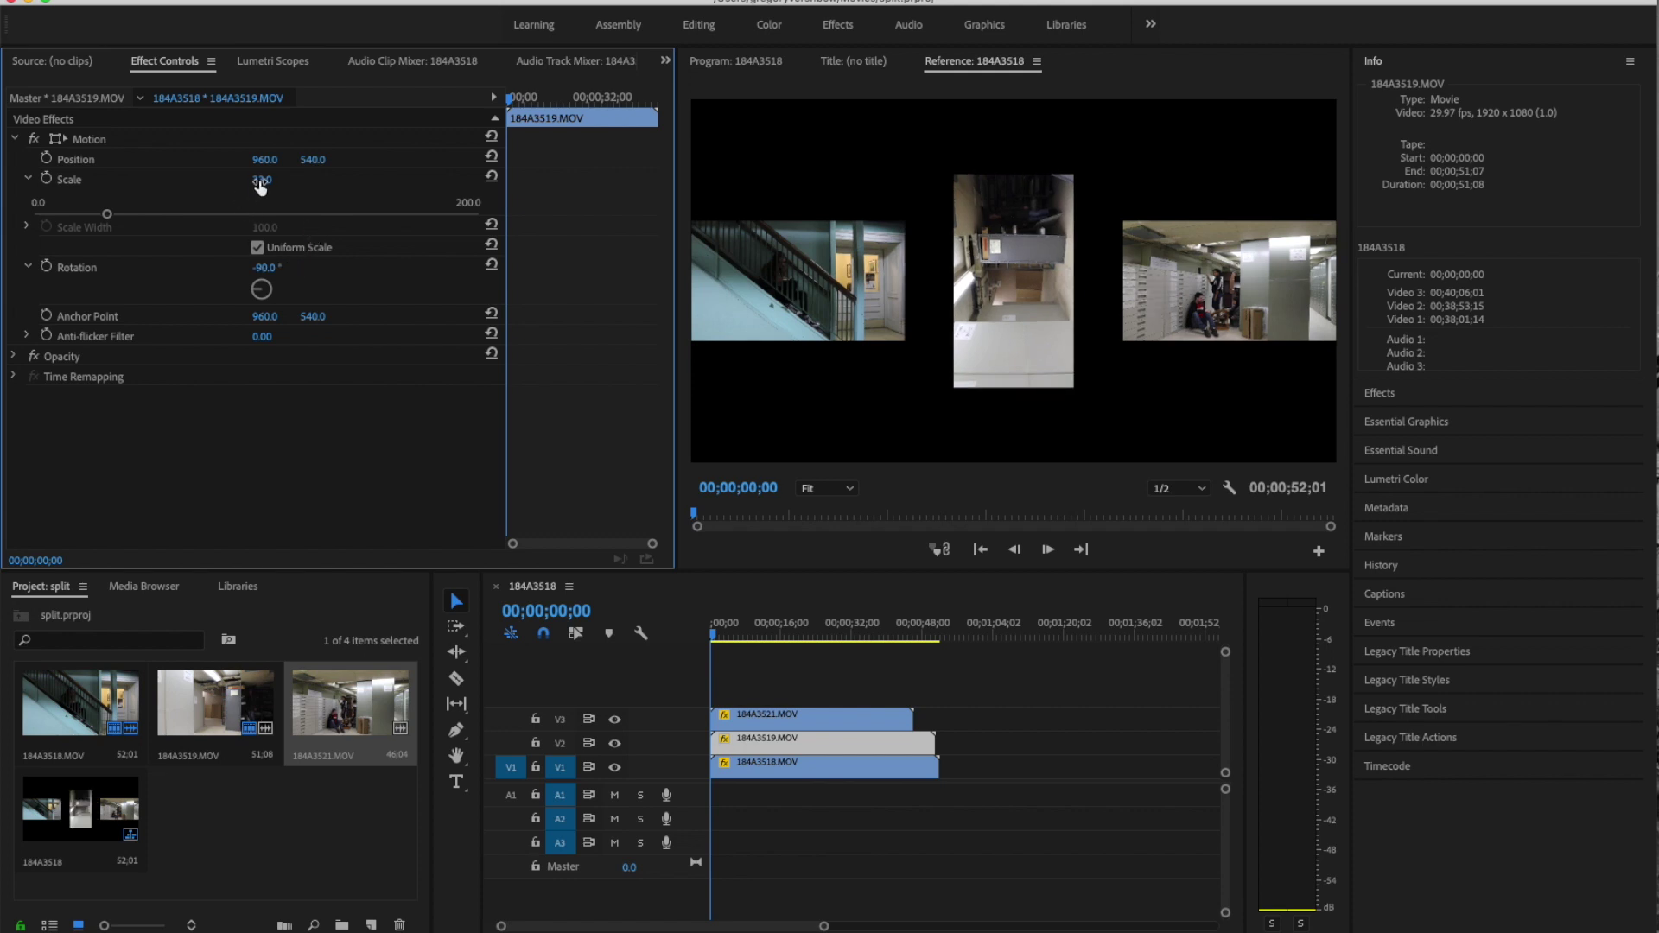
drag(261, 185, 279, 186)
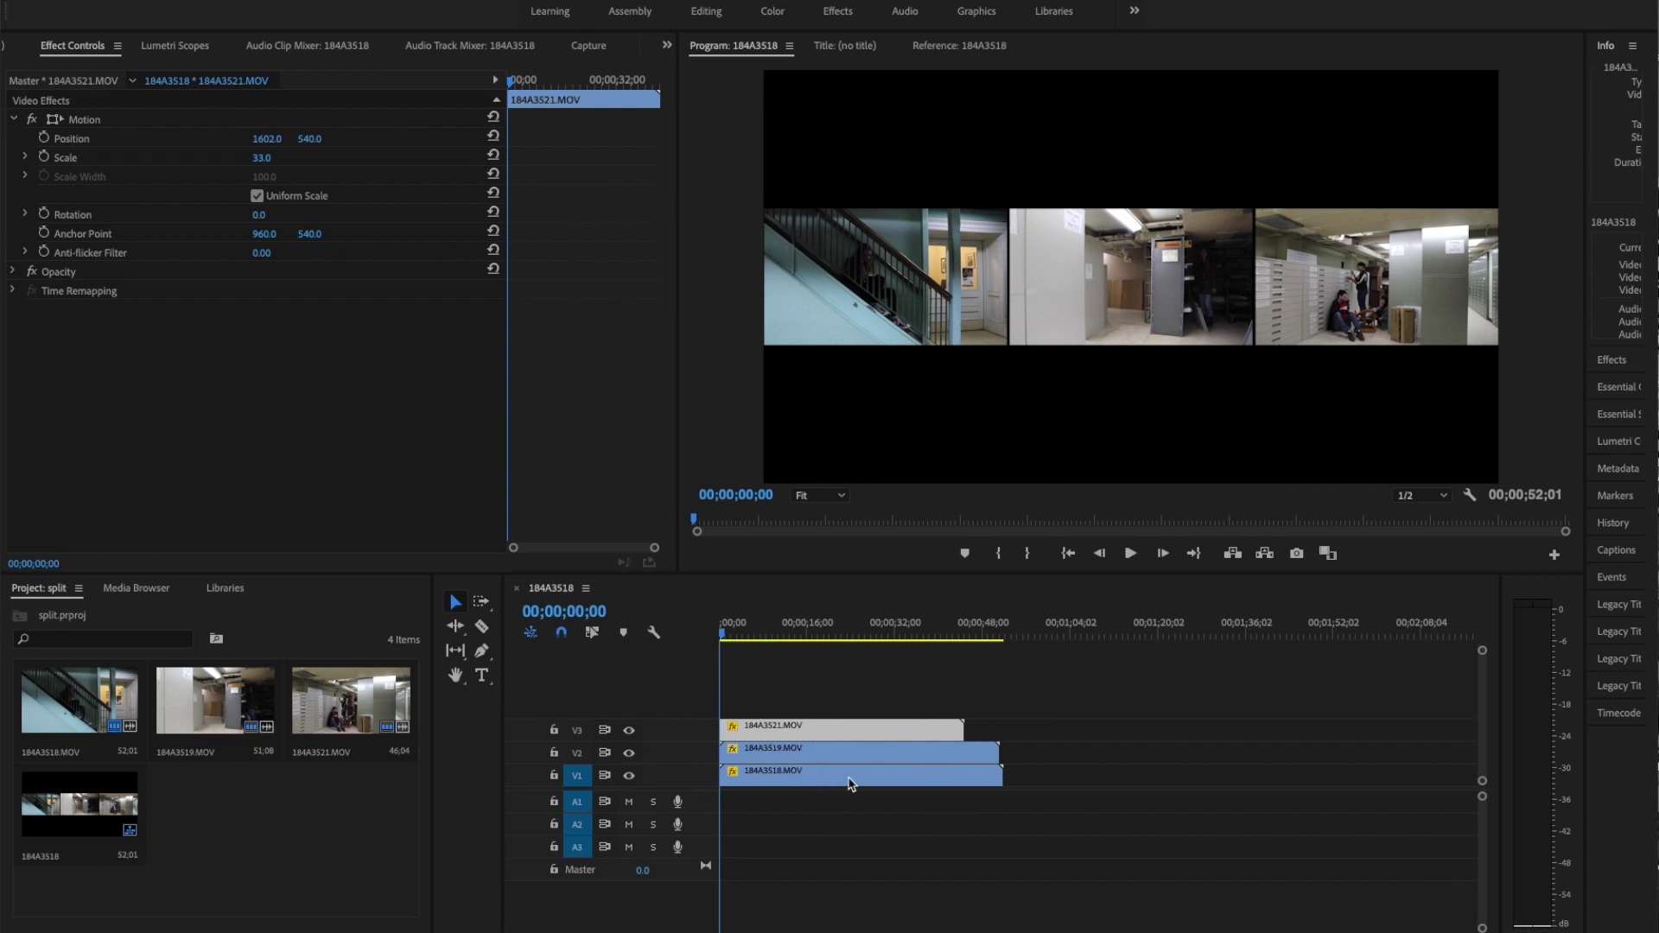
Step: Toggle each of the three video tracks off and on to check the panel layers
click(630, 777)
click(630, 777)
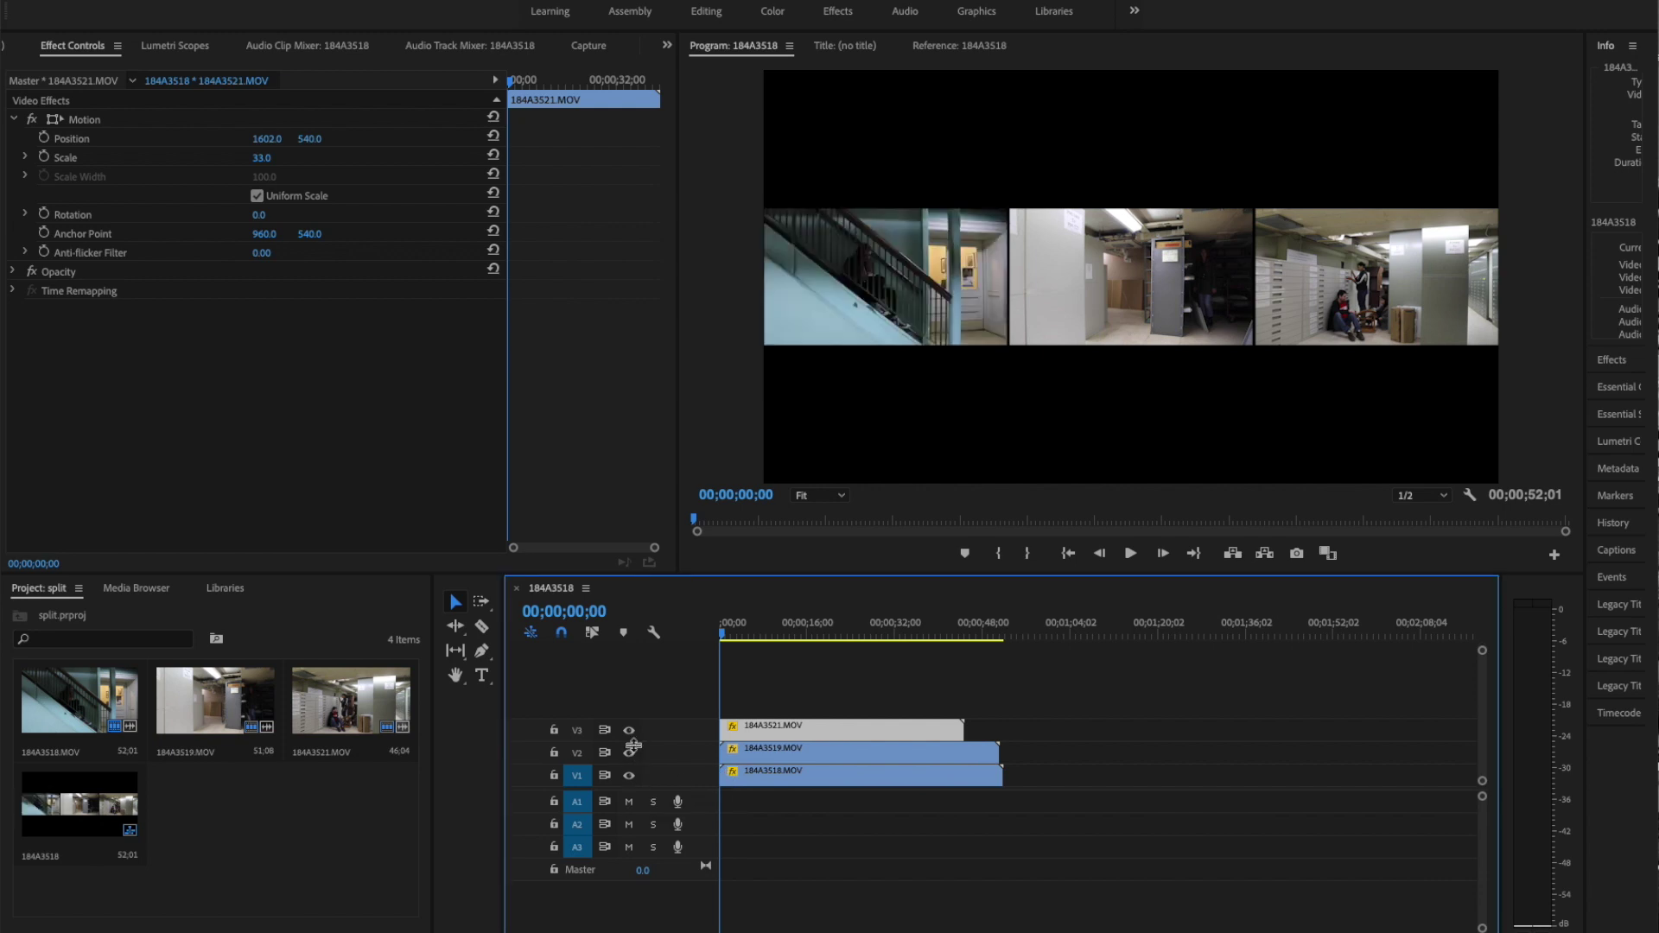
click(630, 753)
click(630, 753)
click(629, 730)
click(629, 730)
Step: Play back the triptych, then shift 184A3519.MOV about 10 seconds later
key(space)
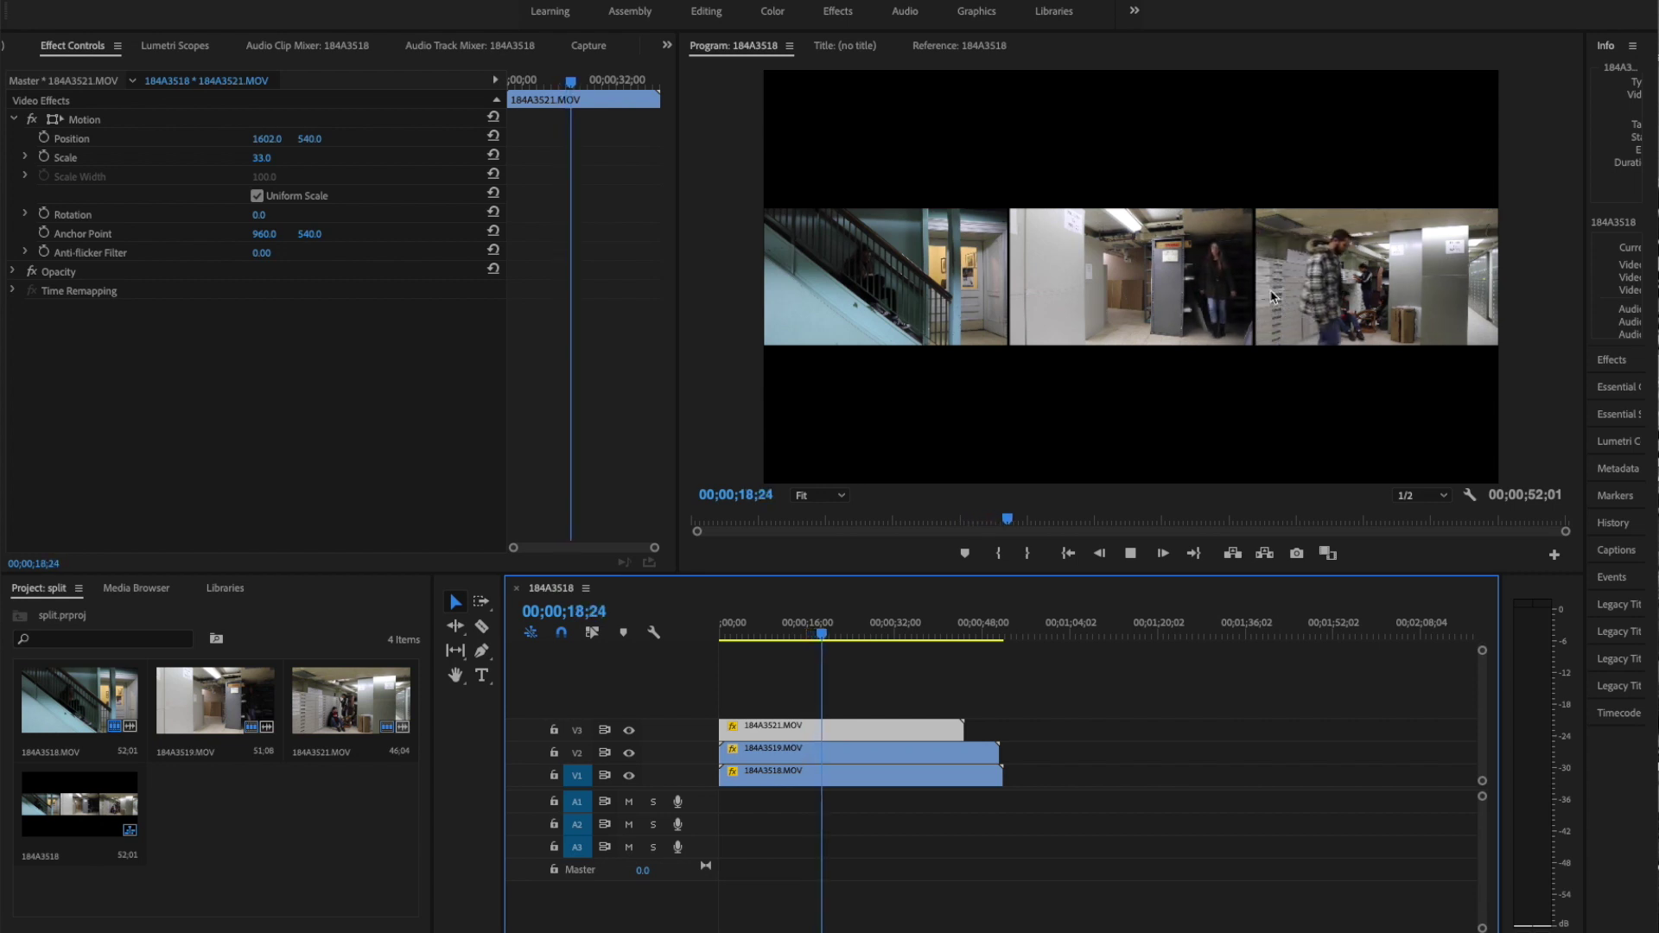
key(space)
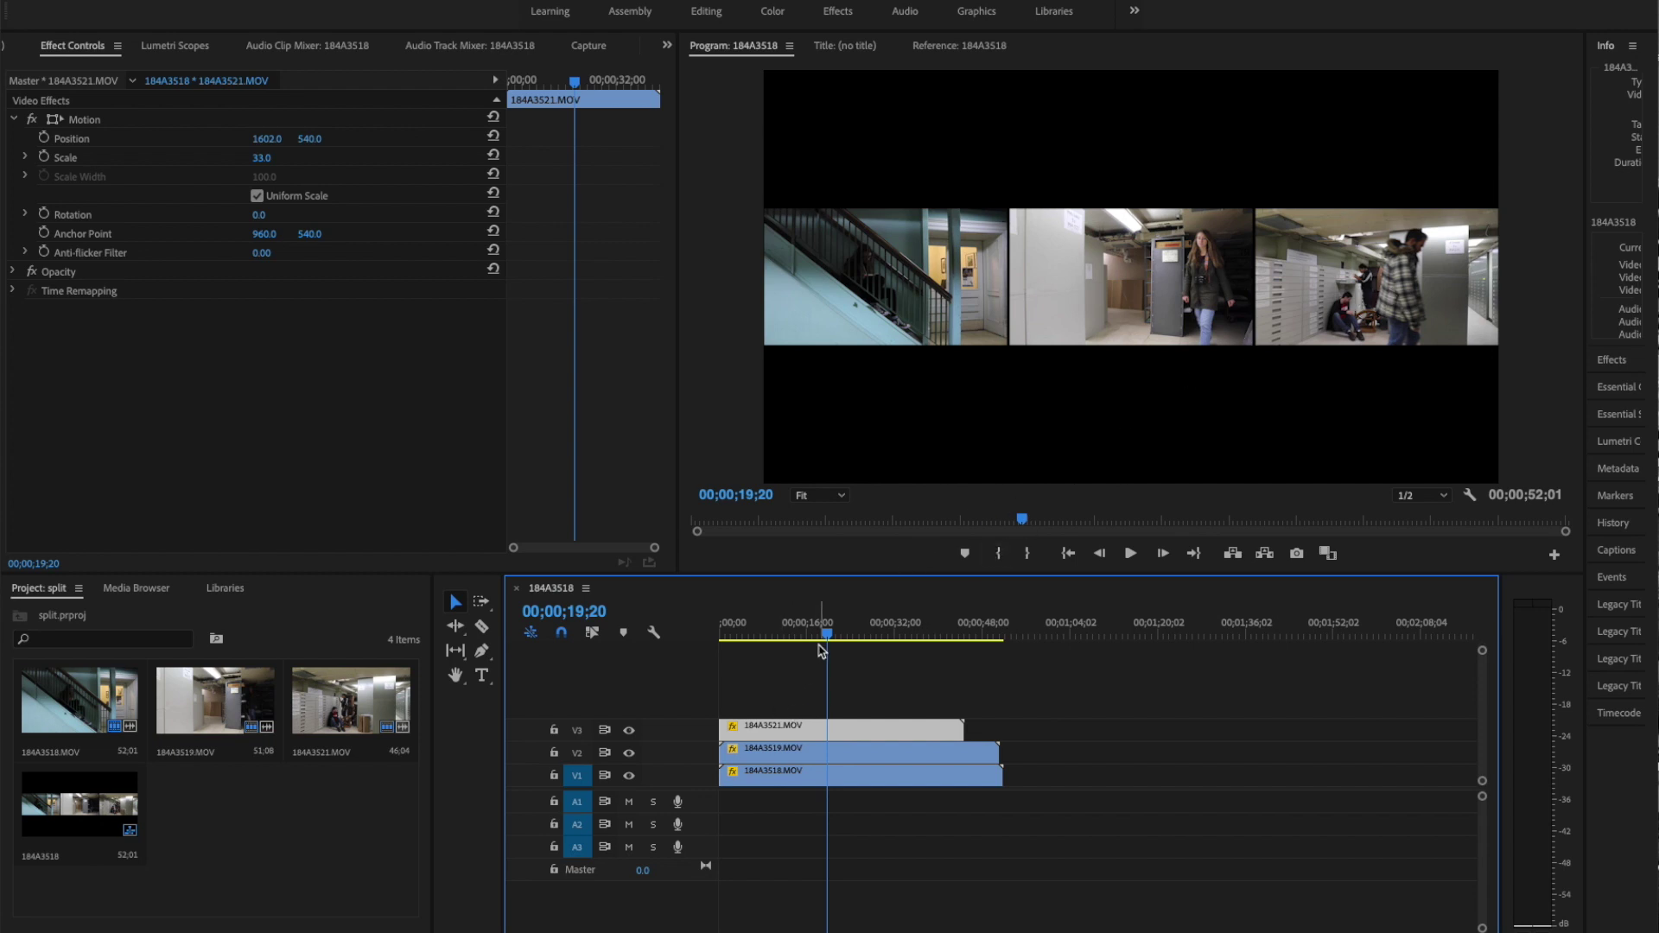
drag(831, 638, 799, 647)
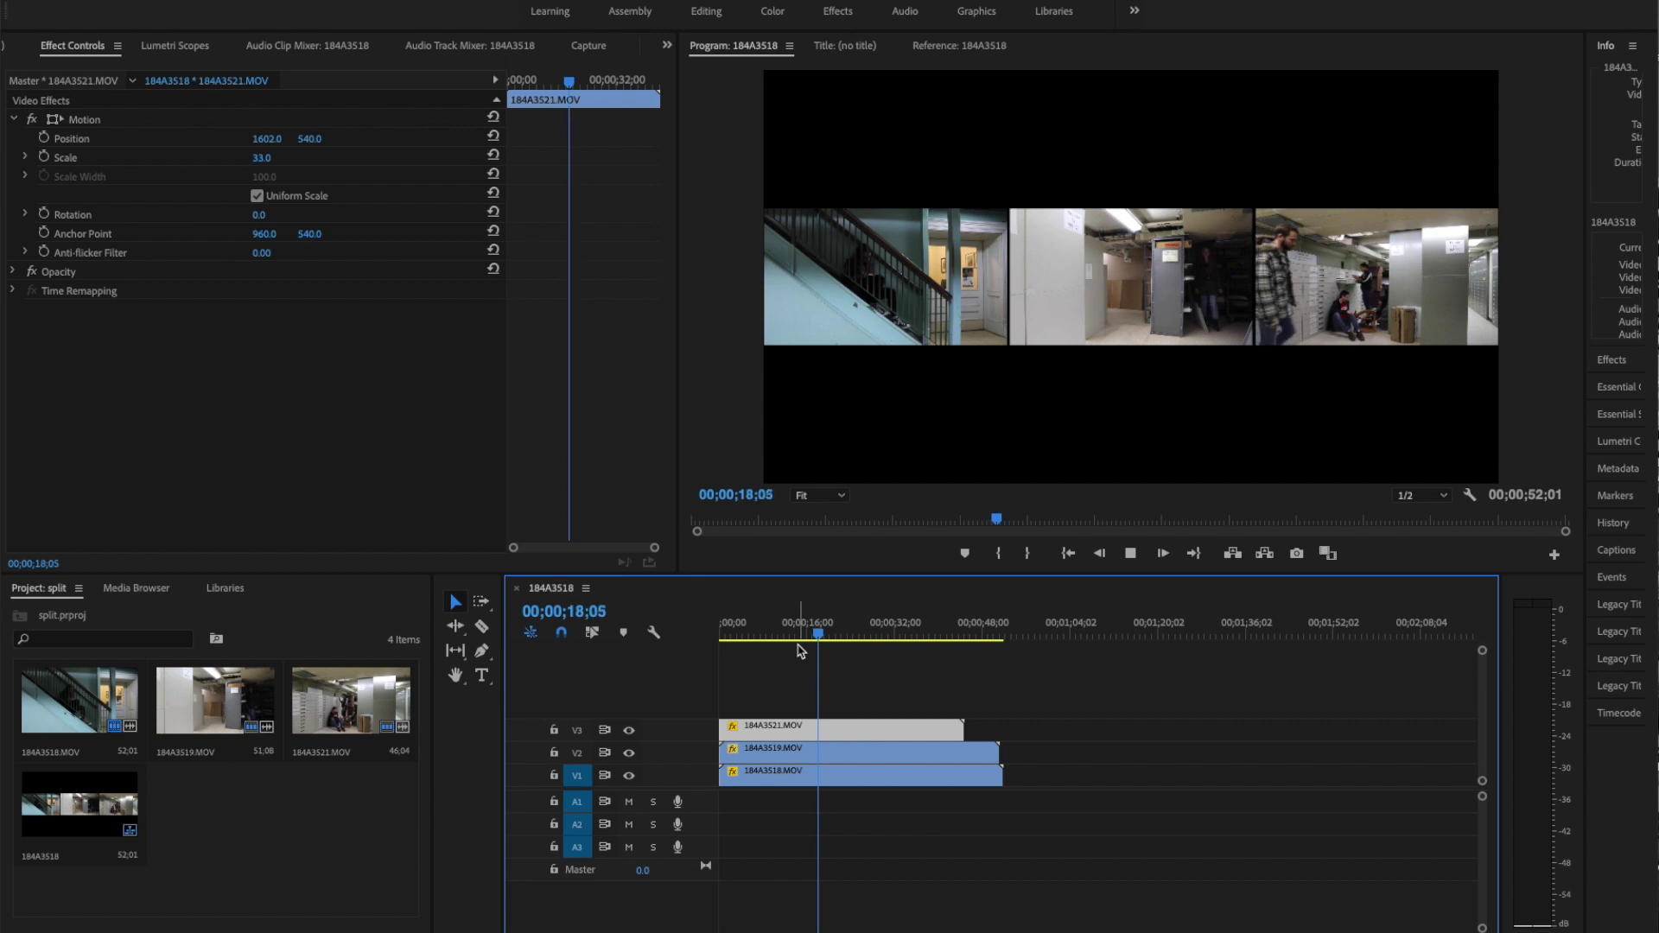
key(space)
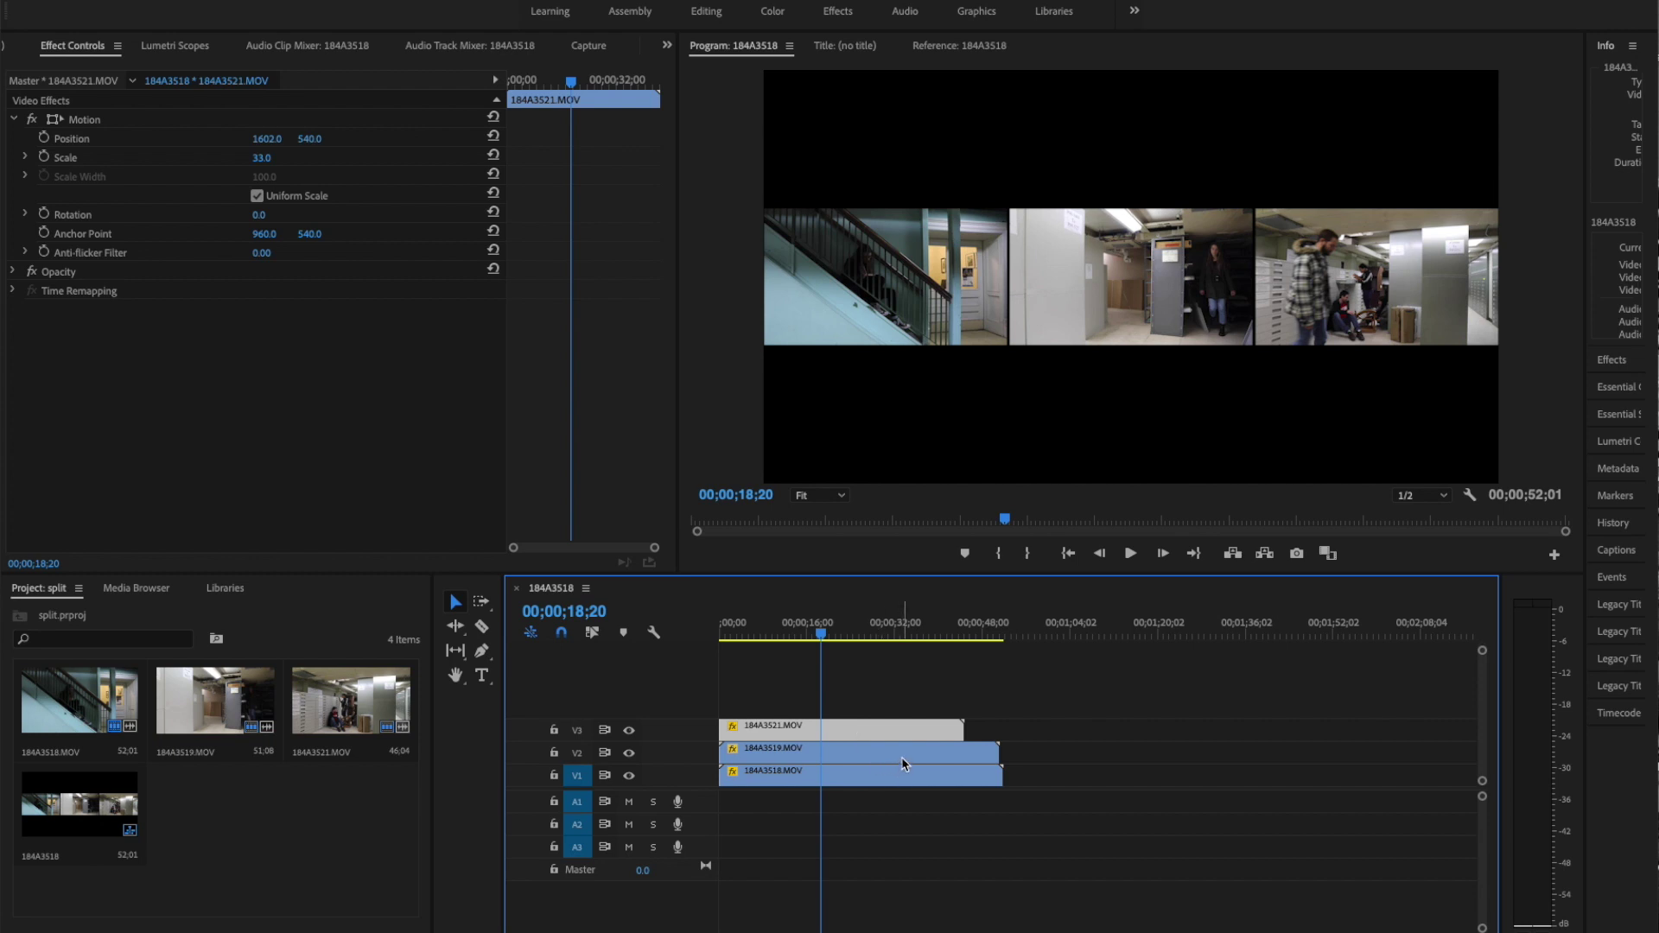
drag(904, 763, 963, 736)
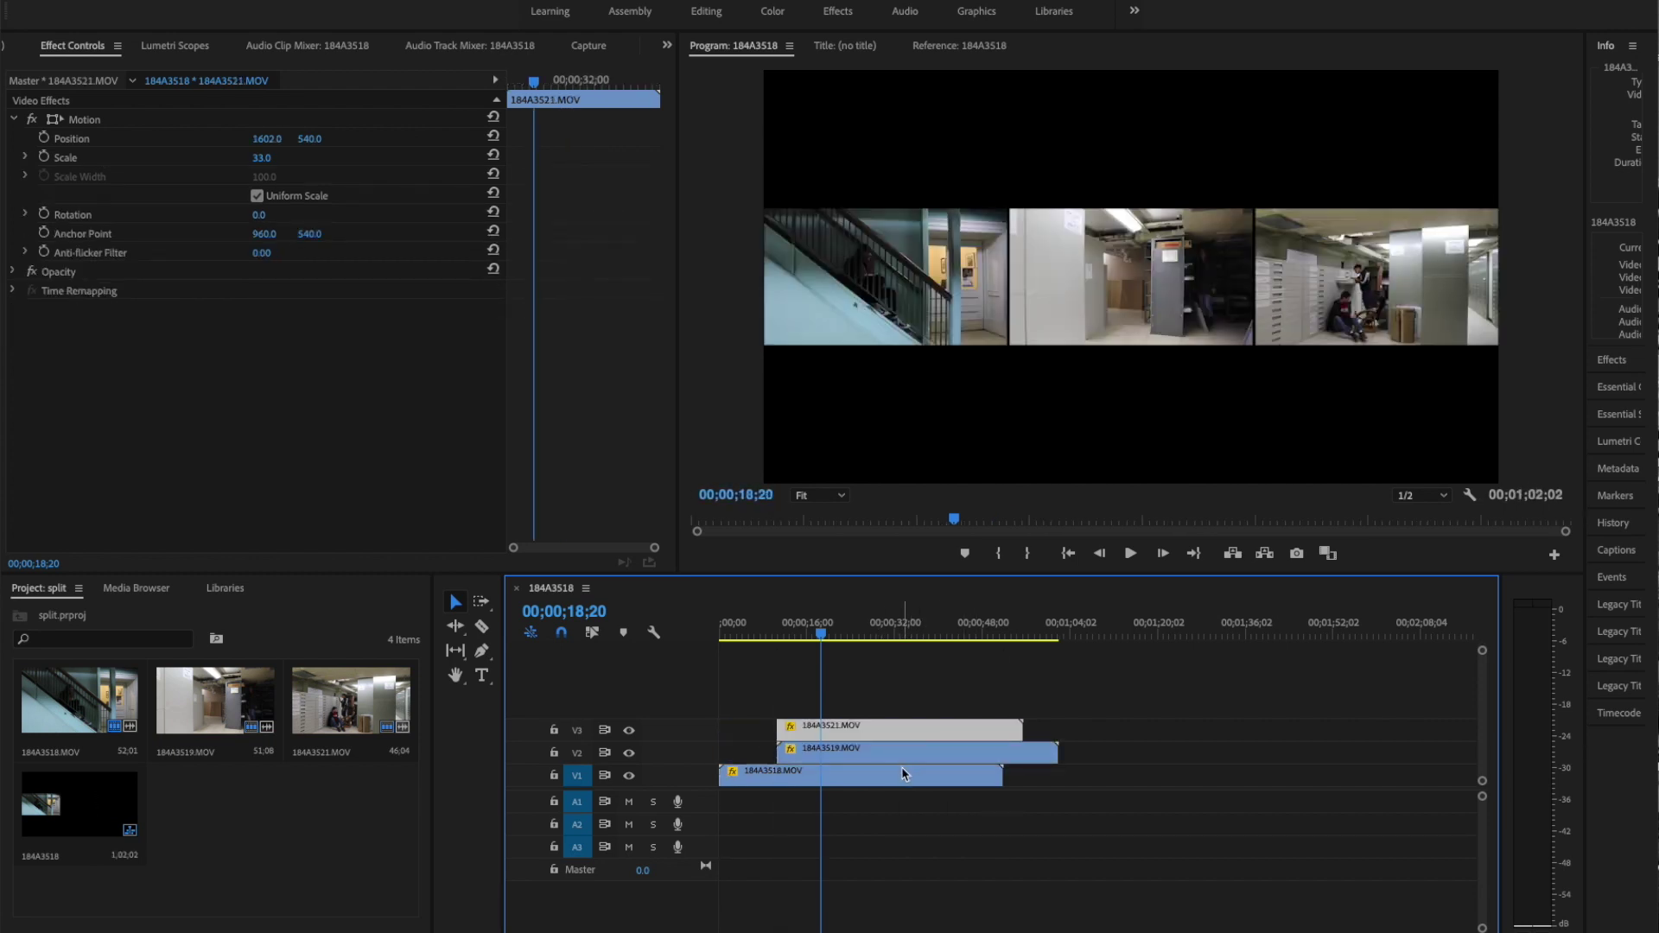
Step: Shift 184A3518.MOV on V1 to start at 00;00;10;22, aligned with V2 and V3, and preview the result
mouse_move(901, 766)
mouse_down()
mouse_move(959, 768)
mouse_move(907, 787)
mouse_move(813, 772)
mouse_move(899, 784)
mouse_up()
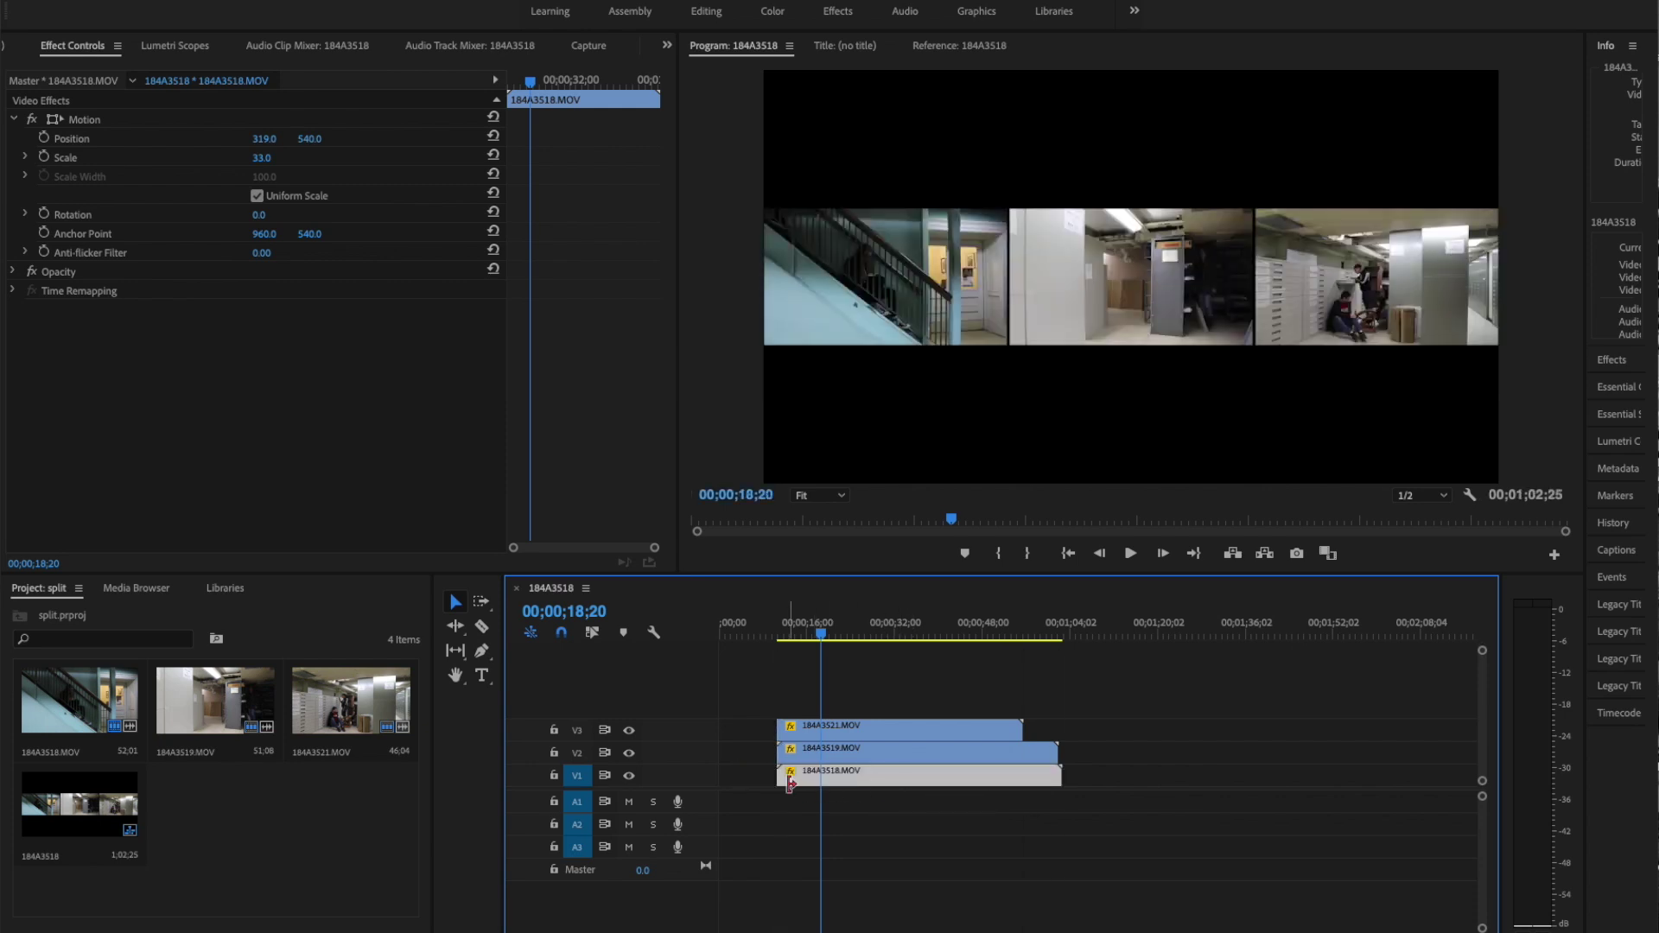
drag(825, 640, 883, 696)
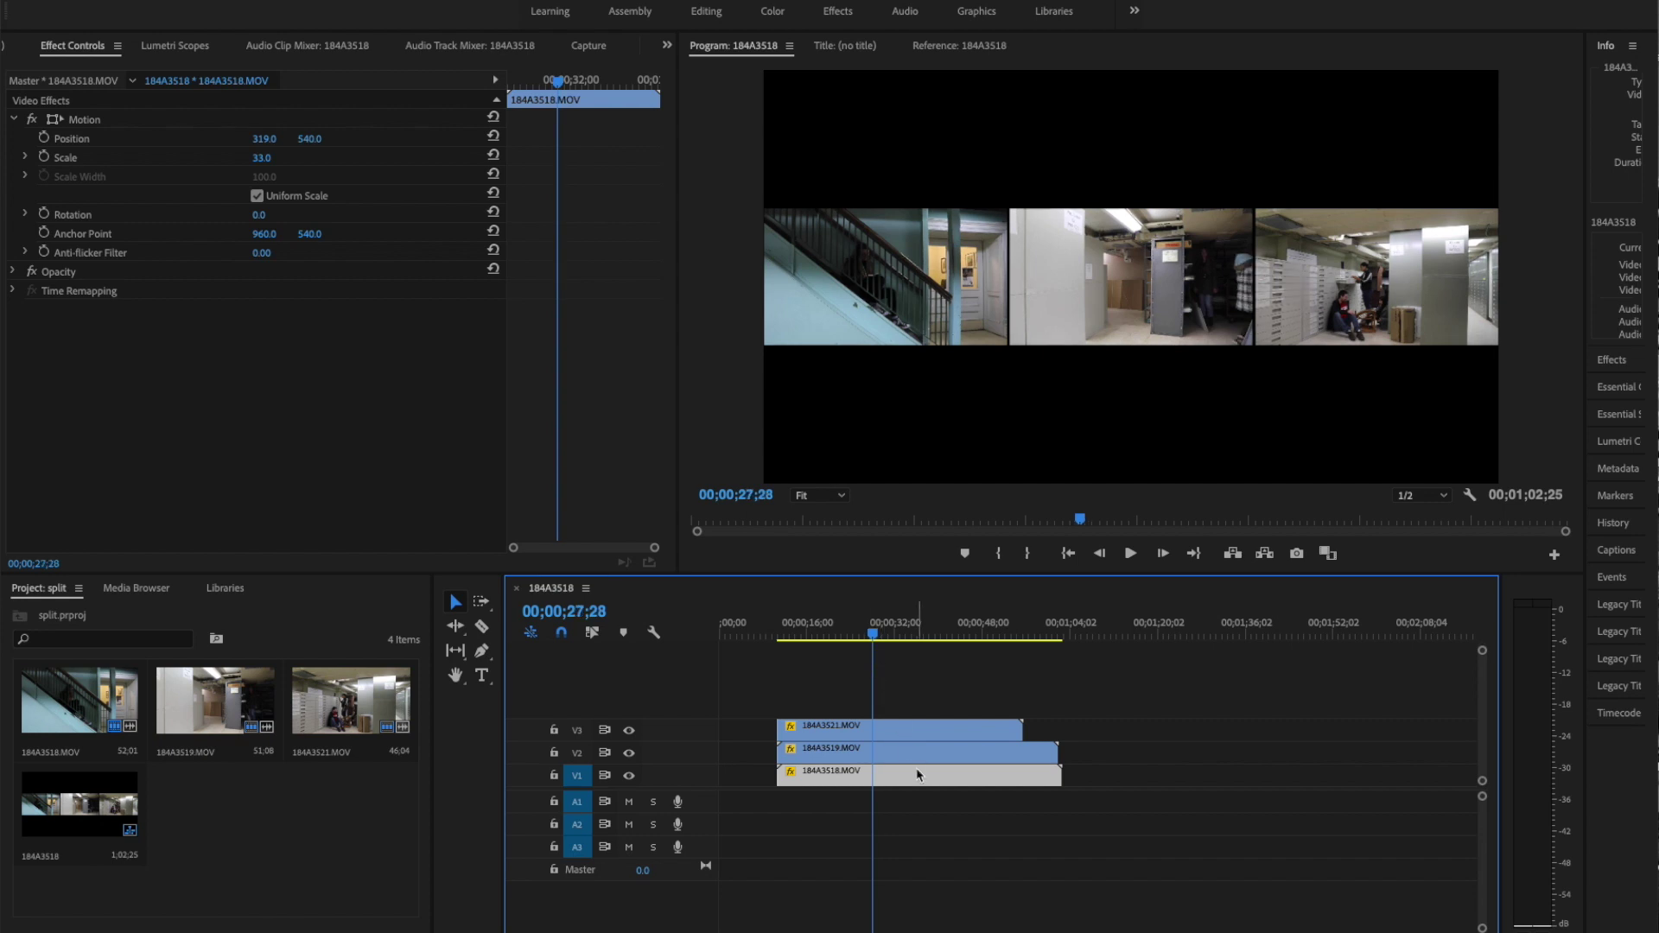
key(space)
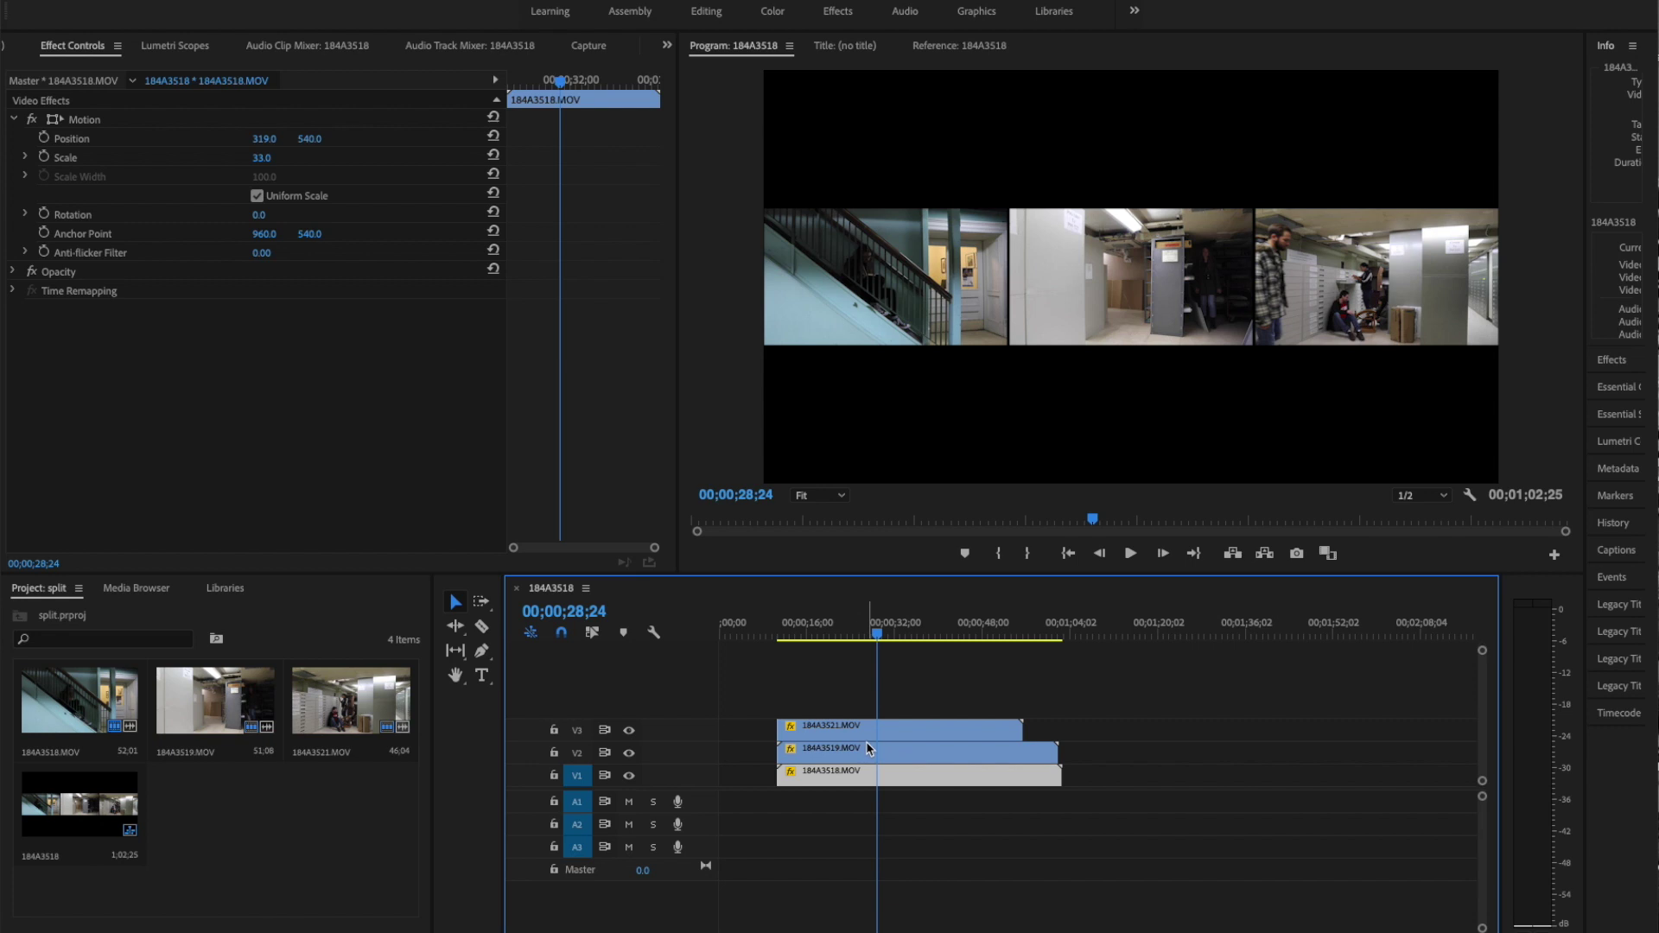
Step: Move 184A3521.MOV on V3 about 1;29 earlier, then play from 00;00;24;28 to check sync
drag(877, 641, 871, 644)
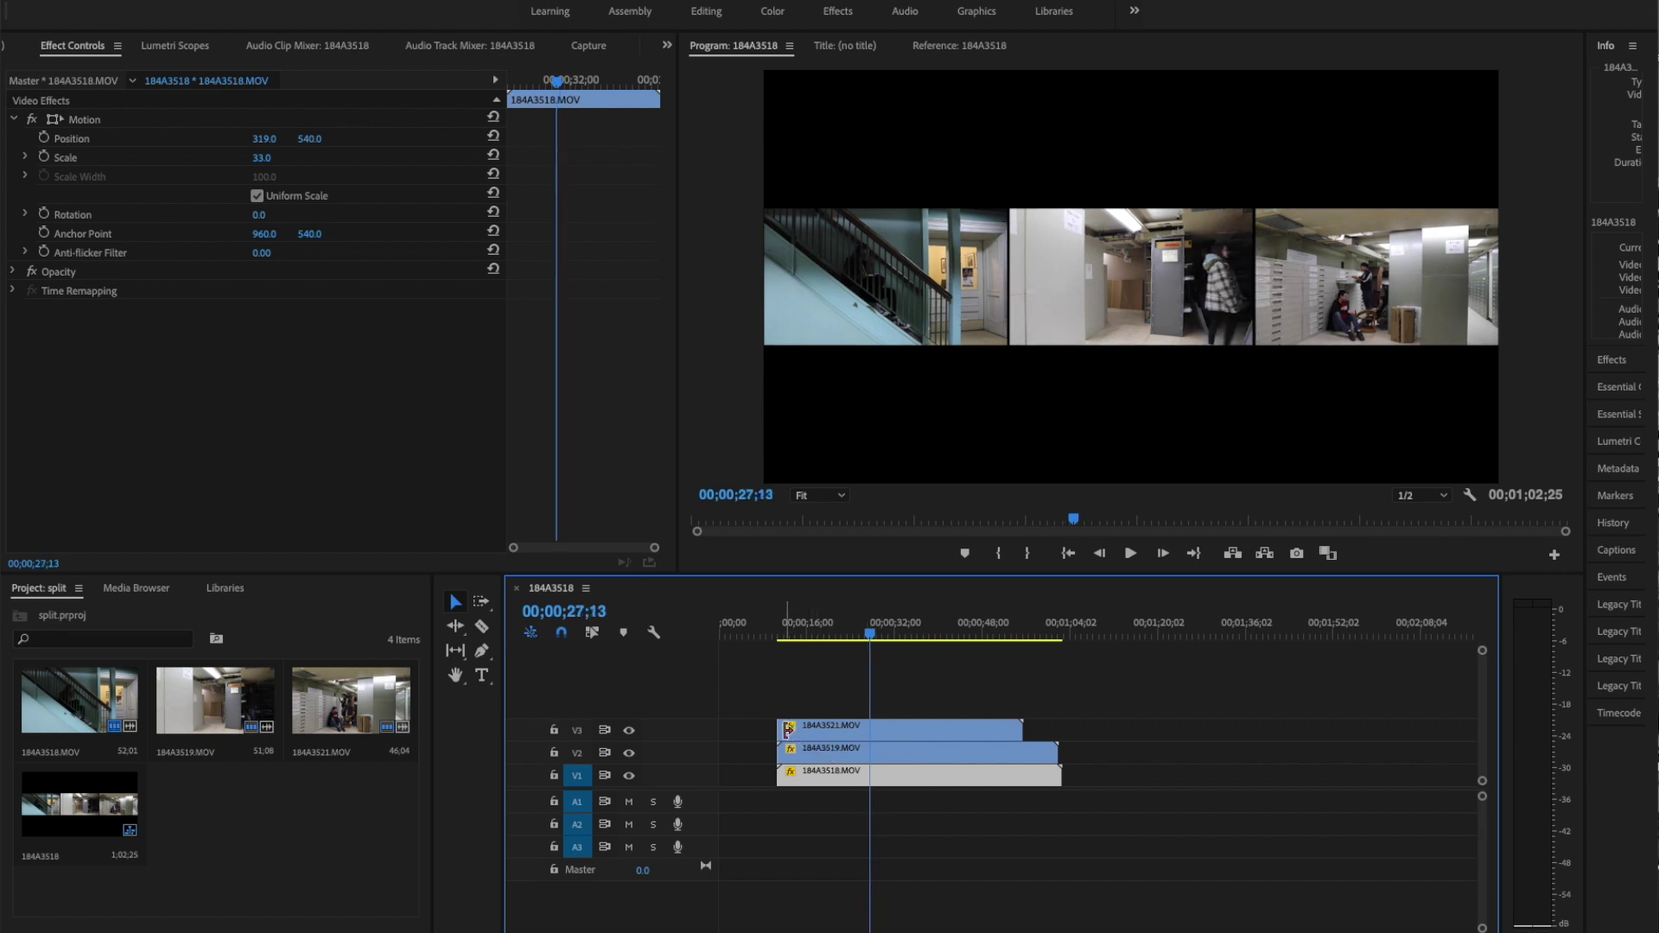
click(782, 728)
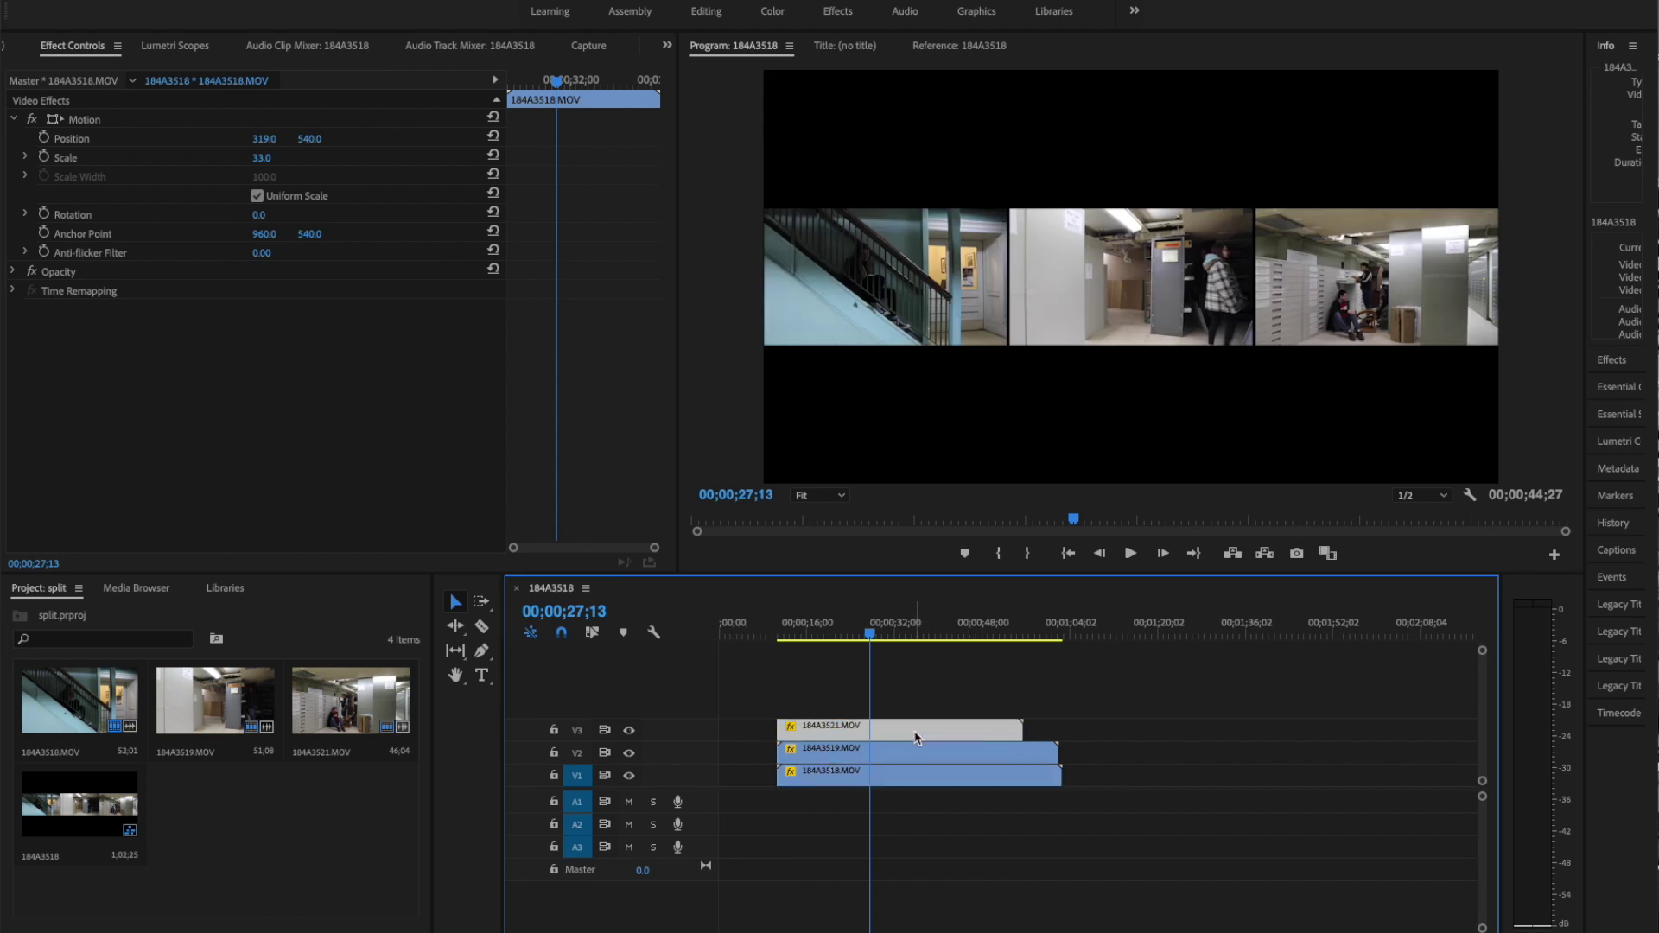
drag(916, 738, 901, 735)
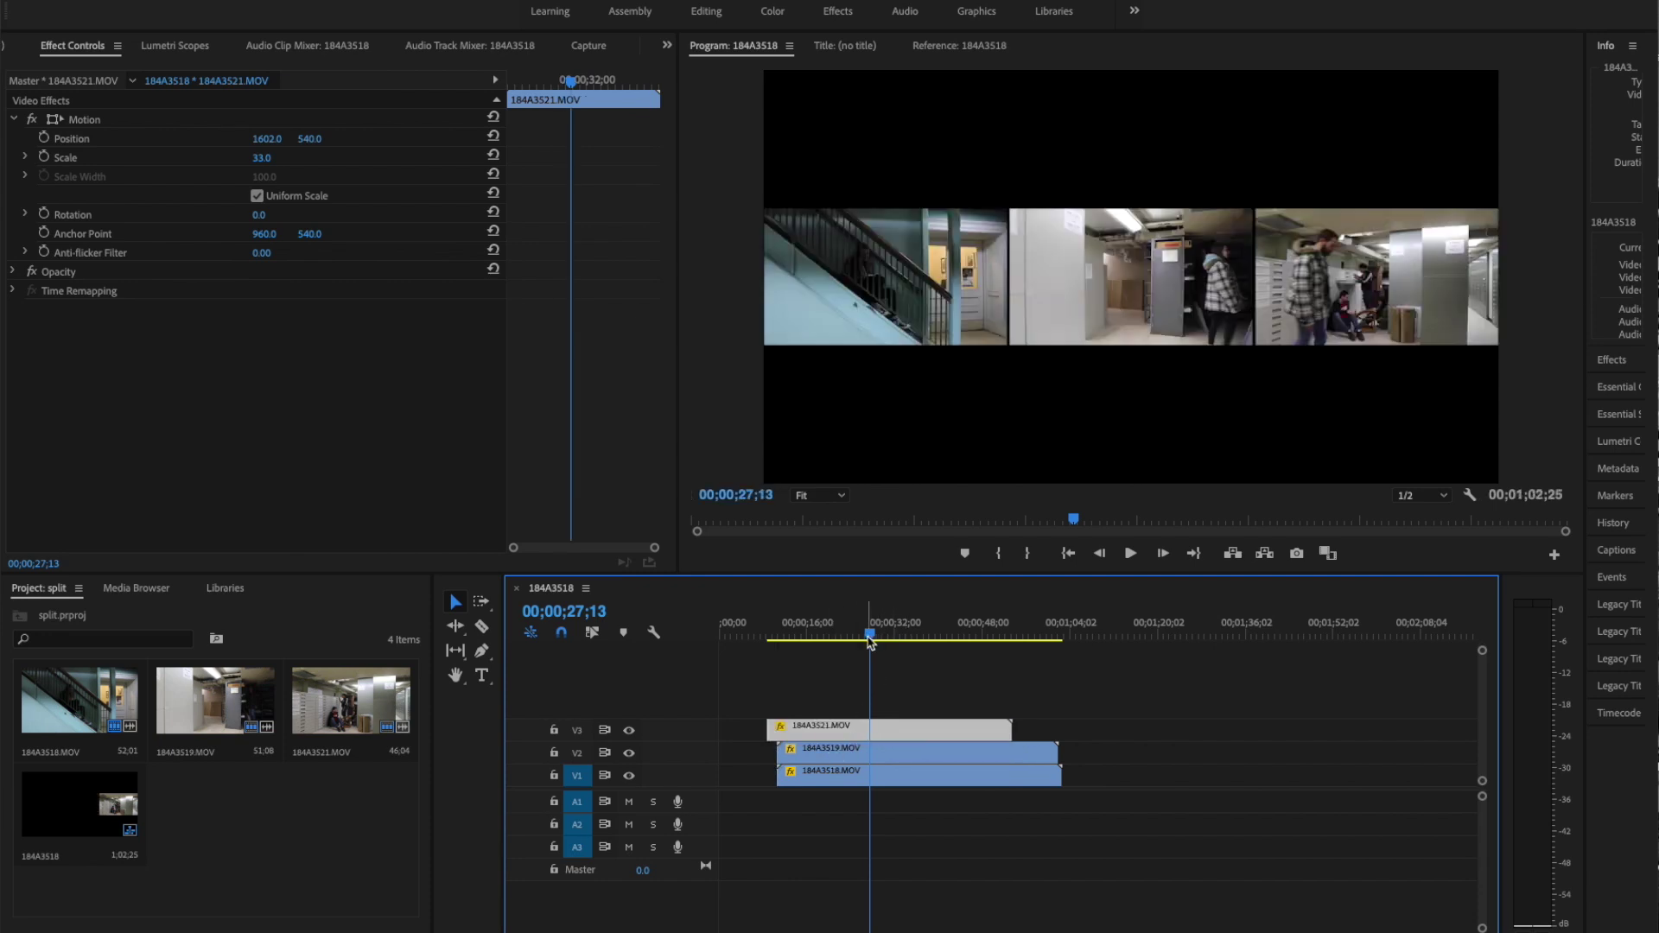
drag(869, 641, 854, 642)
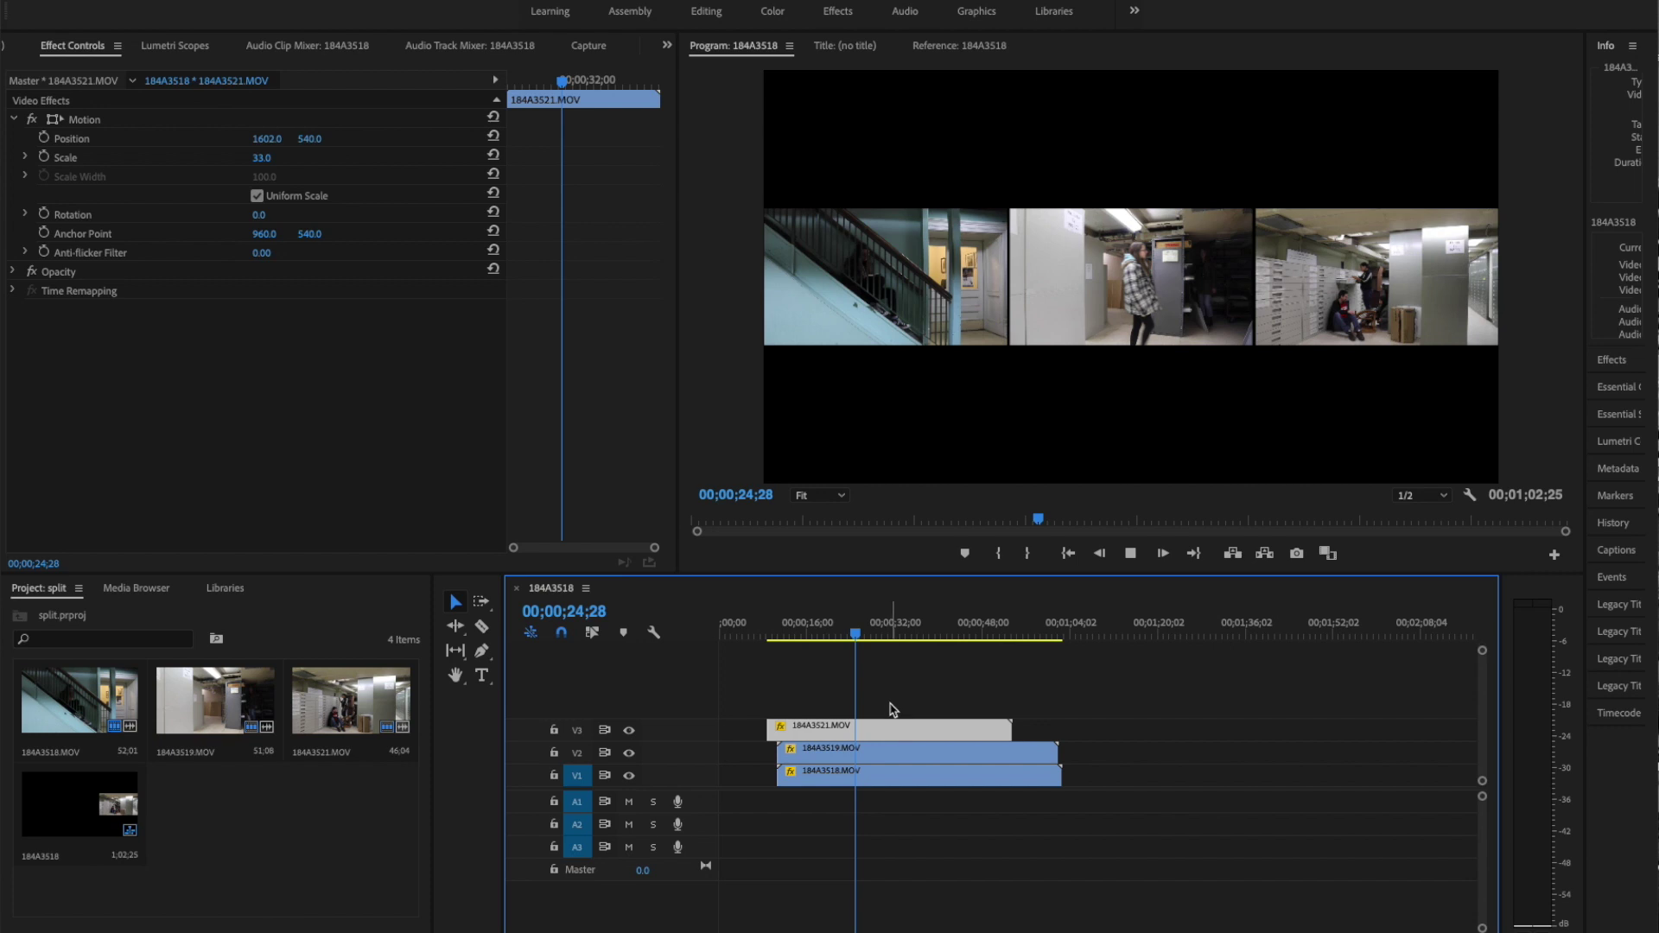
key(space)
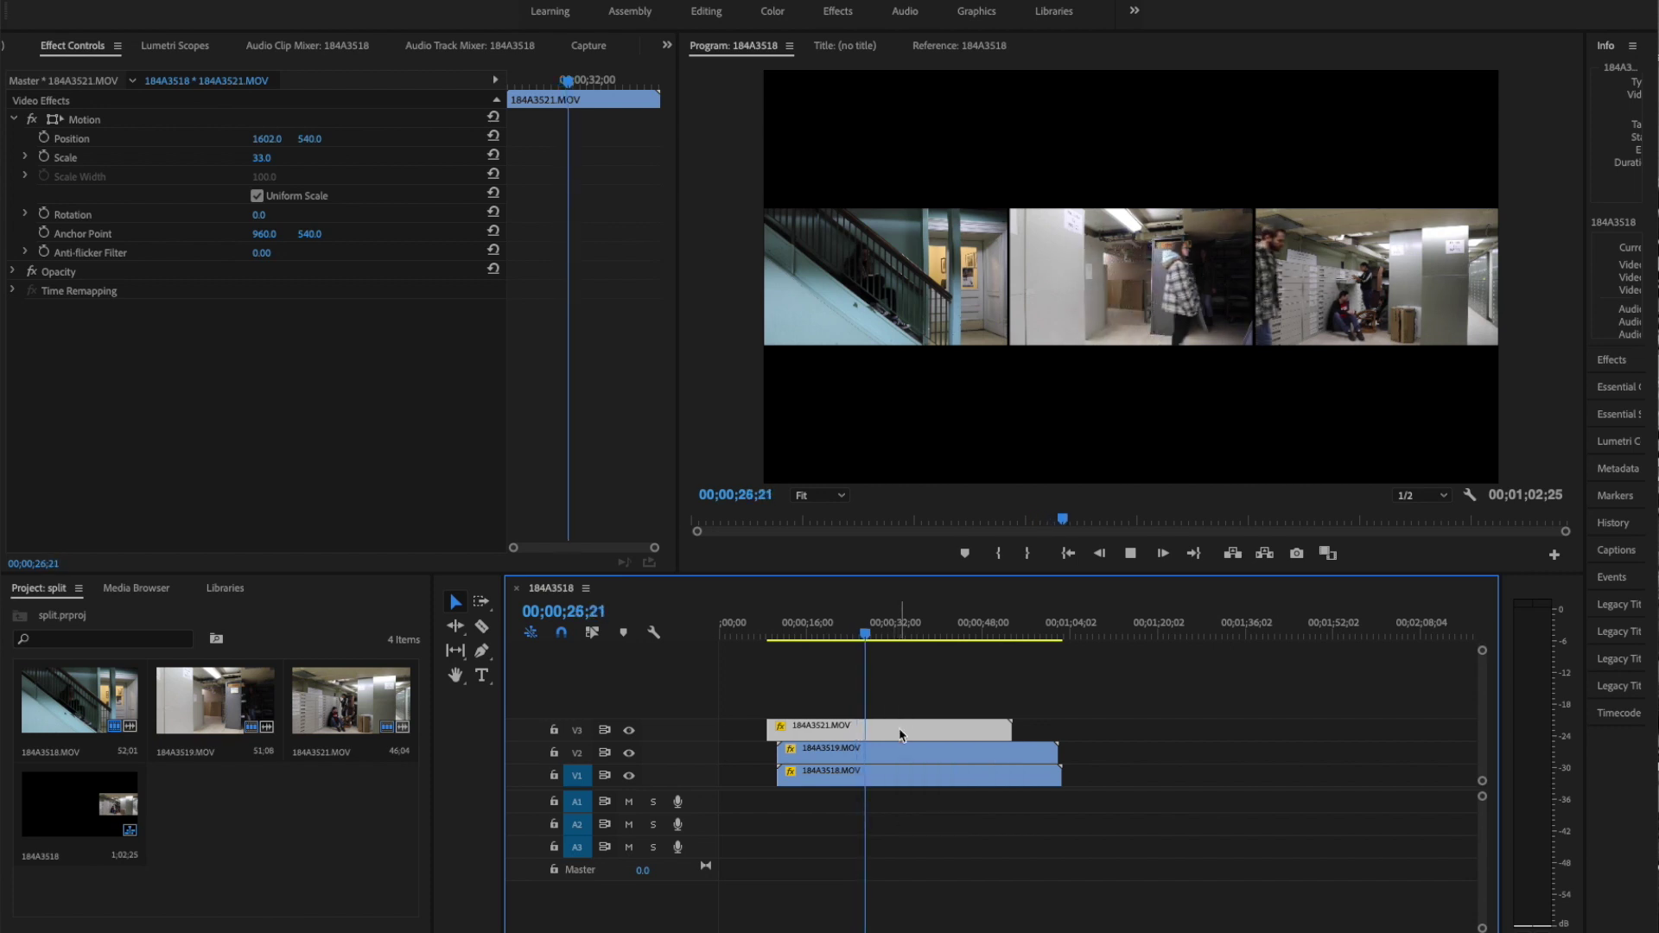
key(space)
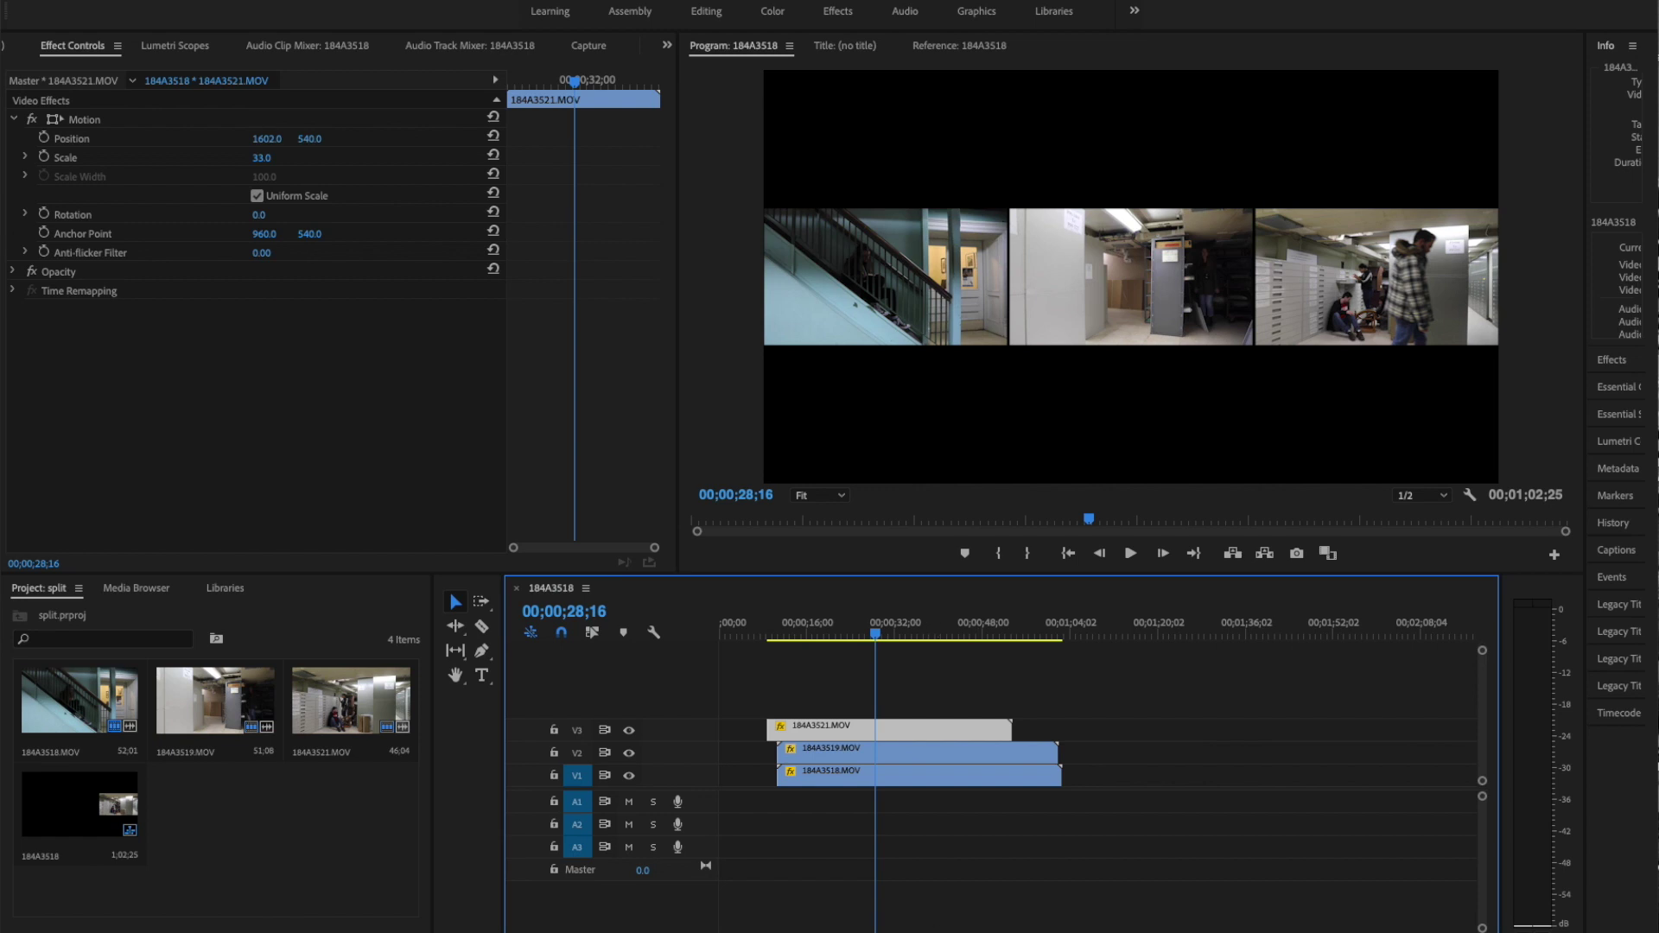
scroll(790, 730, up, 8)
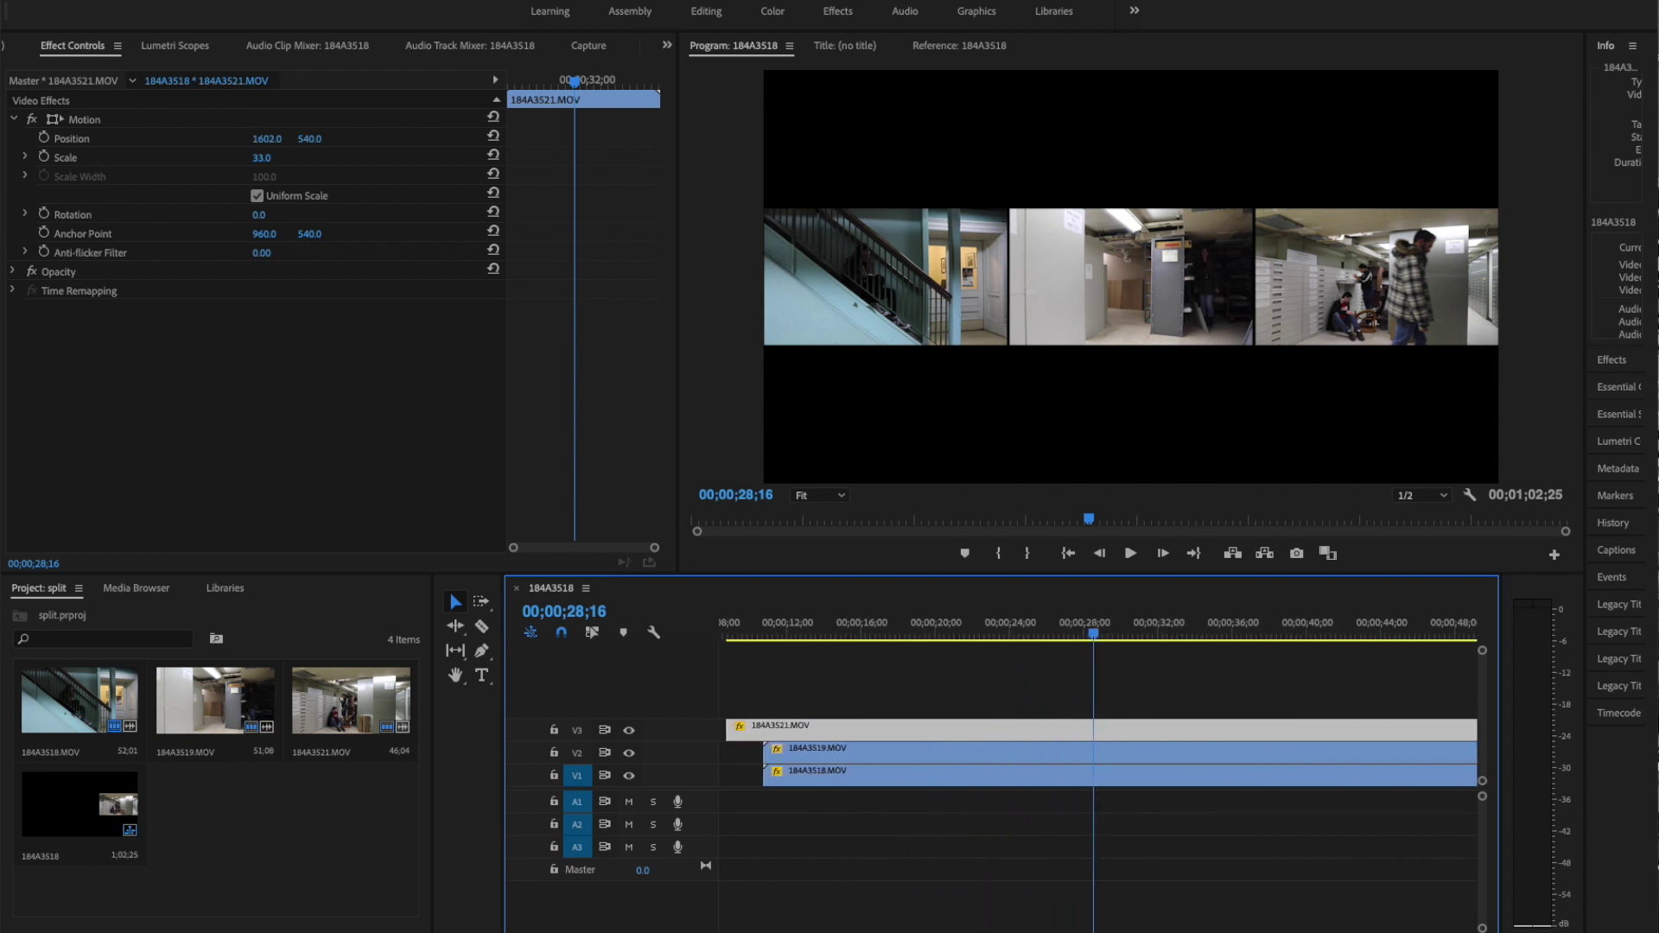
scroll(789, 730, up, 4)
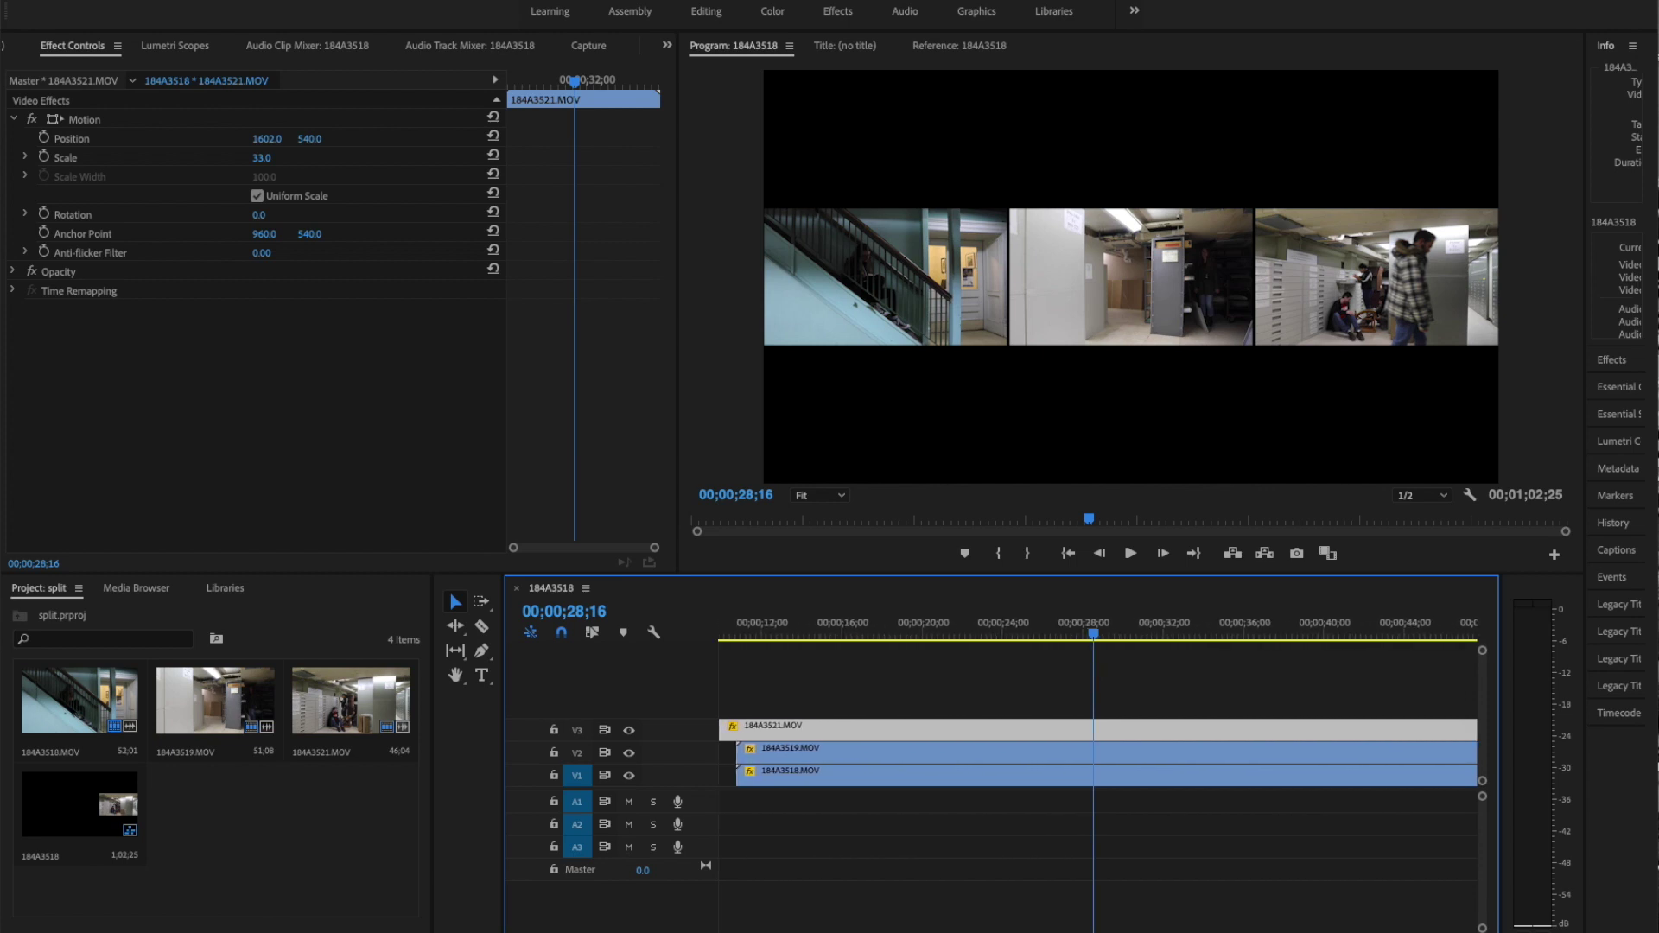
scroll(1098, 752, left, 3)
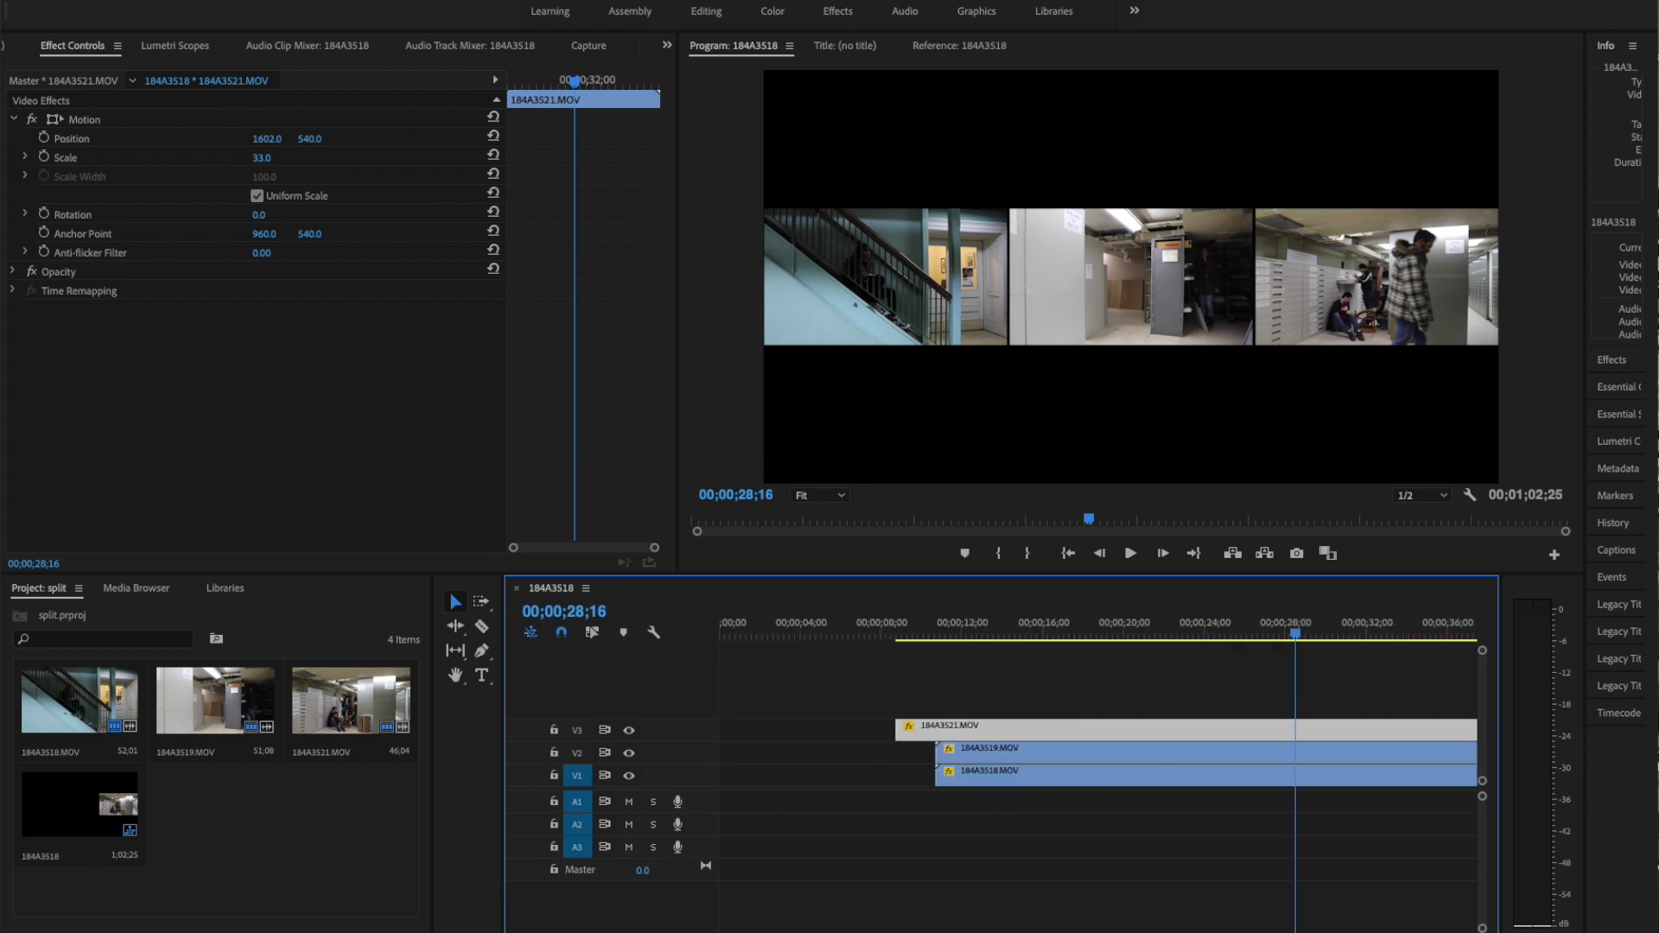
scroll(1097, 752, right, 3)
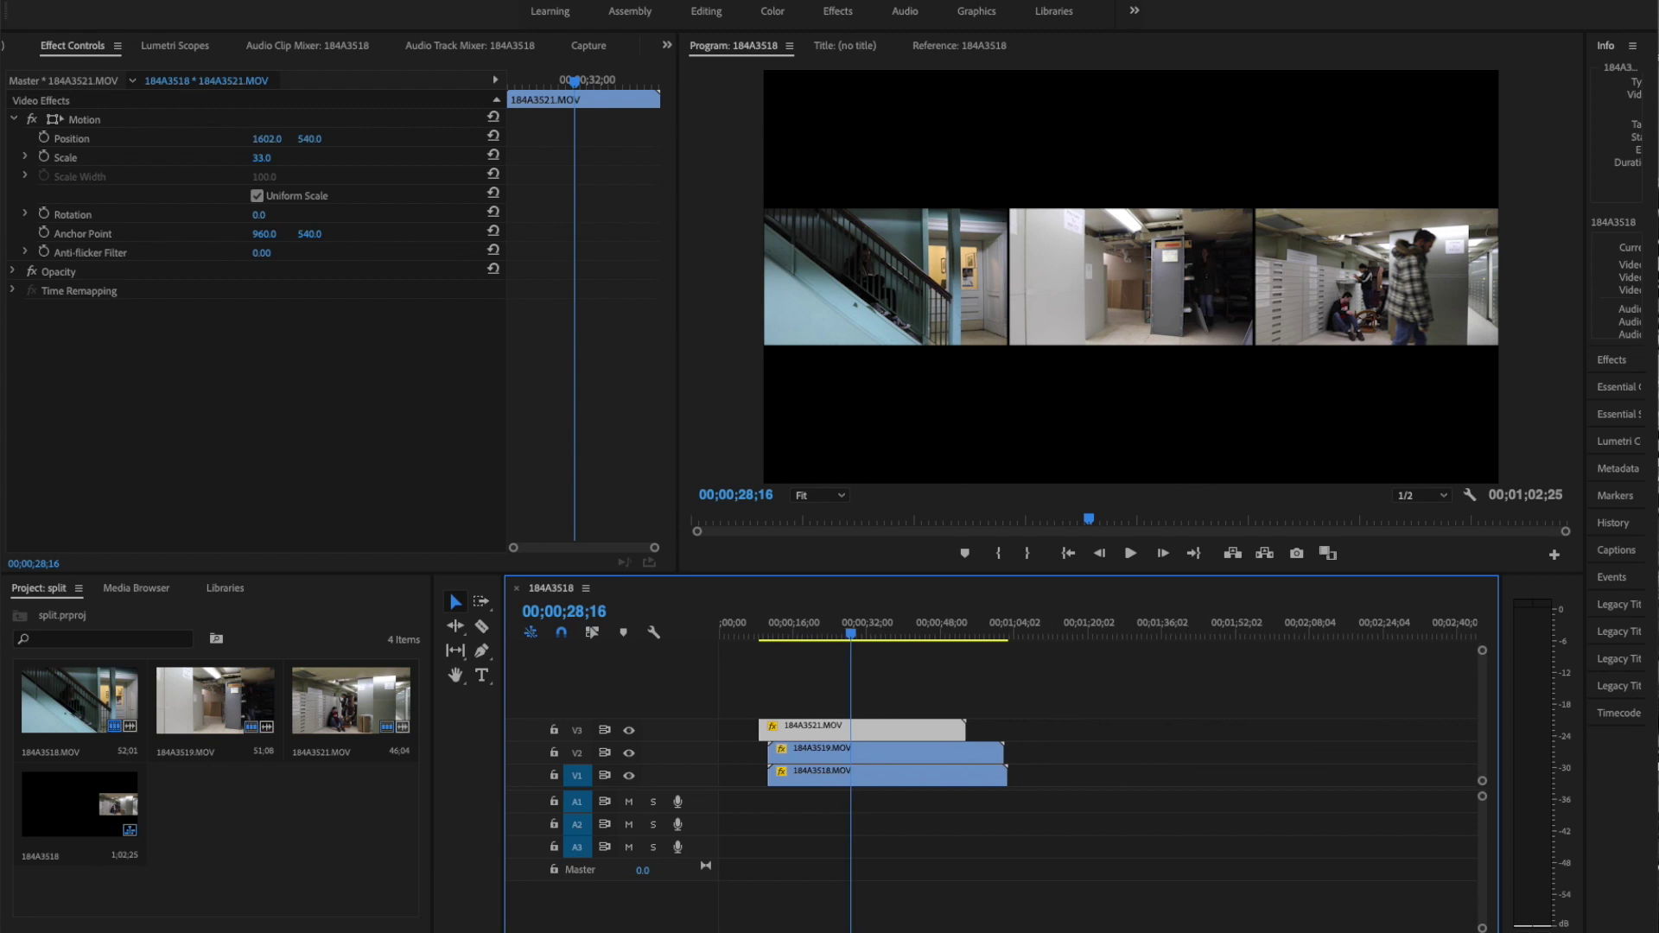
key(equal)
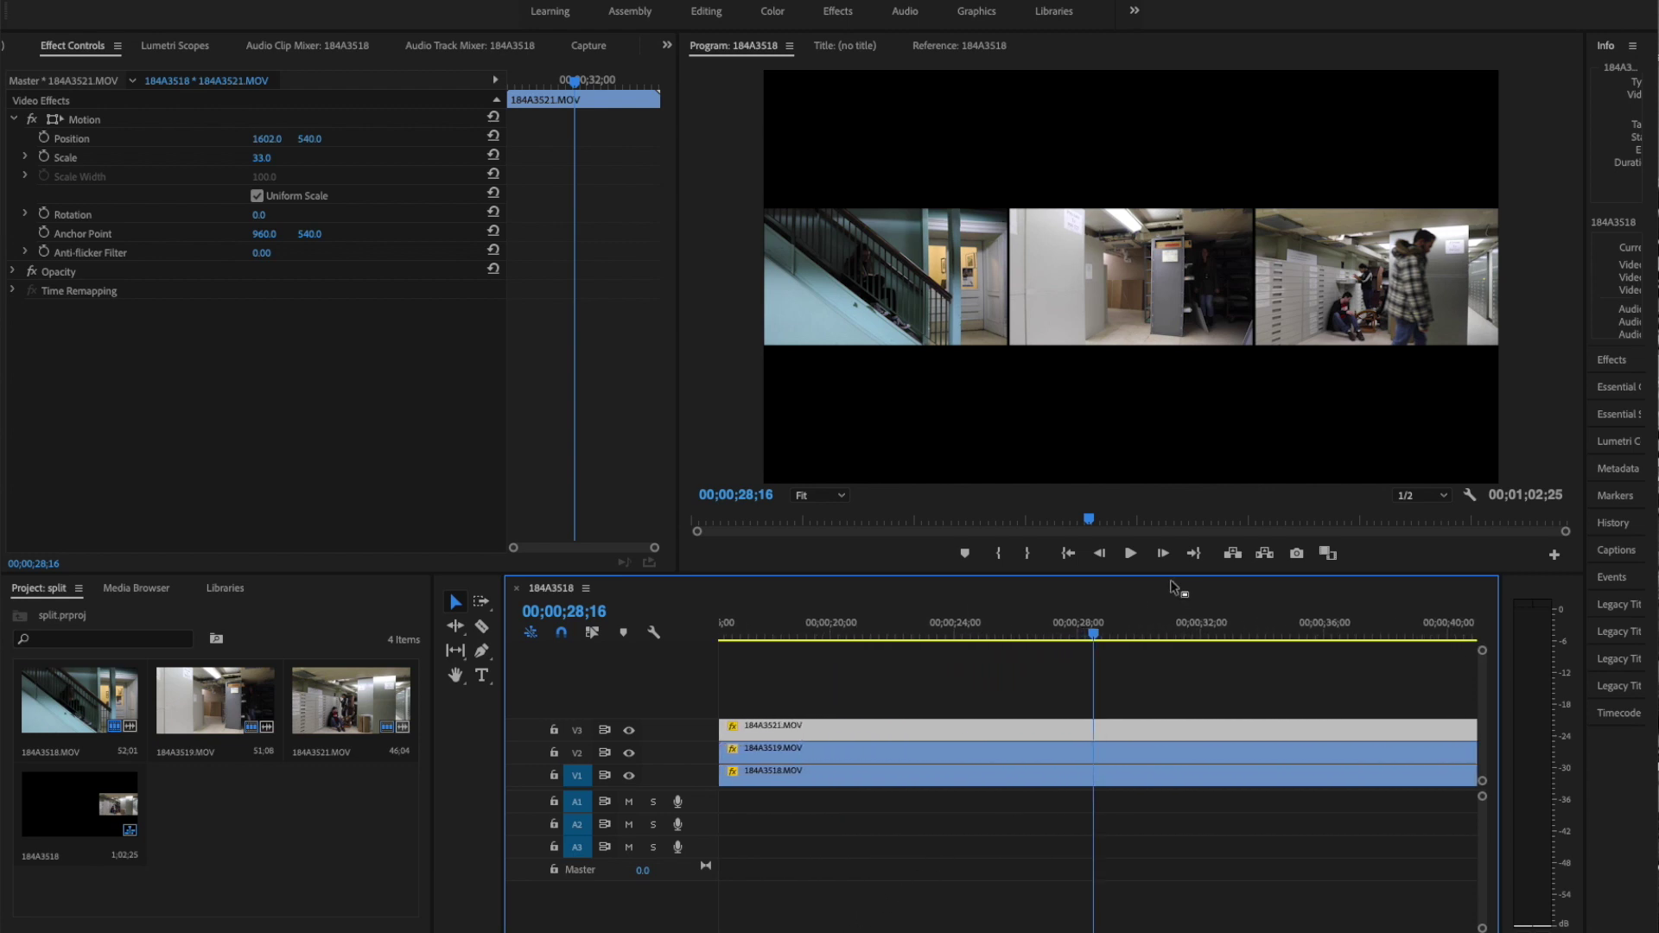
drag(1093, 641, 1082, 648)
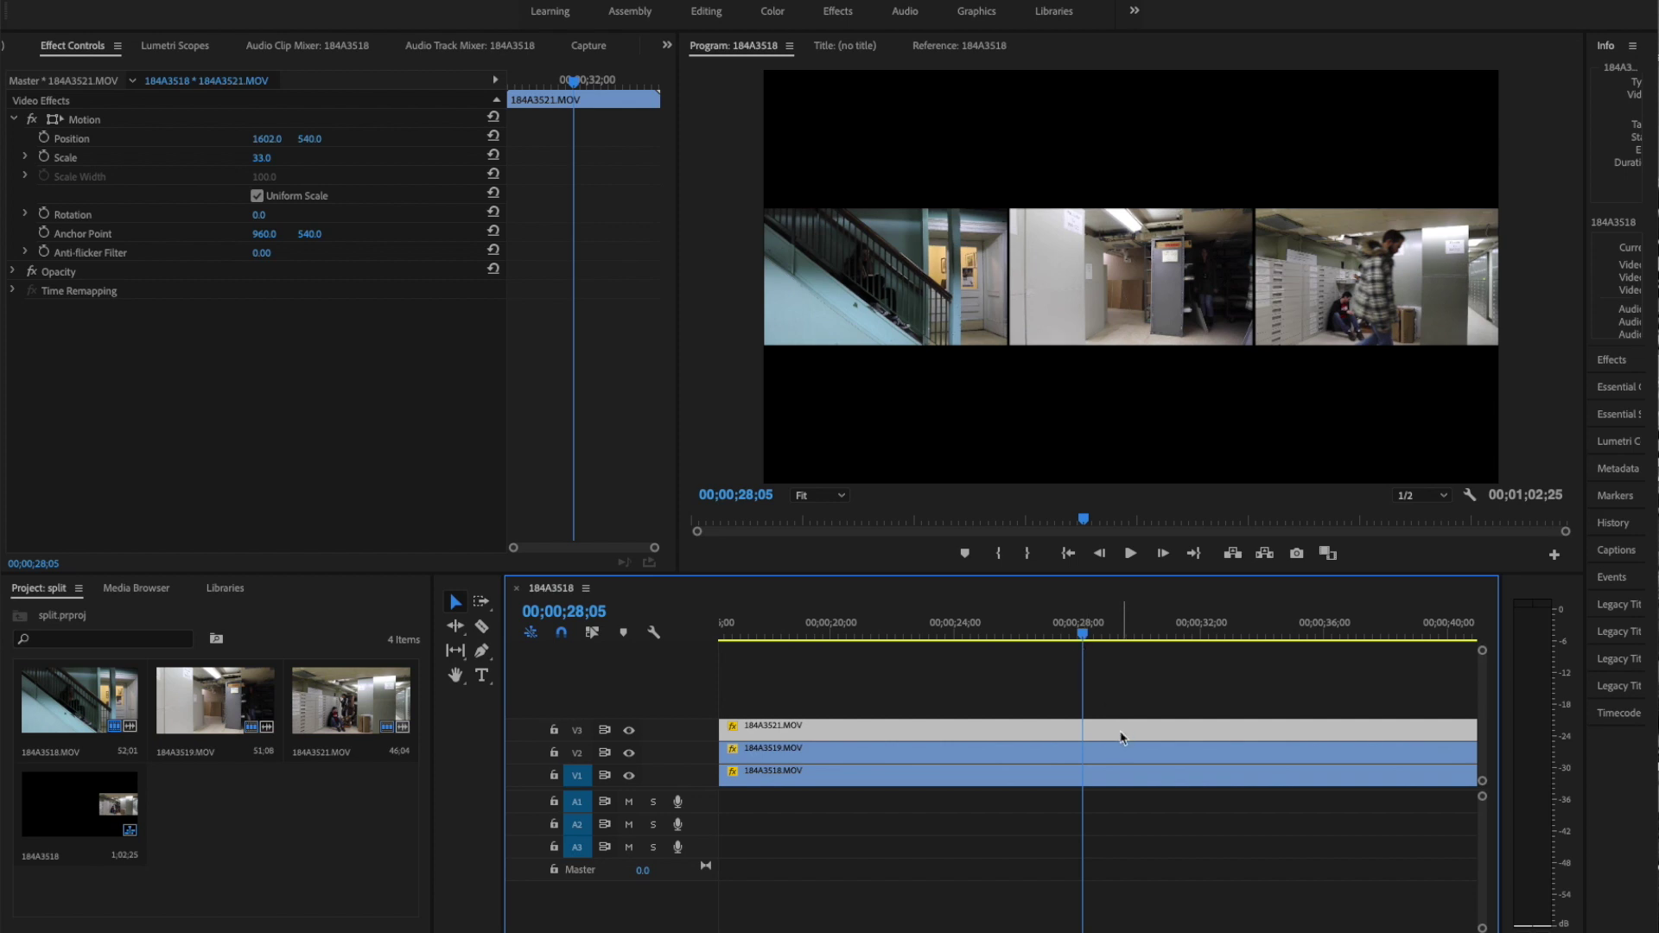
drag(1117, 736, 1146, 734)
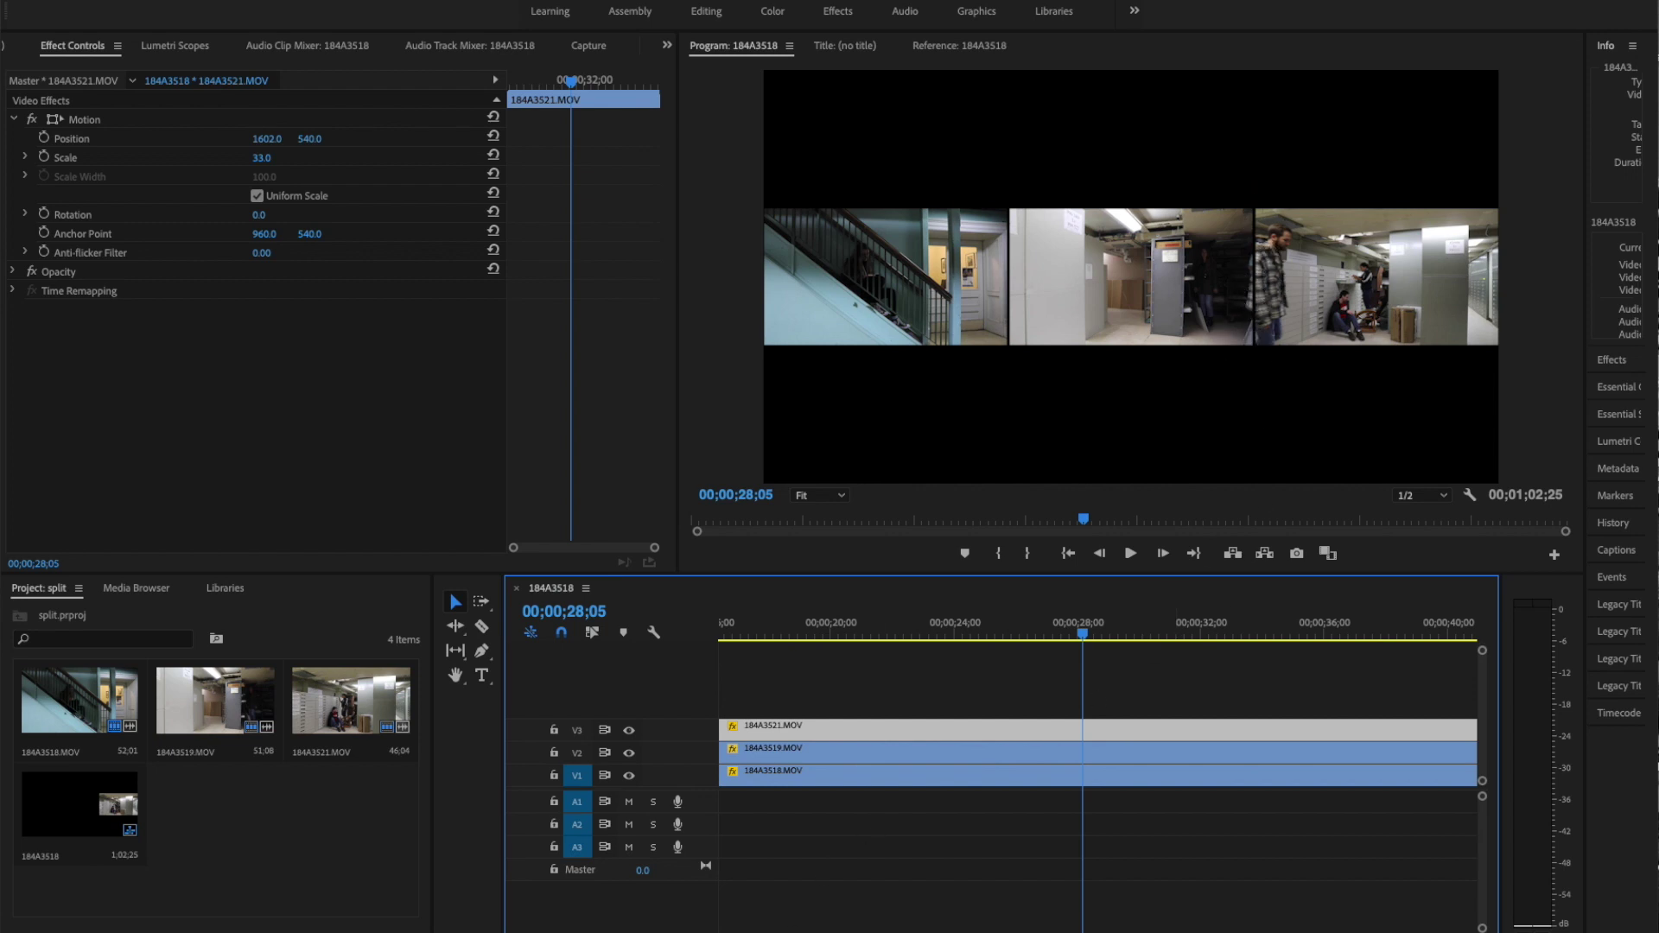
scroll(1098, 752, left, 5)
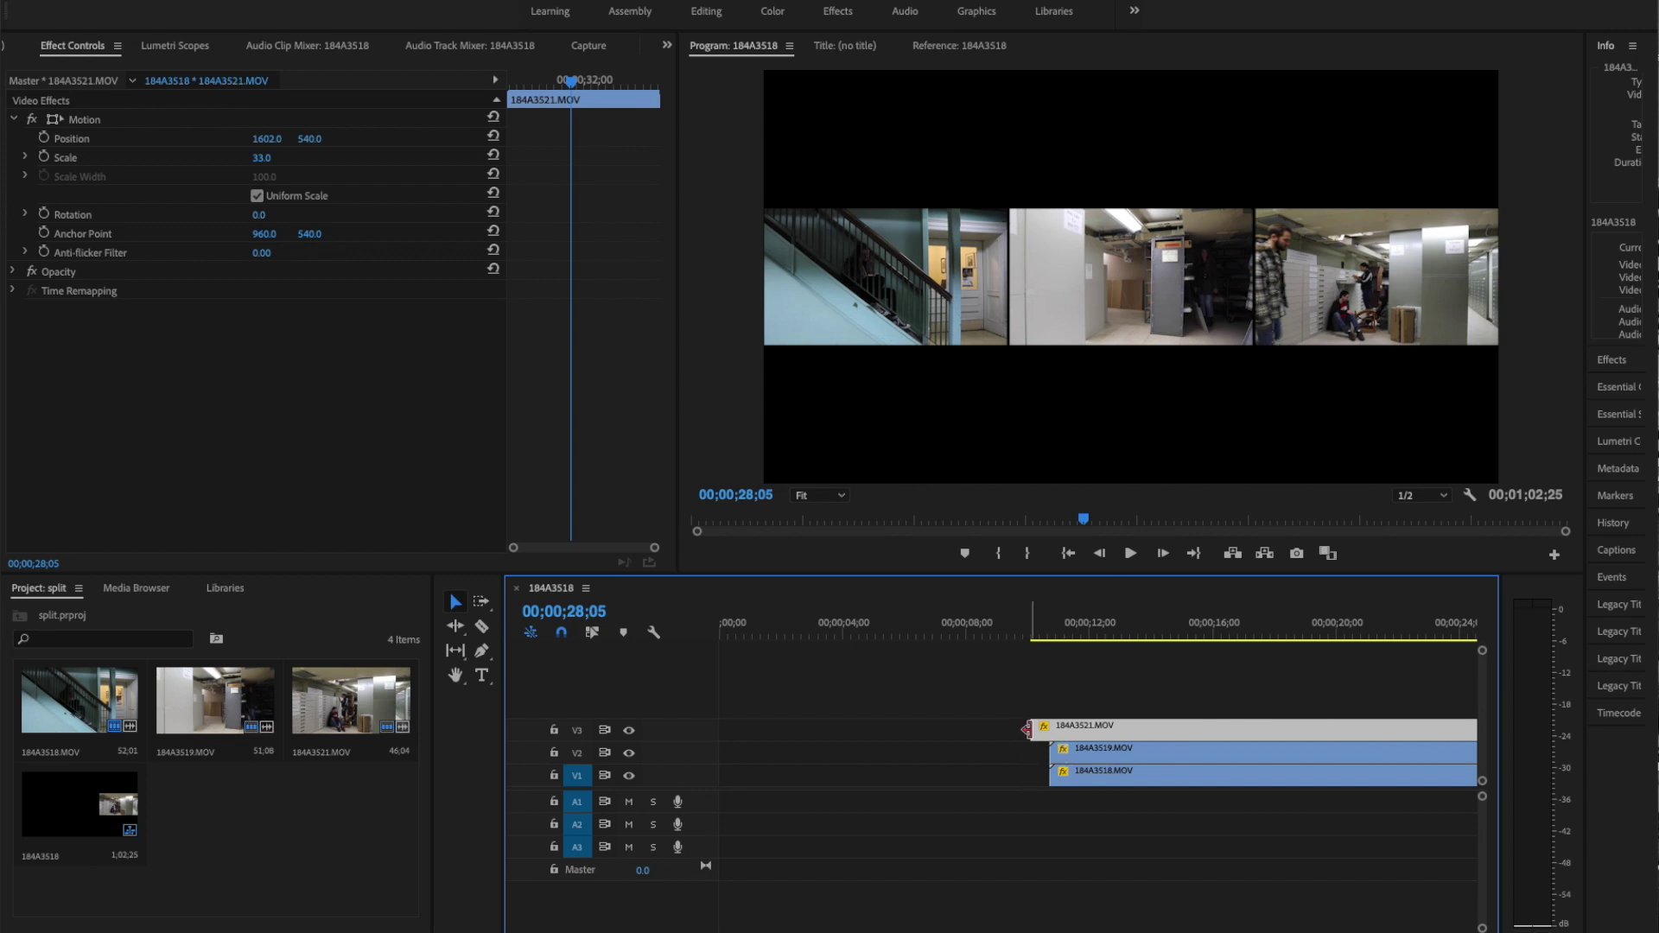
Step: Trim 19 frames from 184A3521.MOV's head and move all three clips to 00;00;00;00
drag(1034, 730, 1050, 730)
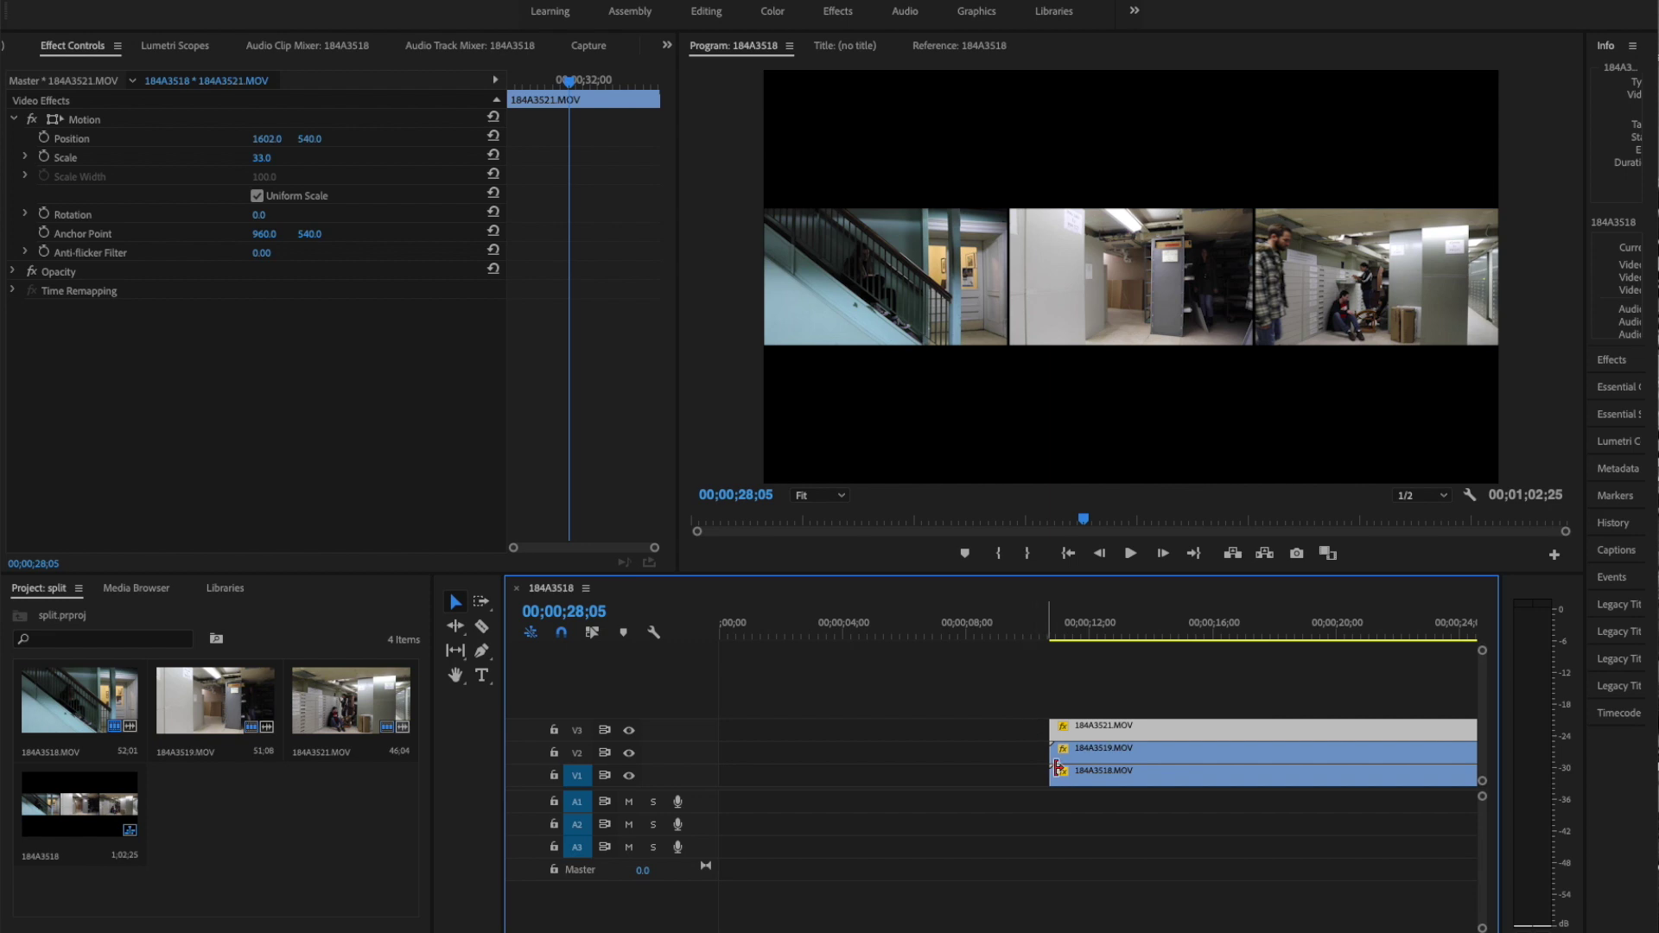
drag(1103, 733, 740, 727)
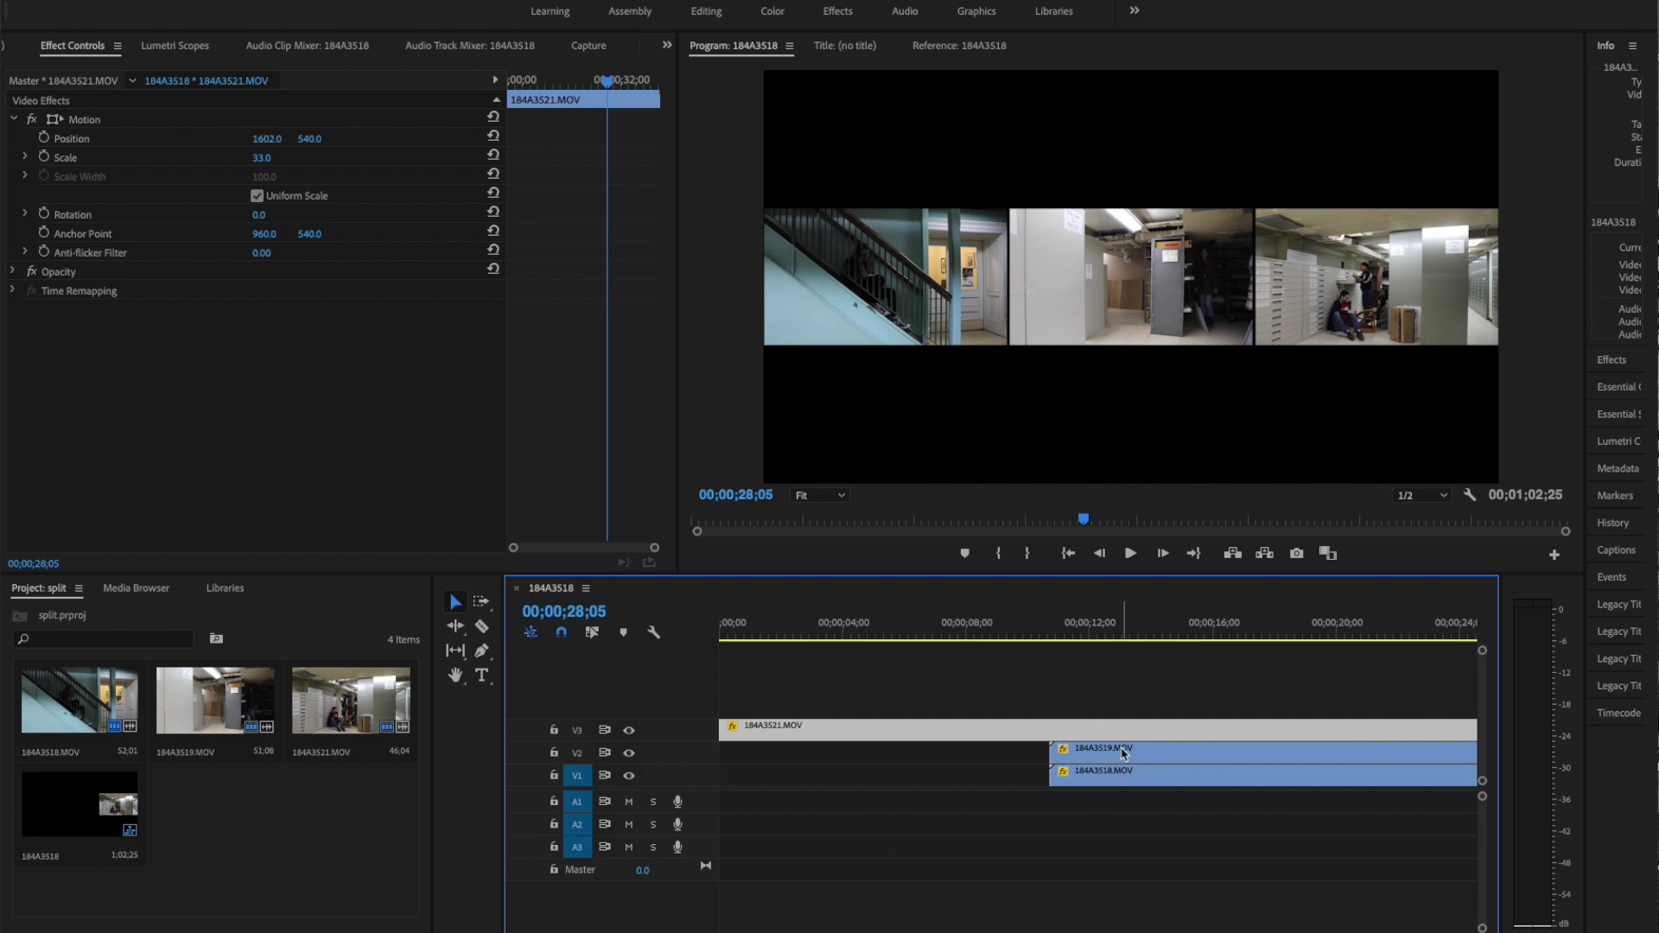
drag(1123, 753, 793, 747)
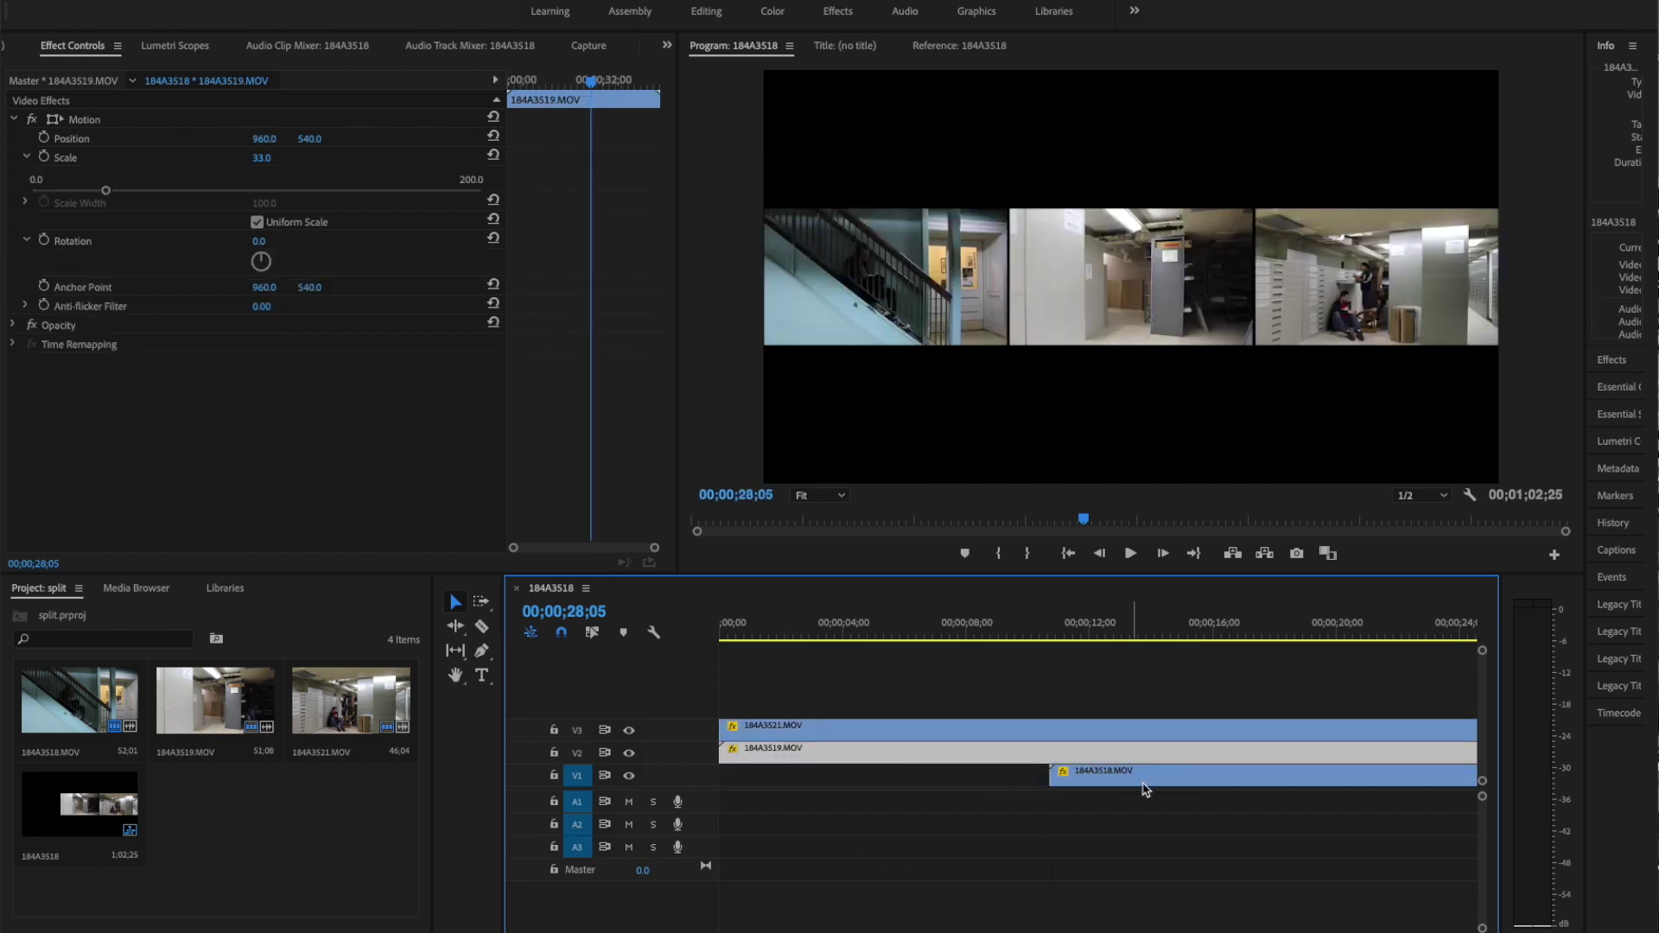
drag(1146, 789, 809, 792)
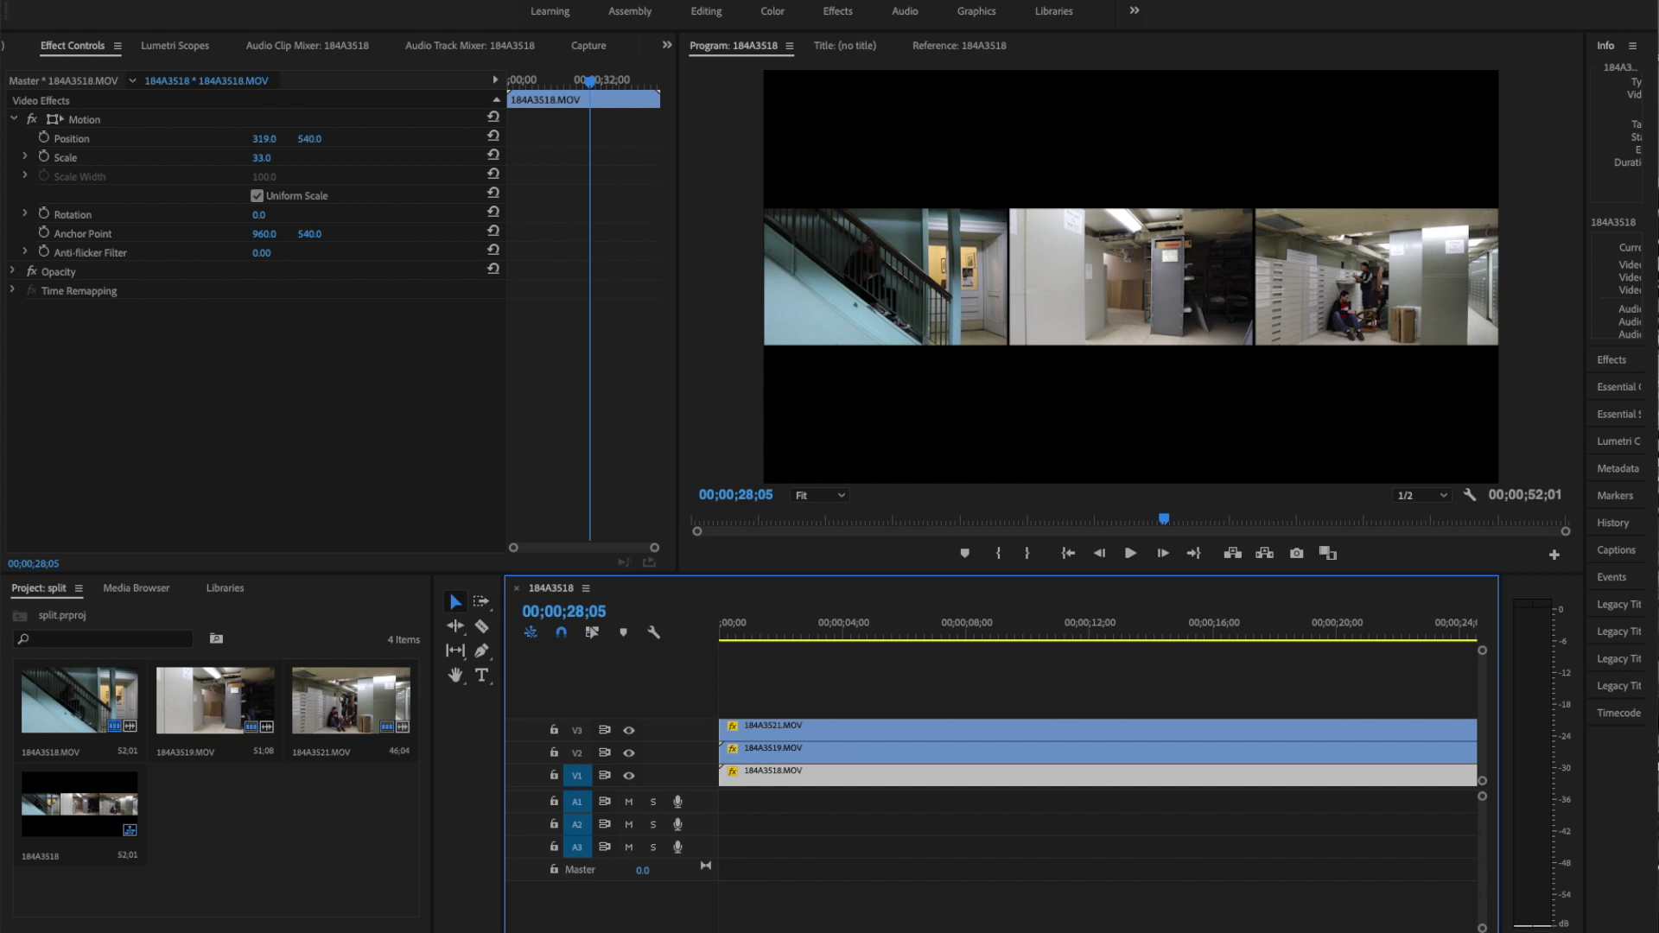
scroll(1097, 752, down, 10)
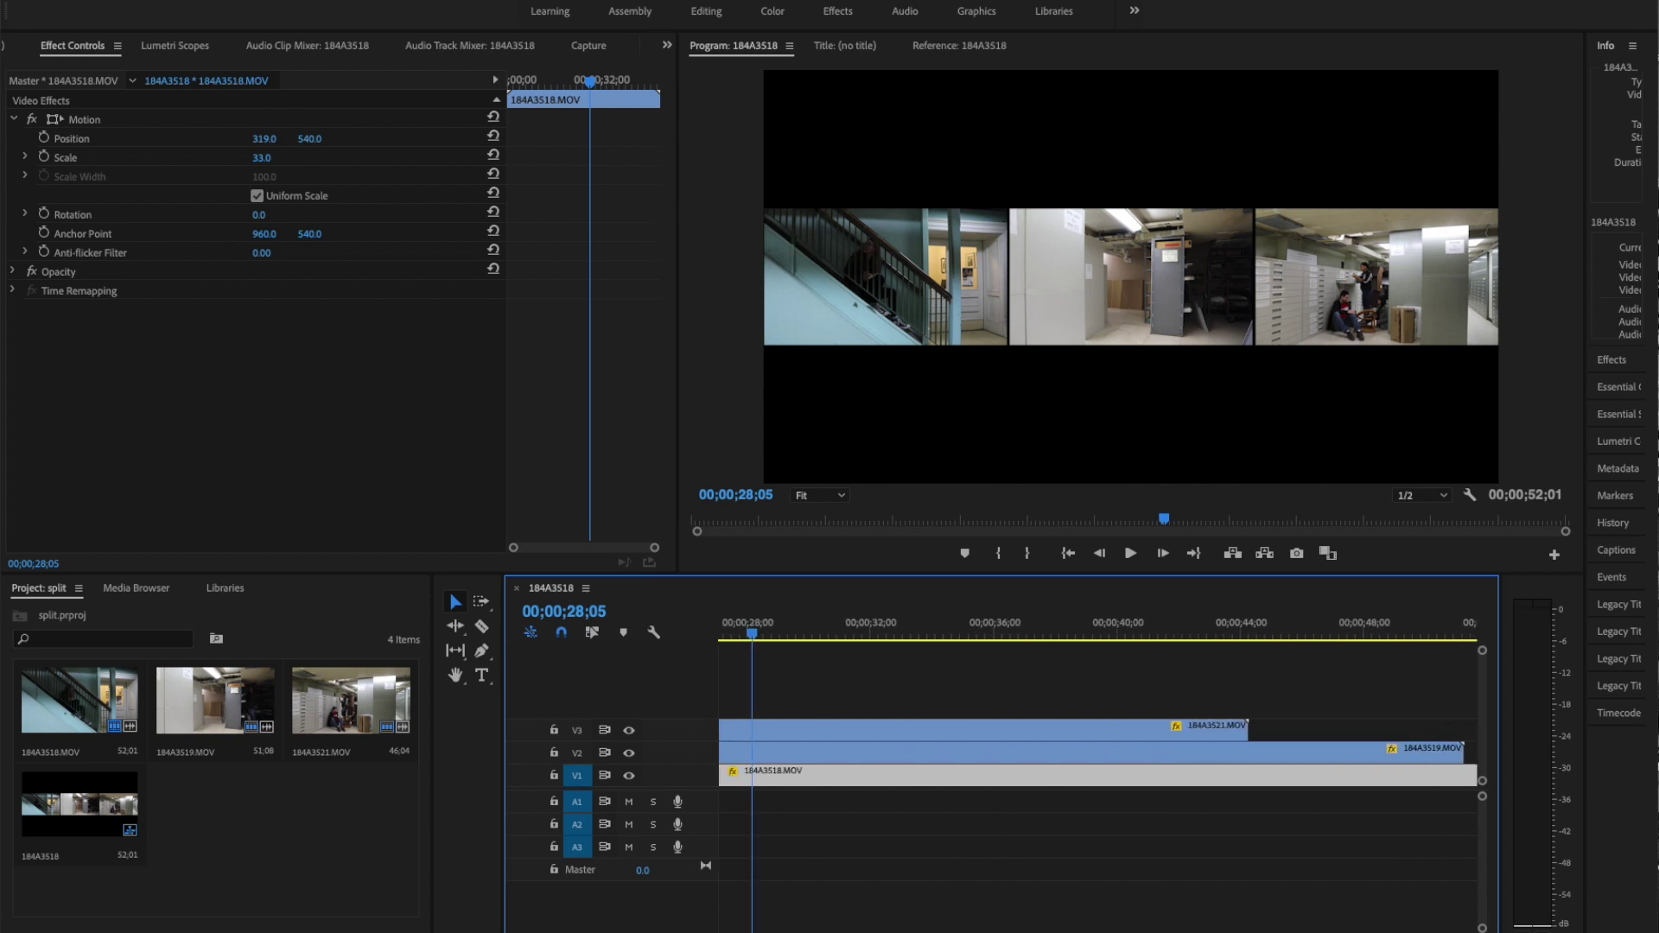
scroll(1098, 752, down, 2)
scroll(1098, 752, up, 1)
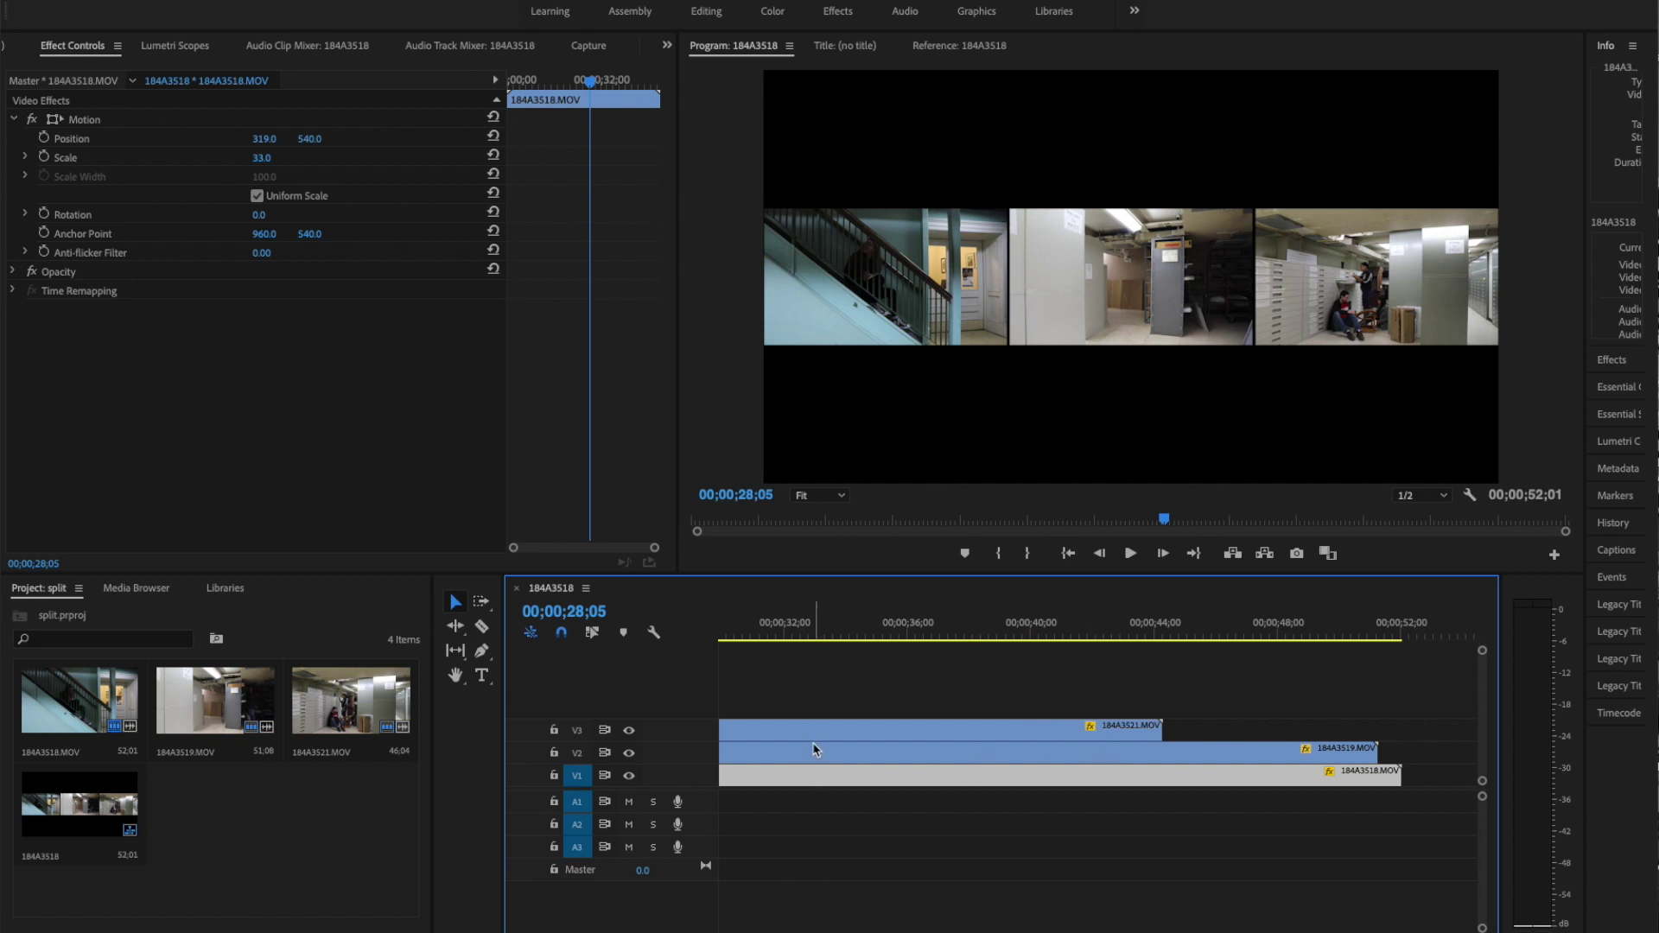
scroll(1097, 752, up, 11)
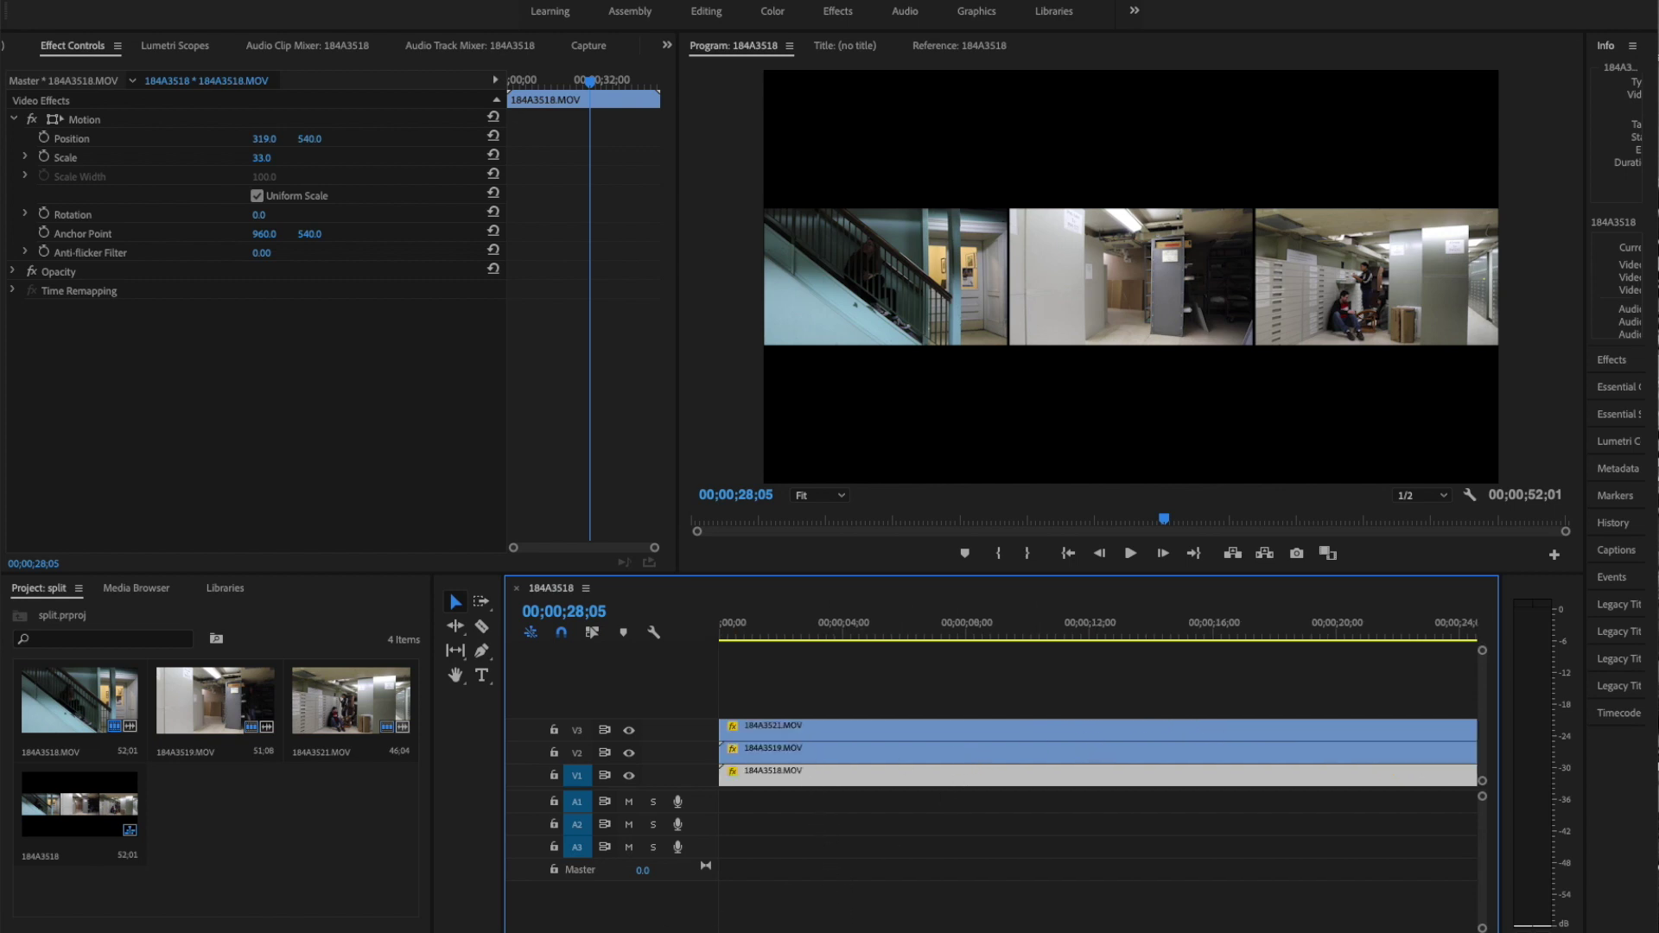
key(space)
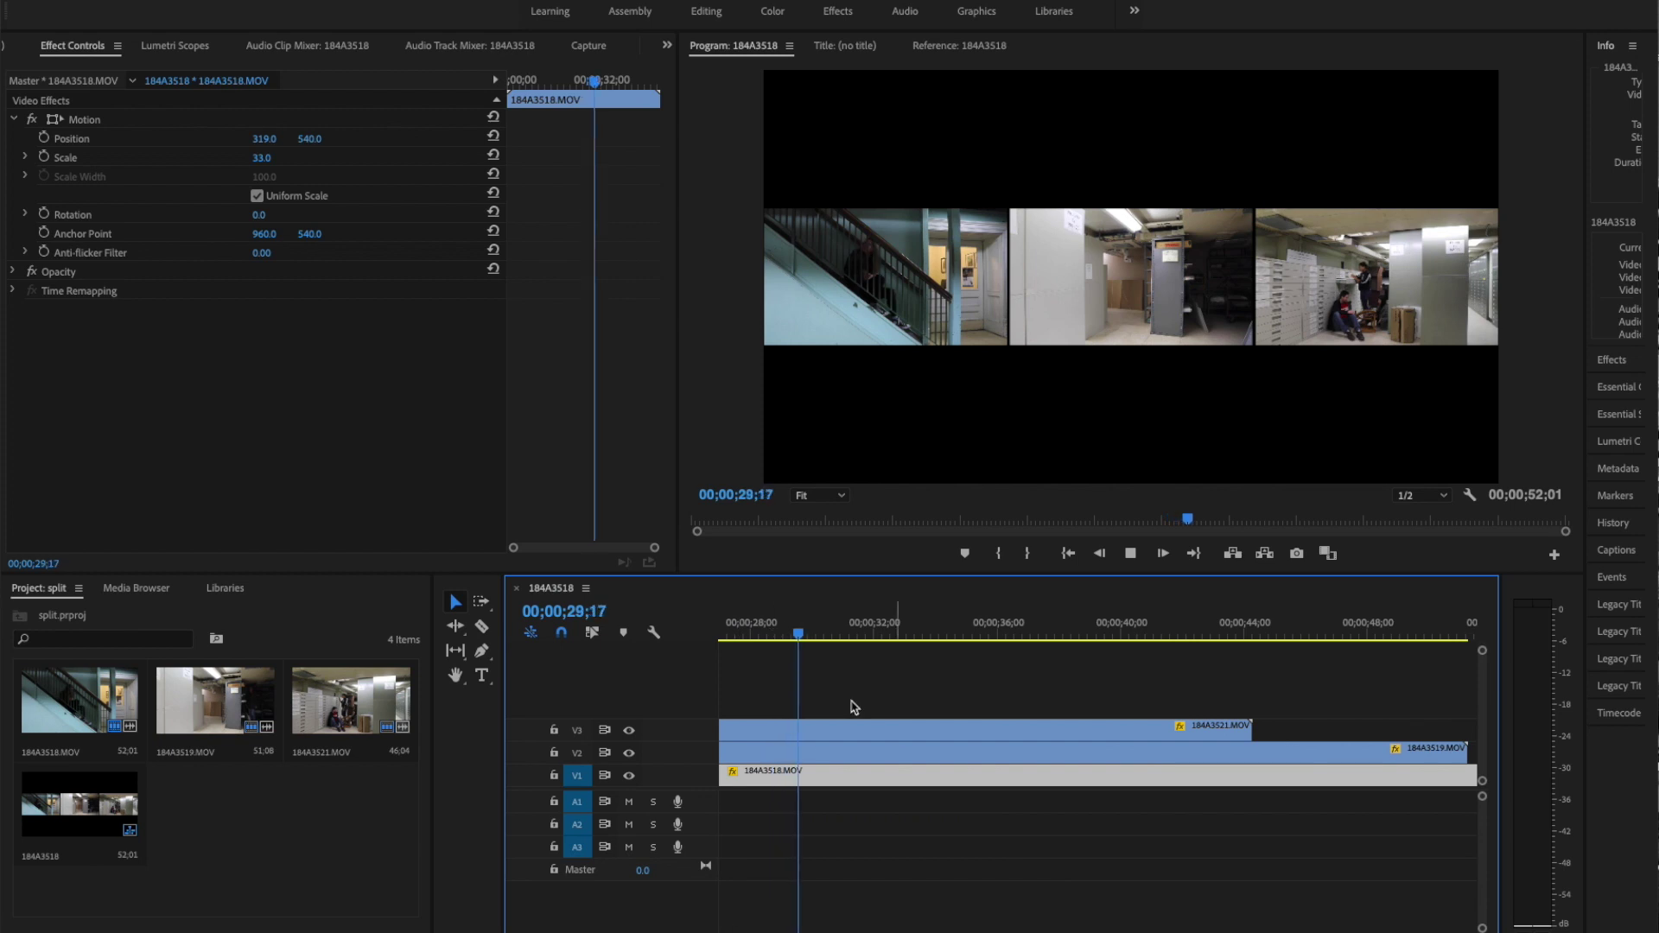
drag(825, 644, 1209, 638)
key(space)
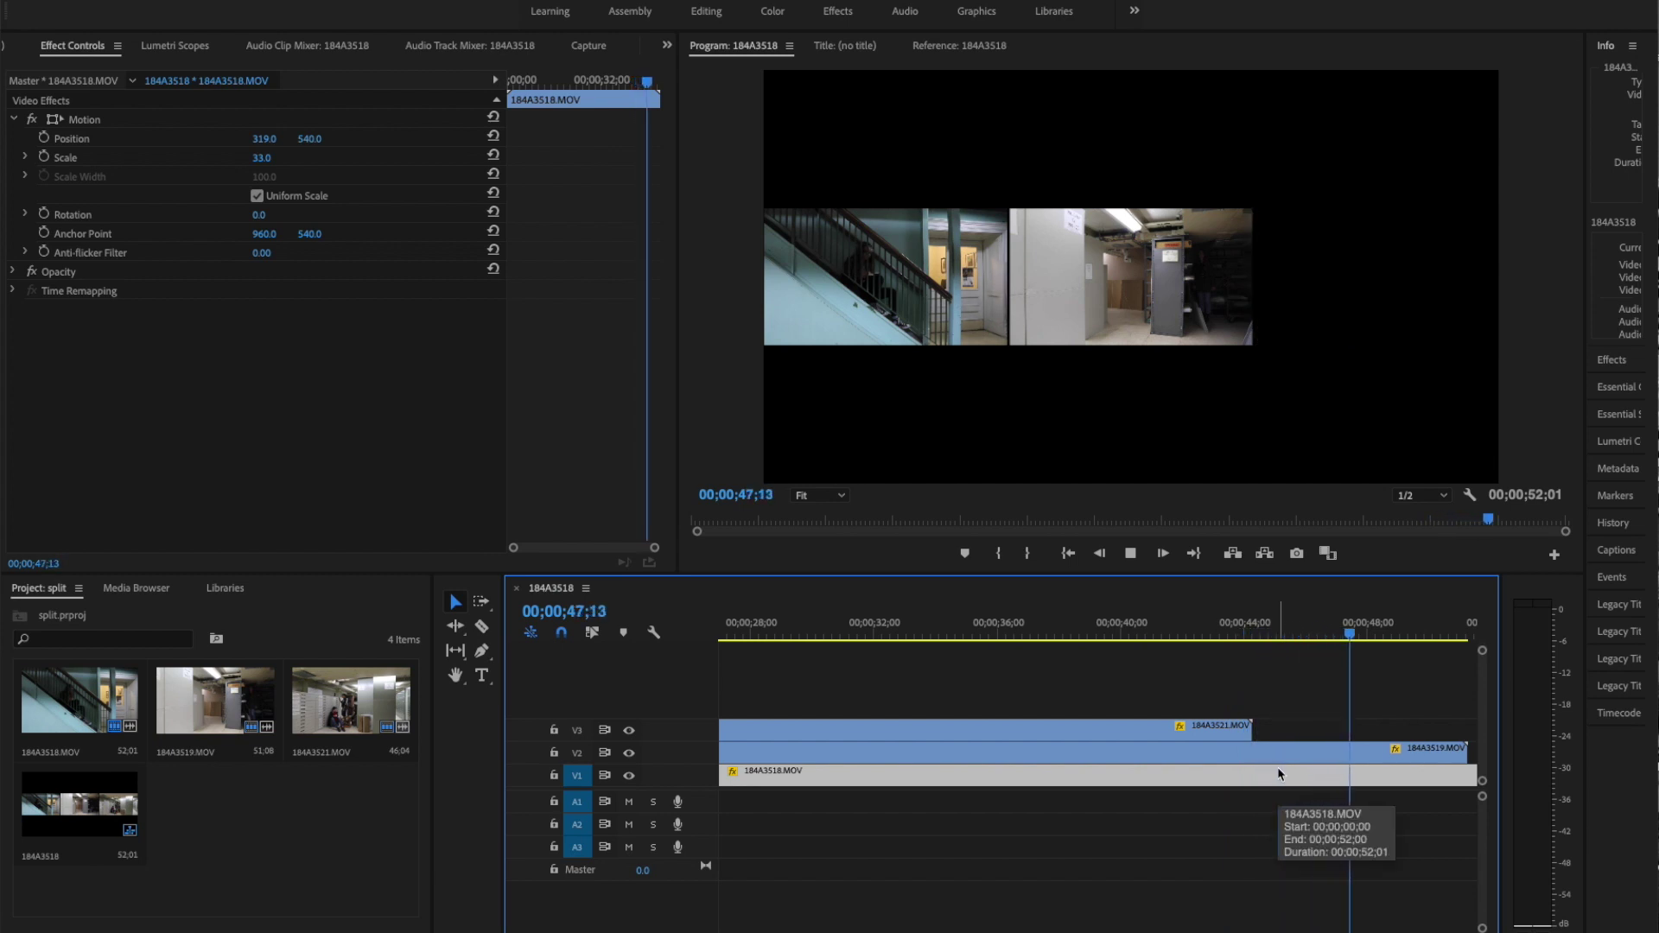
key(space)
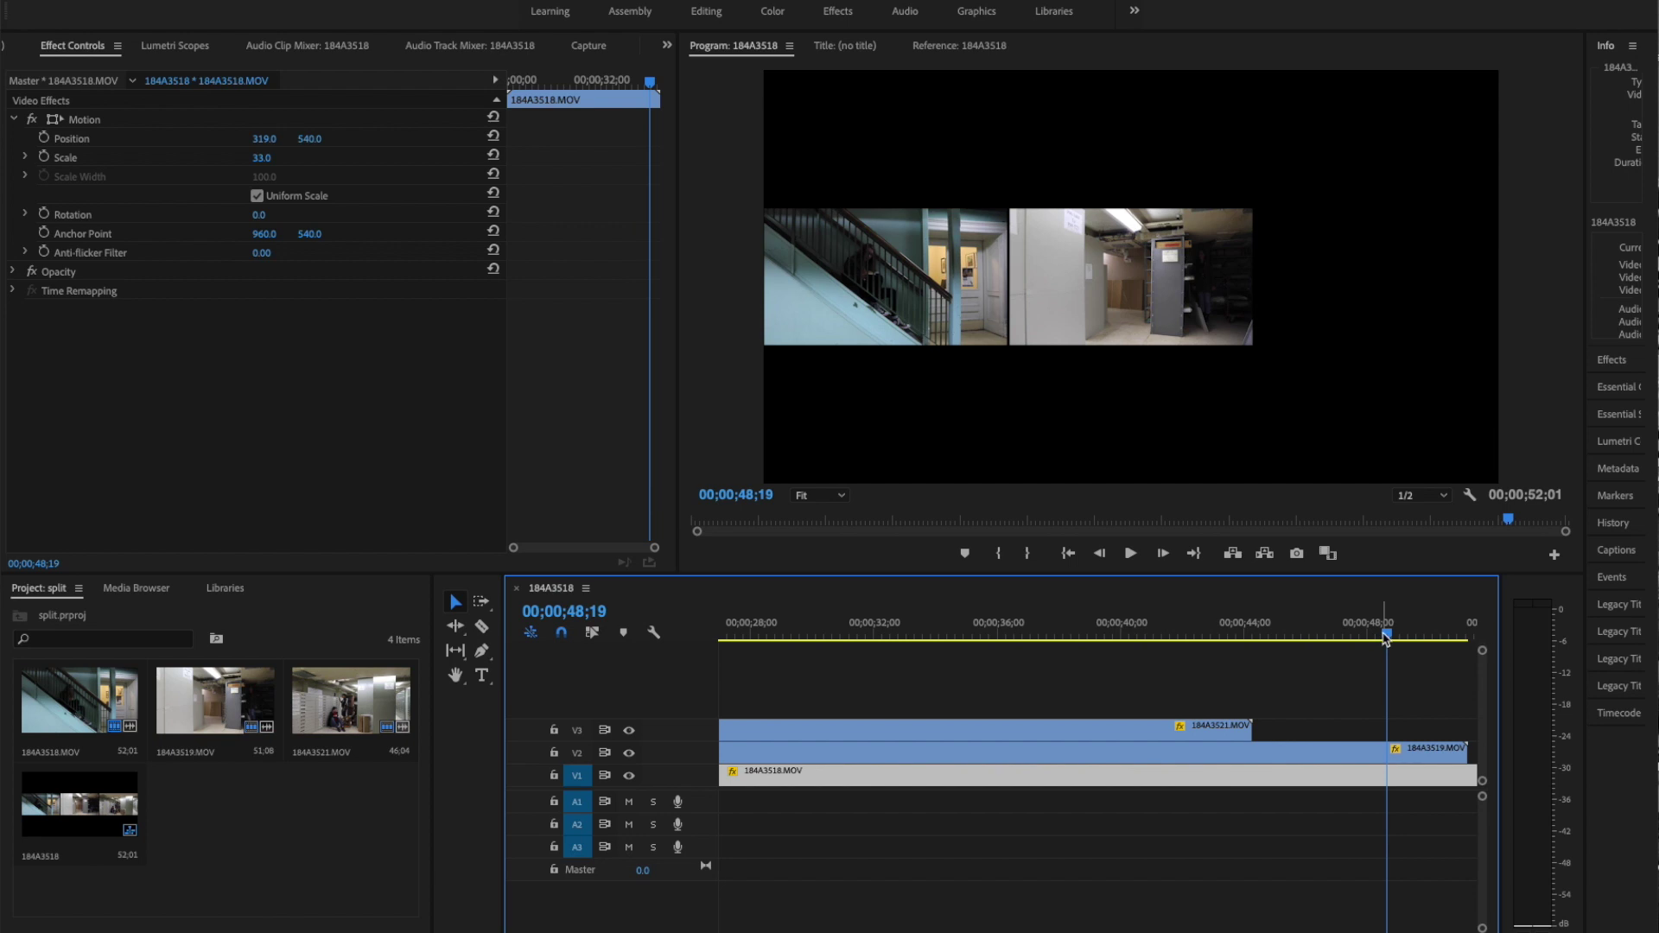
drag(1386, 637, 1248, 664)
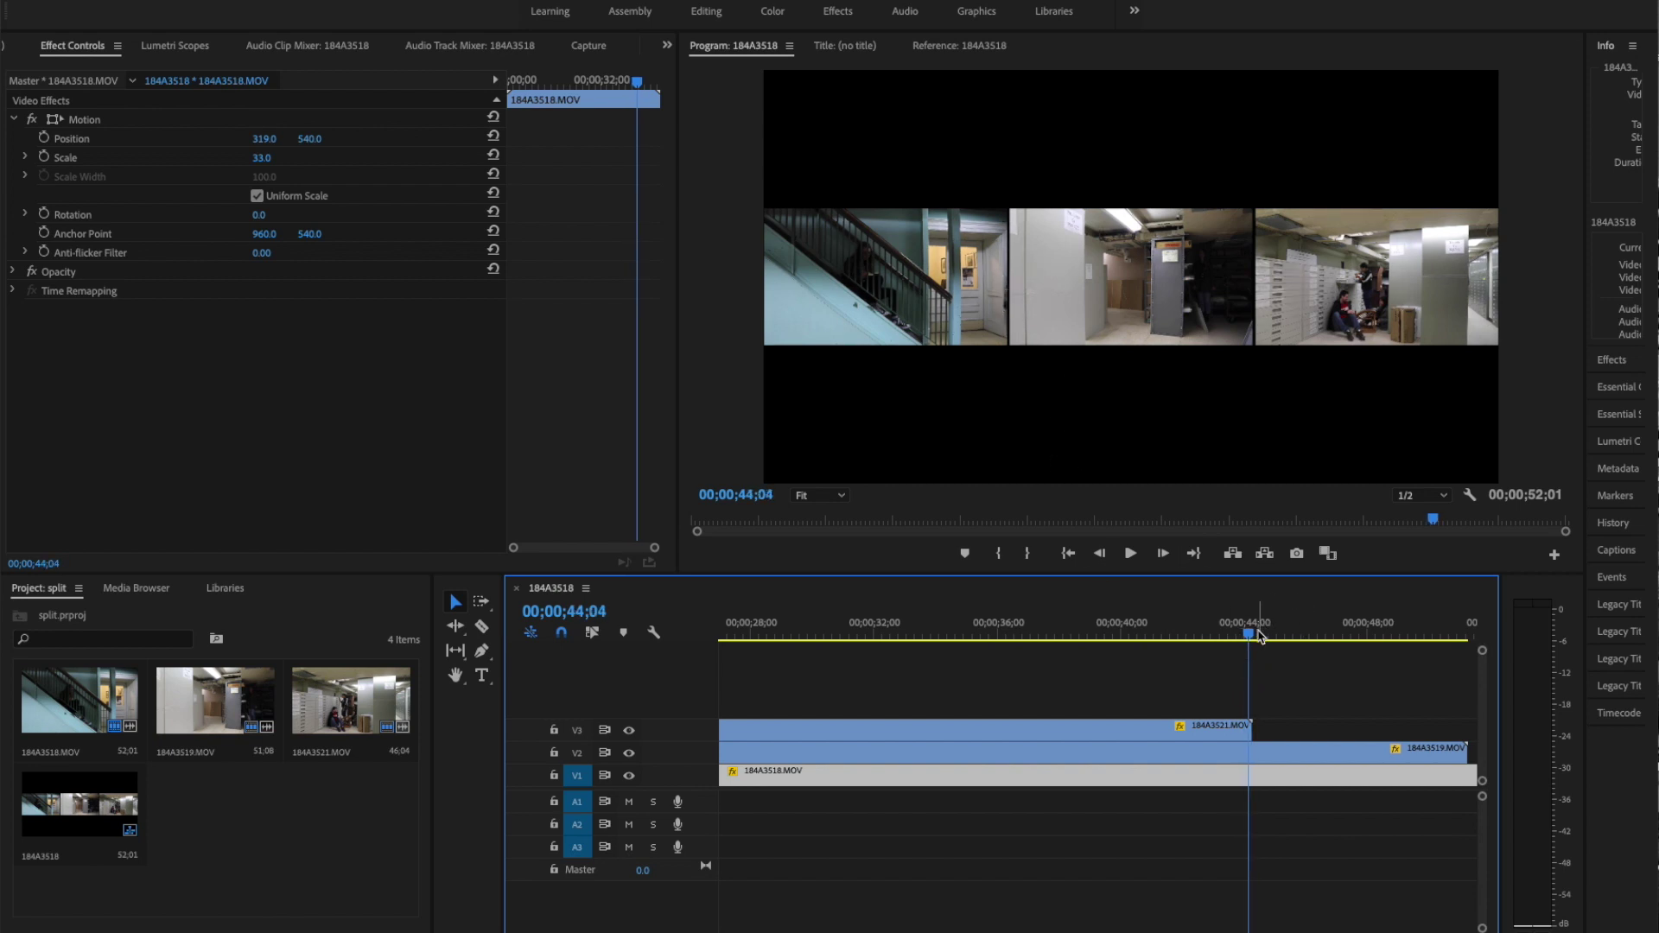
drag(1251, 636, 1241, 643)
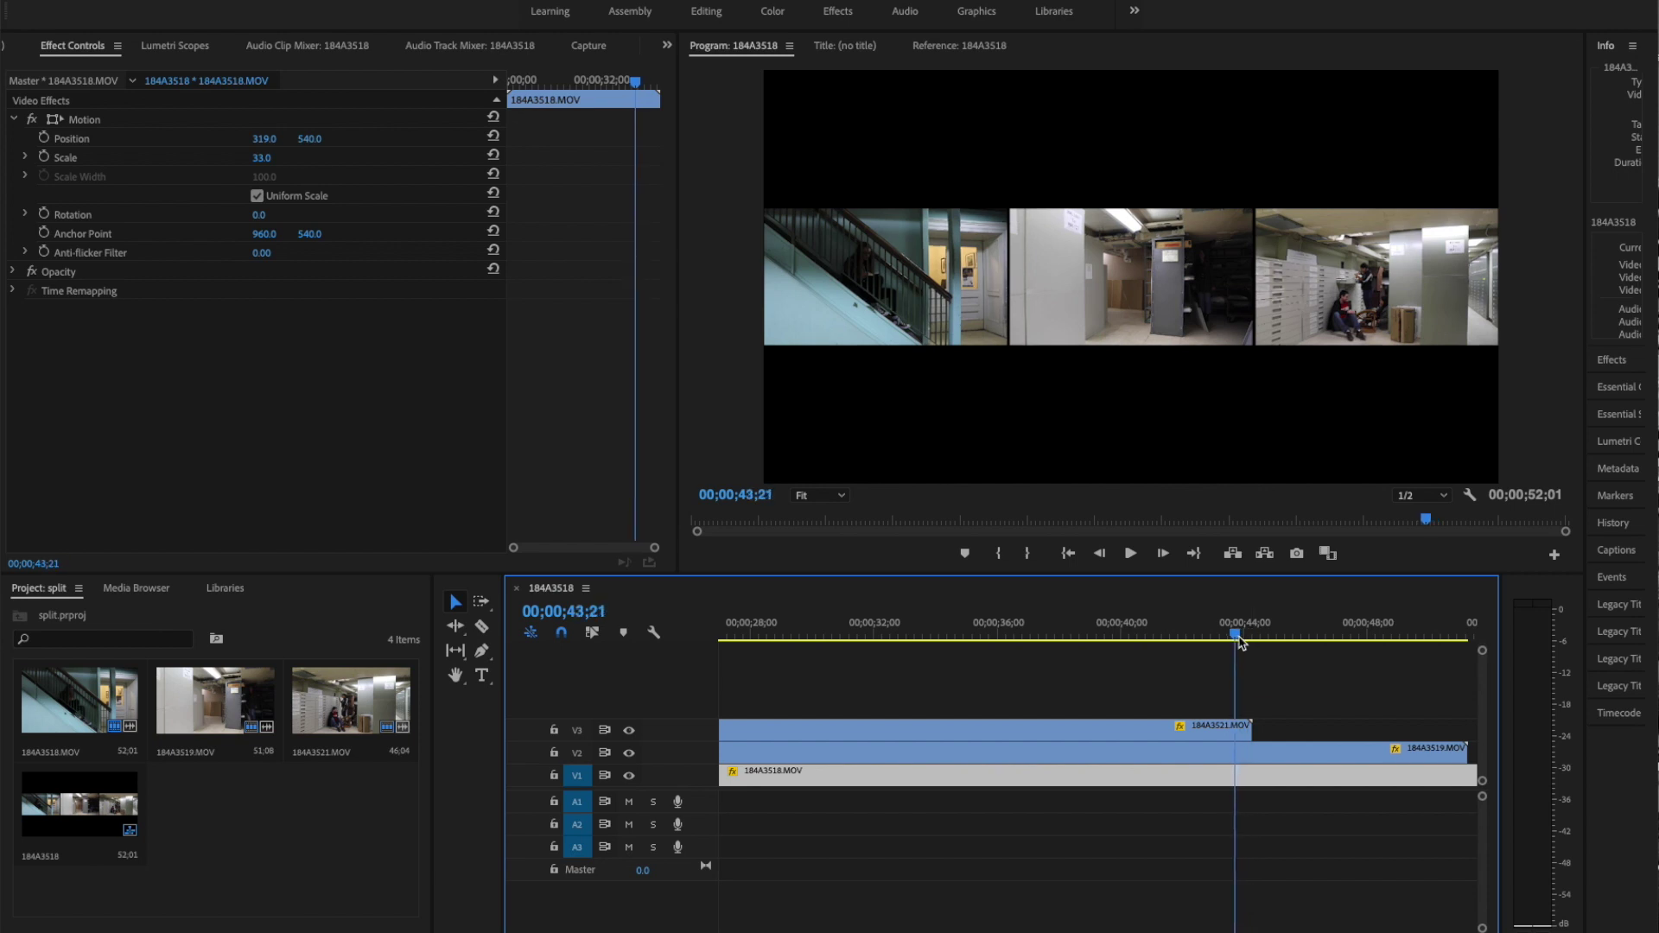
drag(1241, 643, 783, 657)
key(space)
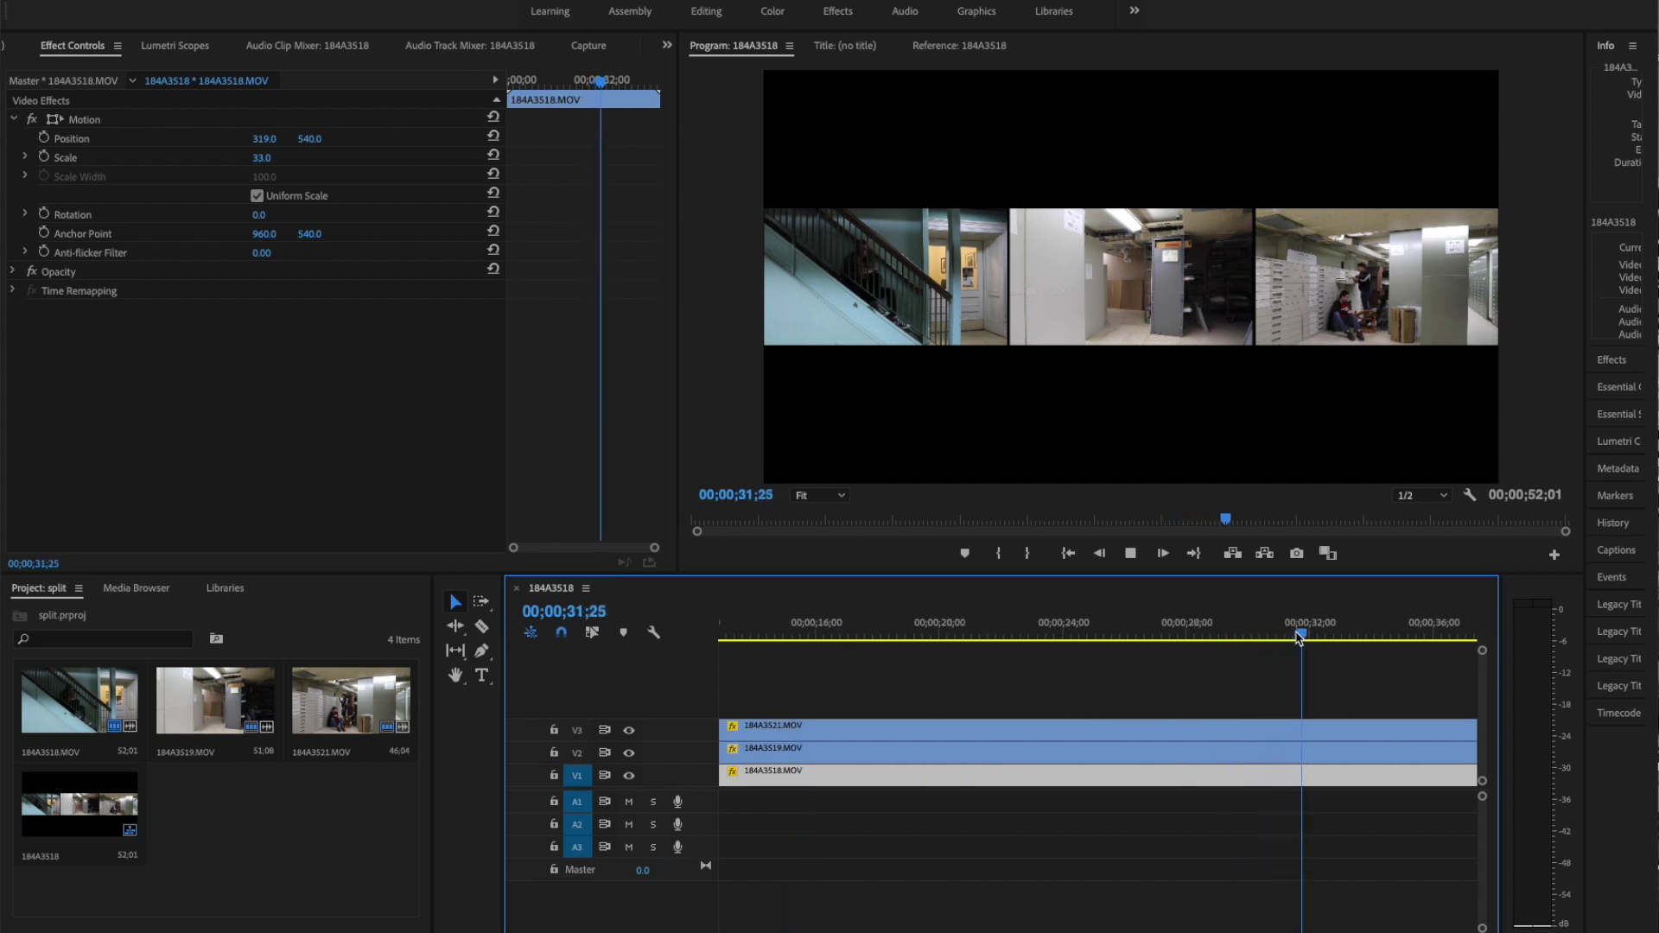
Step: Play from about 17 seconds, stop near 42 seconds and step frames to 00;00;42;26
drag(1296, 646, 842, 702)
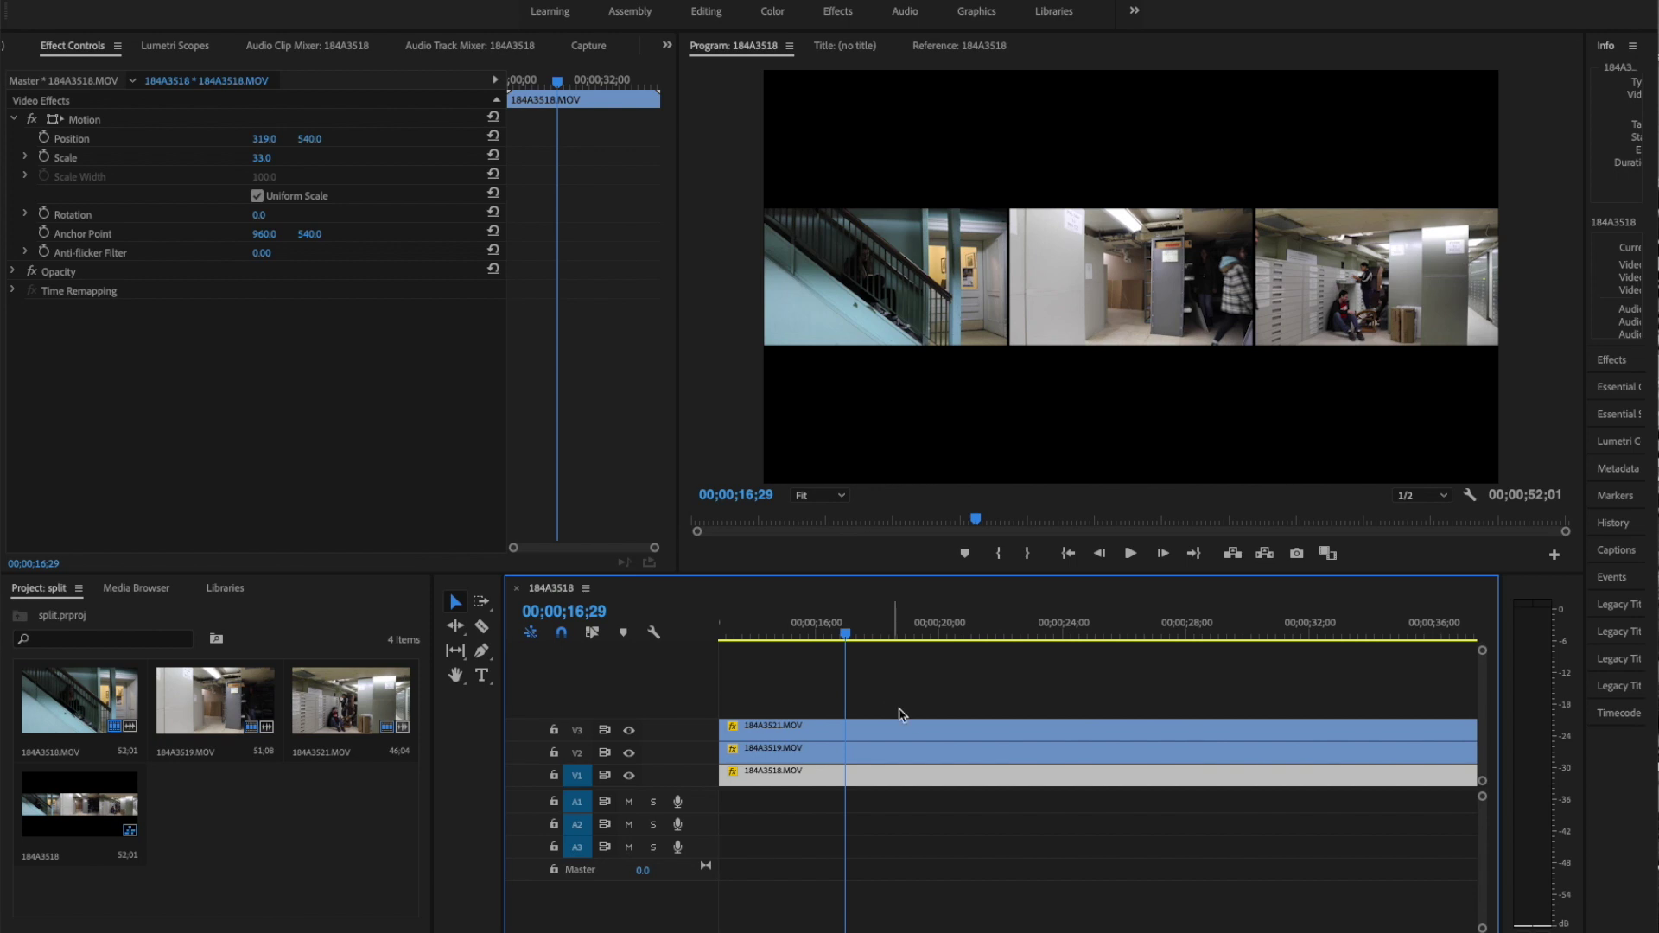
key(space)
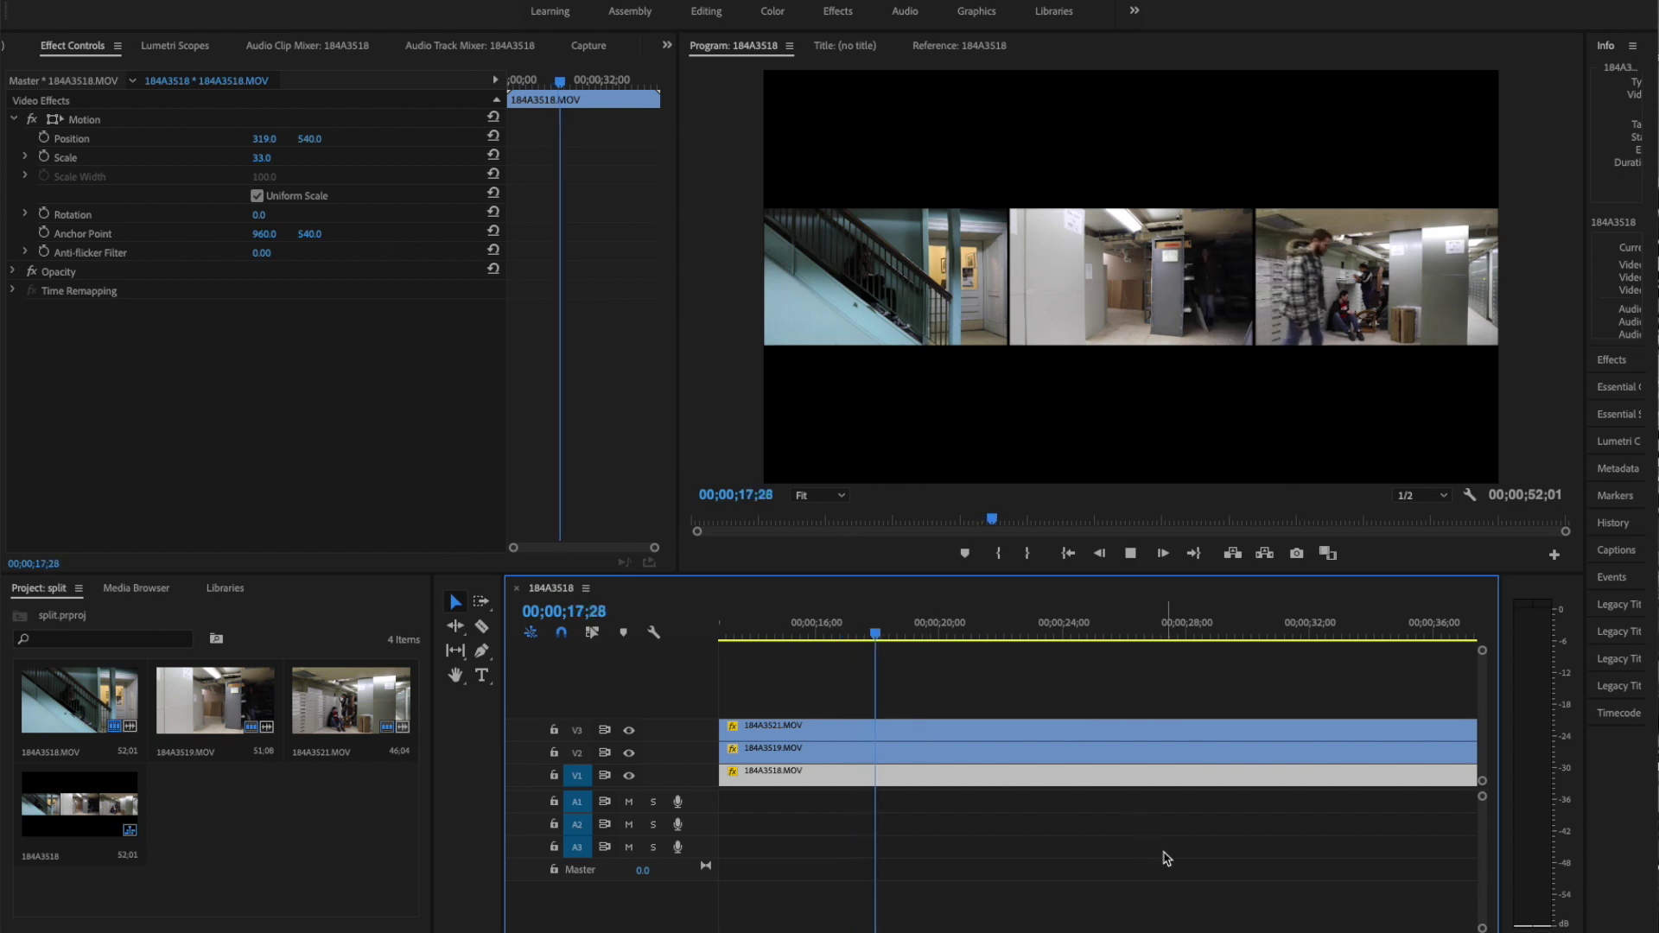
scroll(700, 917, up, 5)
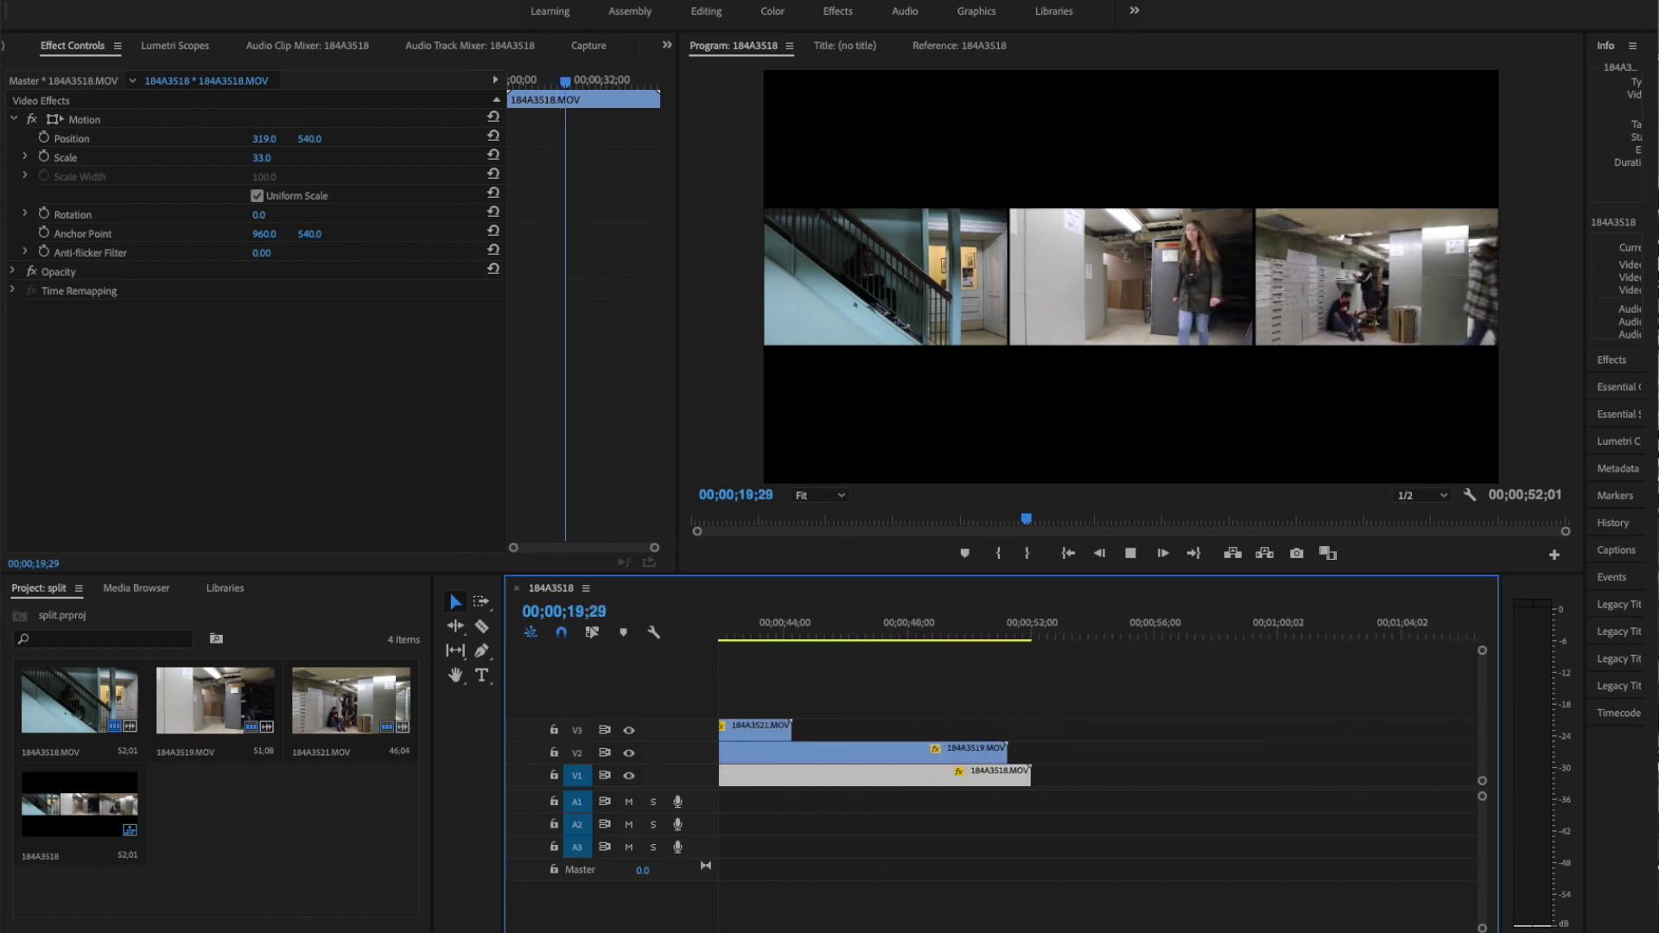
key(space)
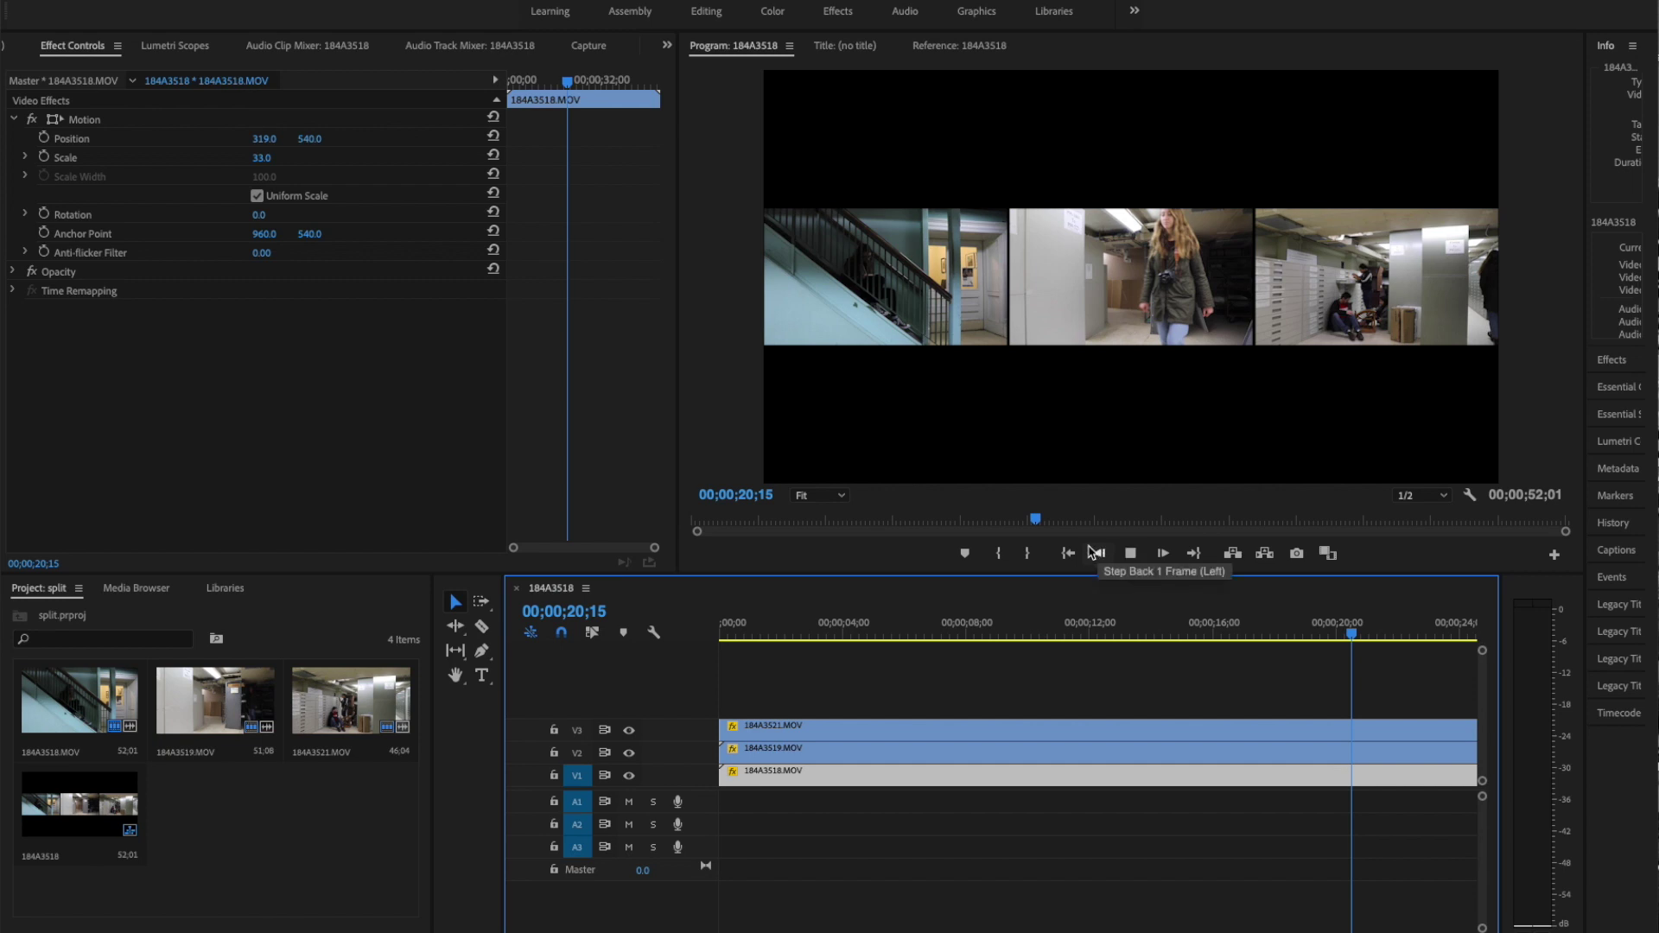
key(space)
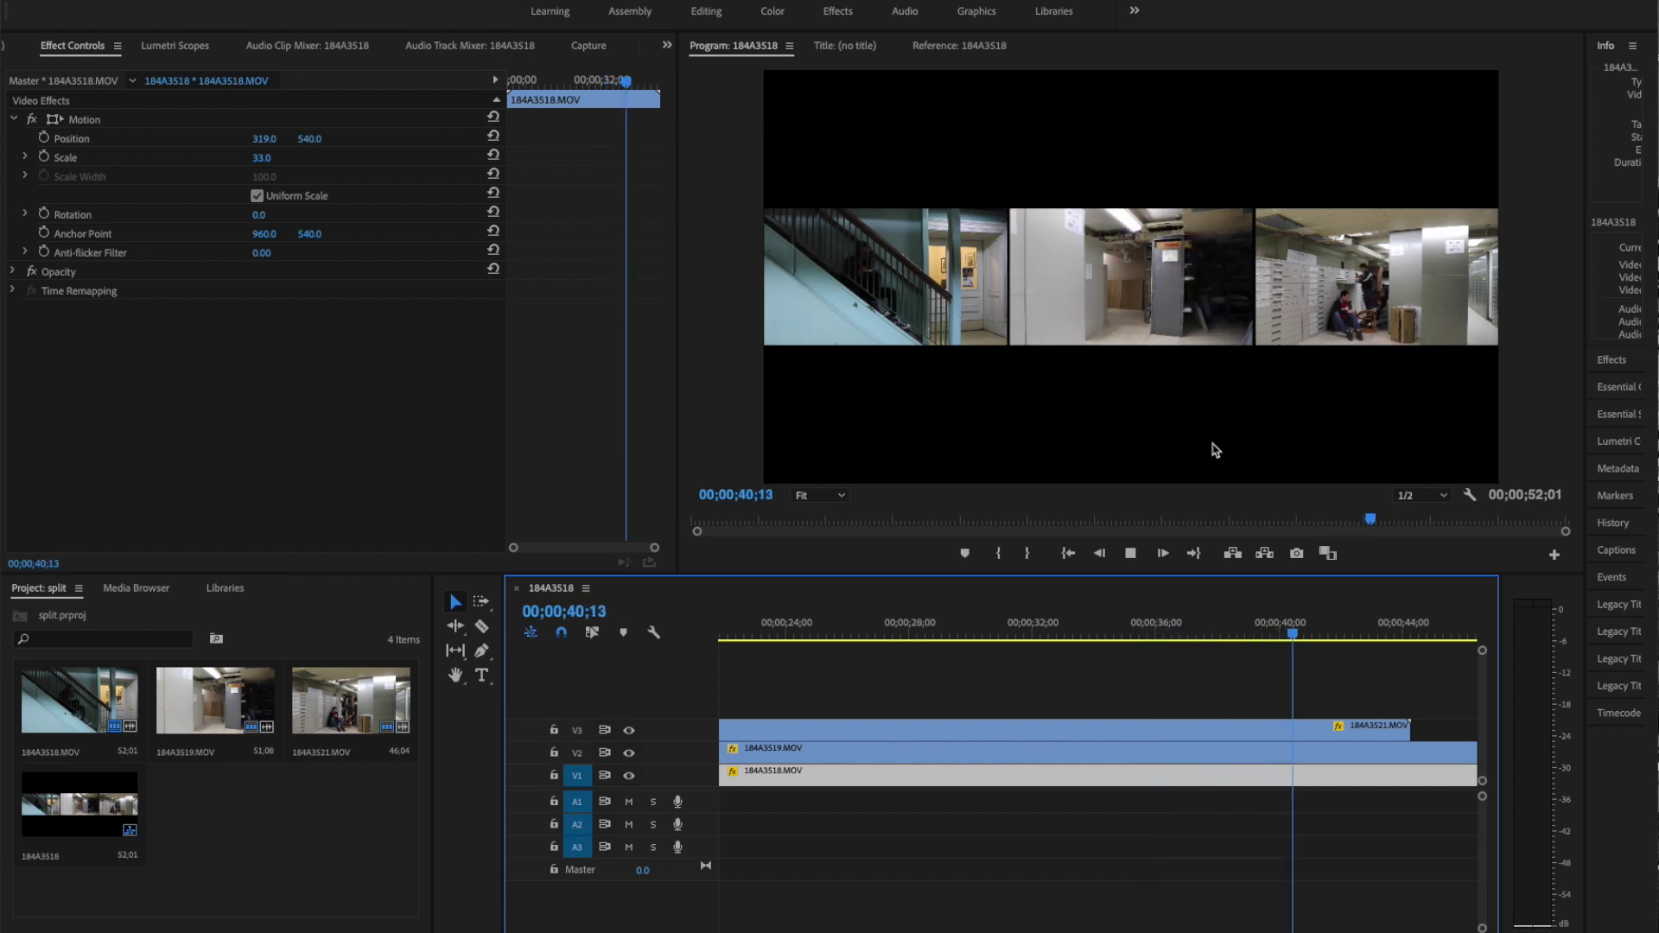
key(space)
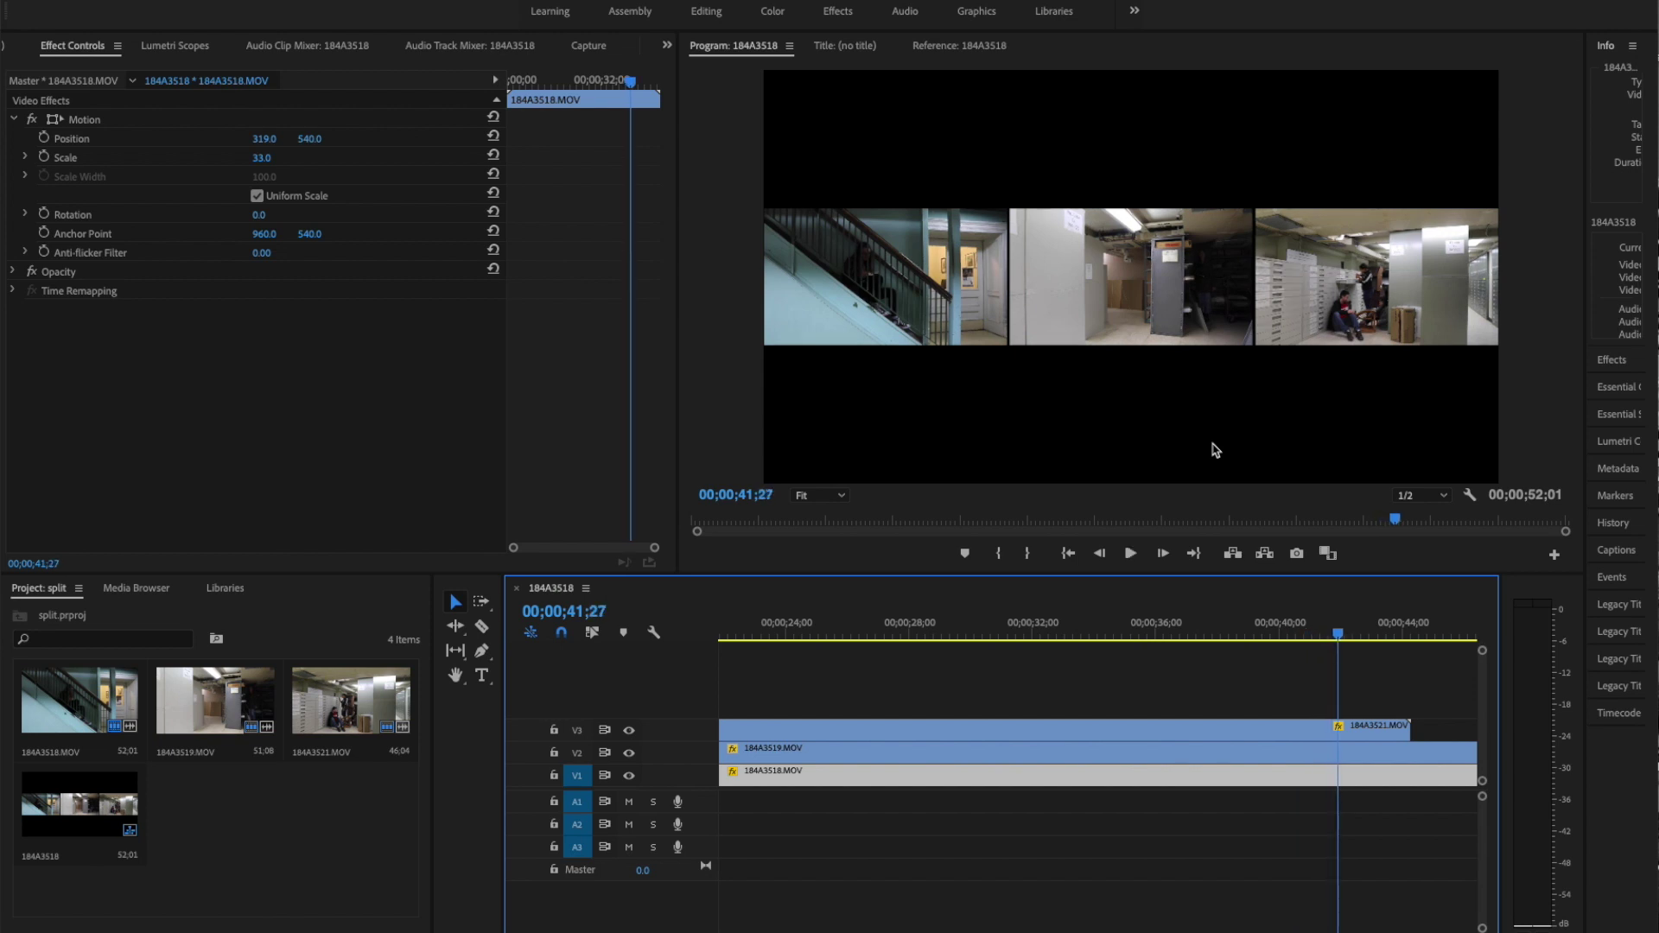
key(Right)
key(Right)
key(Right)
key(Right)
key(Right)
key(Right)
key(Right)
key(Right)
key(Right)
key(Right)
key(Right)
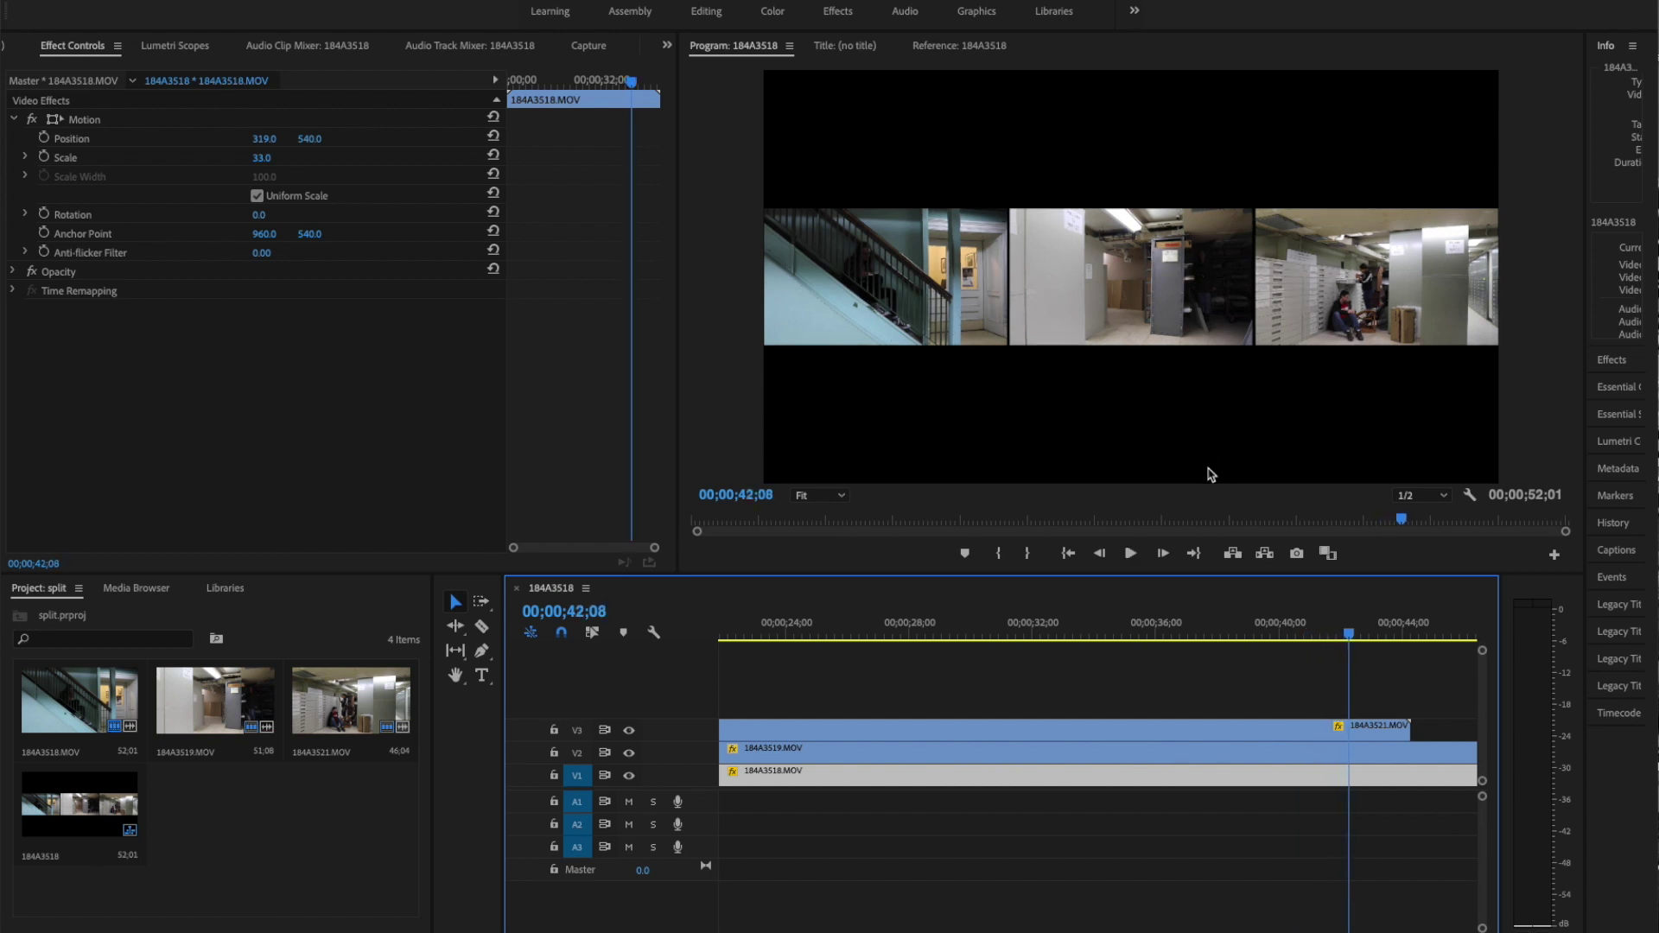
key(Right)
key(Right)
key(Right)
key(Right)
key(Right)
key(Right)
key(Right)
key(Right)
key(Right)
key(Right)
key(Right)
key(Right)
key(Right)
key(Right)
key(Right)
key(Right)
key(Right)
key(Right)
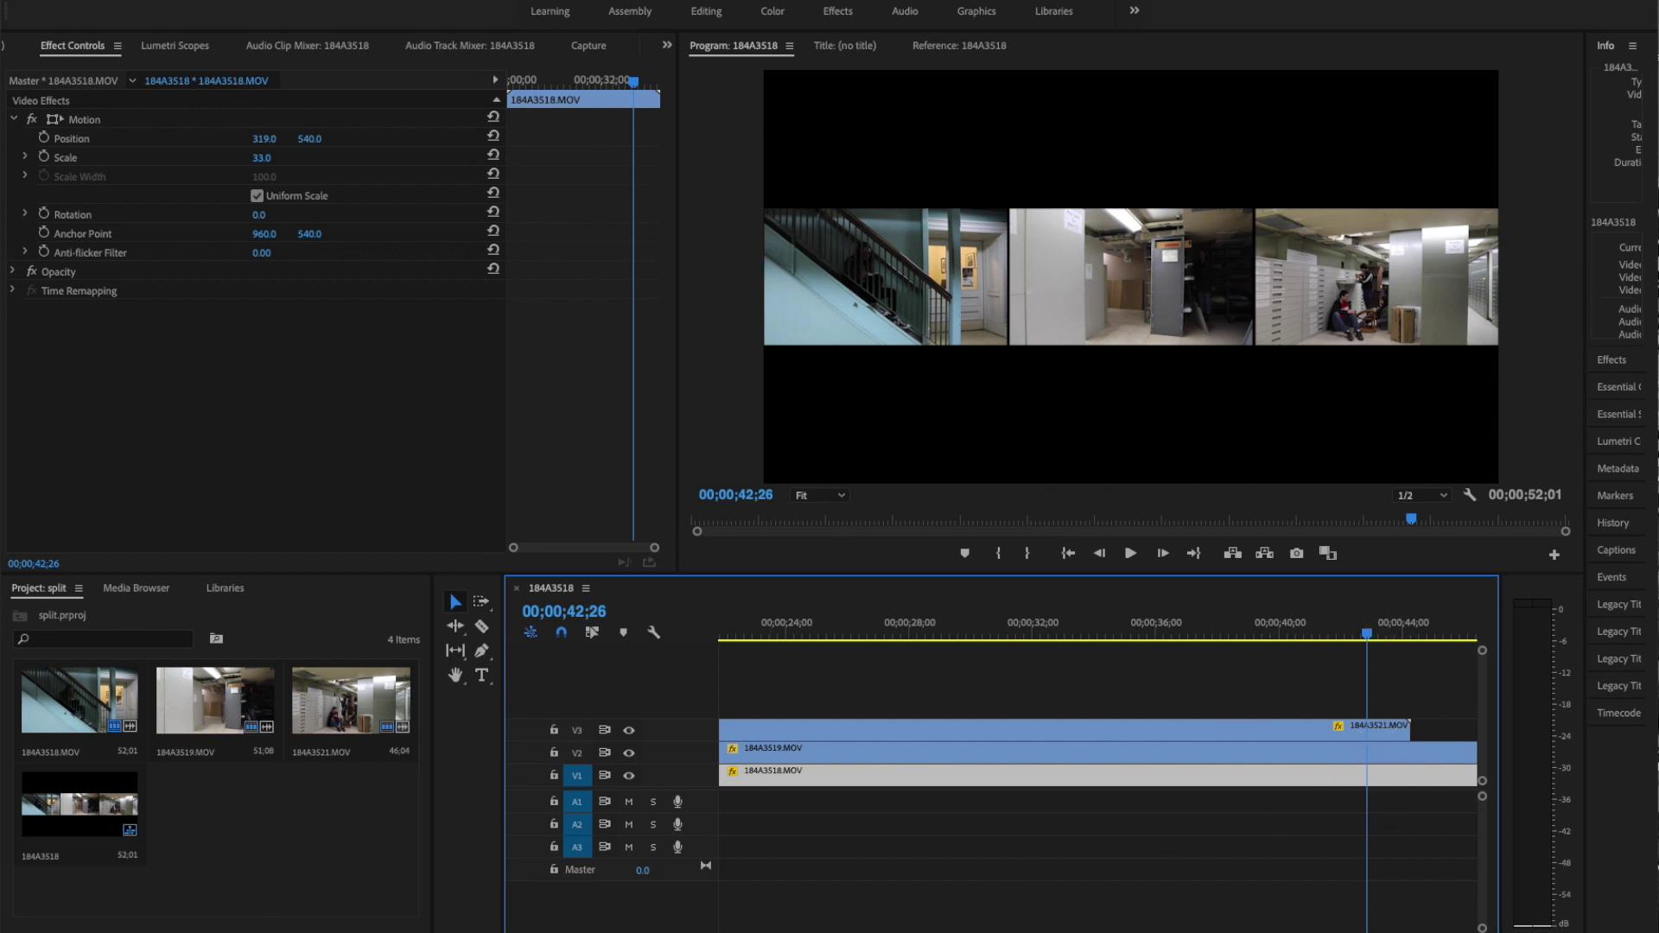
scroll(1097, 752, right, 5)
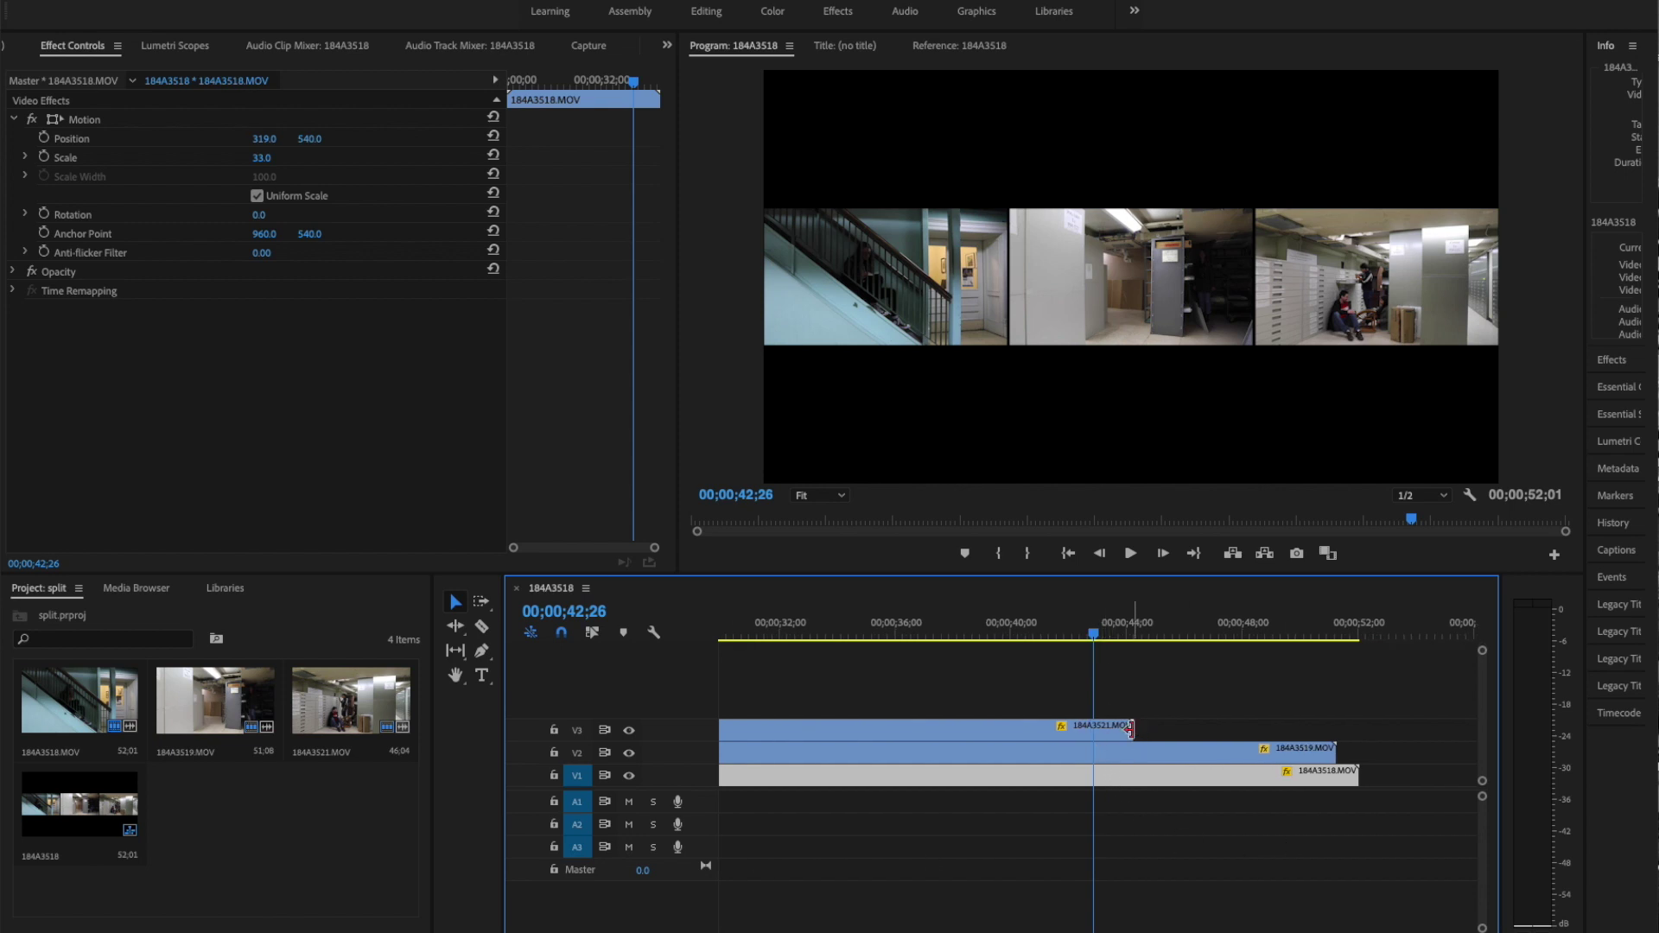
Step: Trim the V3, V2 and V1 clip ends to the playhead at 00;00;42;26, then scrub back
drag(1136, 733, 1093, 736)
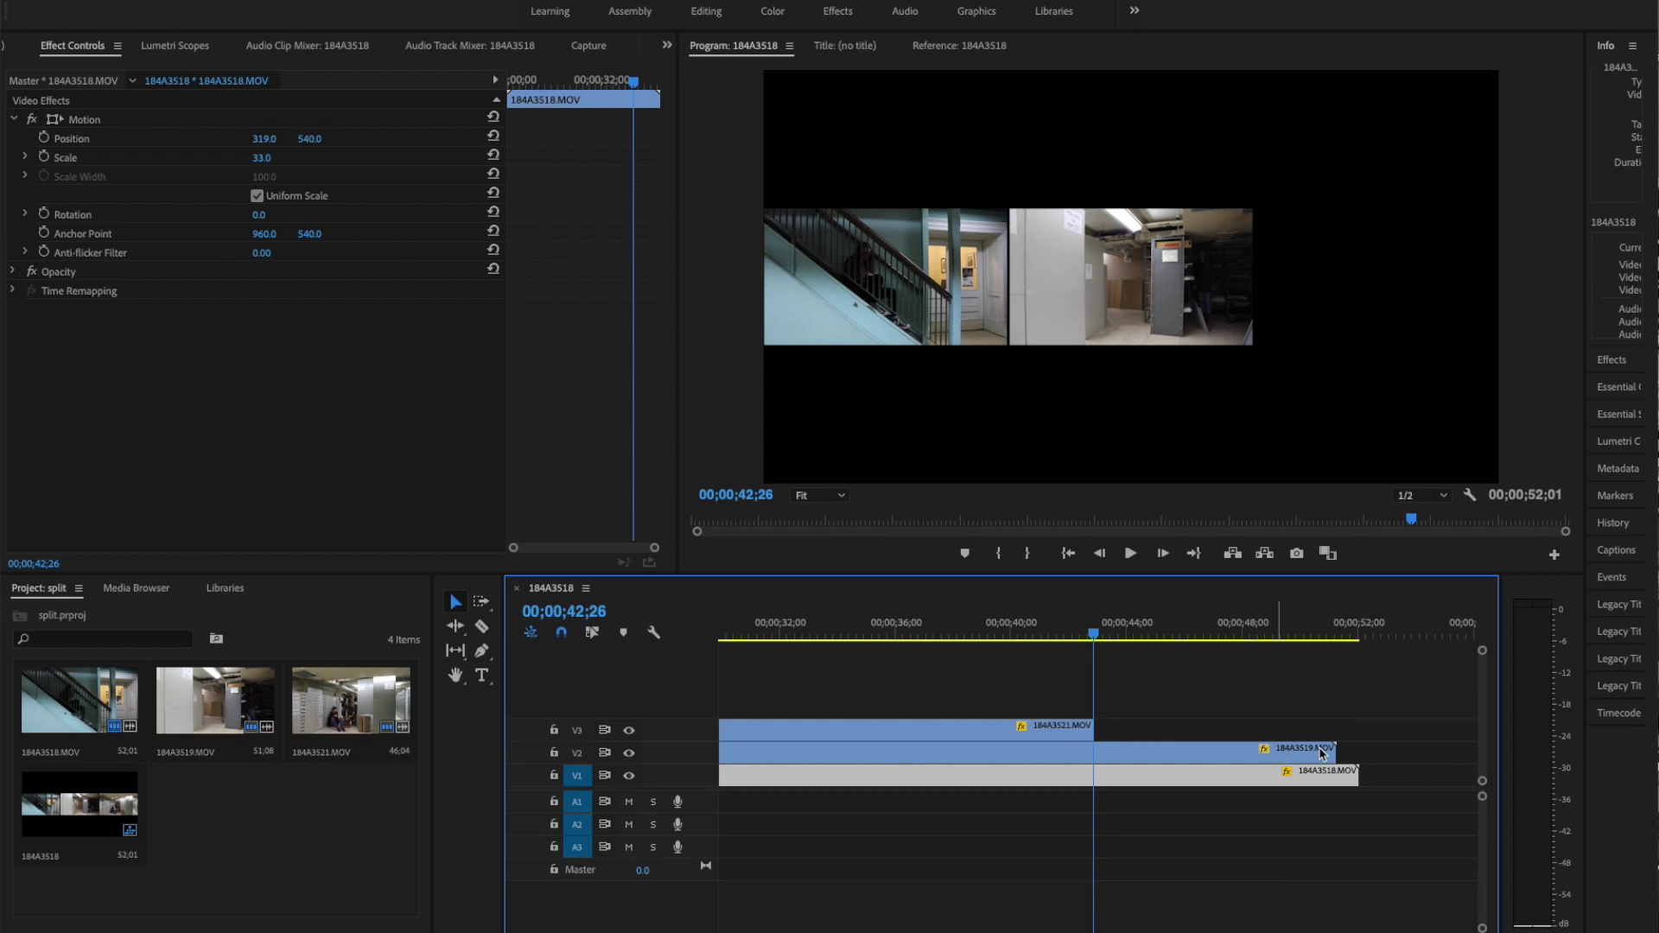
drag(1333, 749, 1091, 757)
drag(1355, 776, 1095, 783)
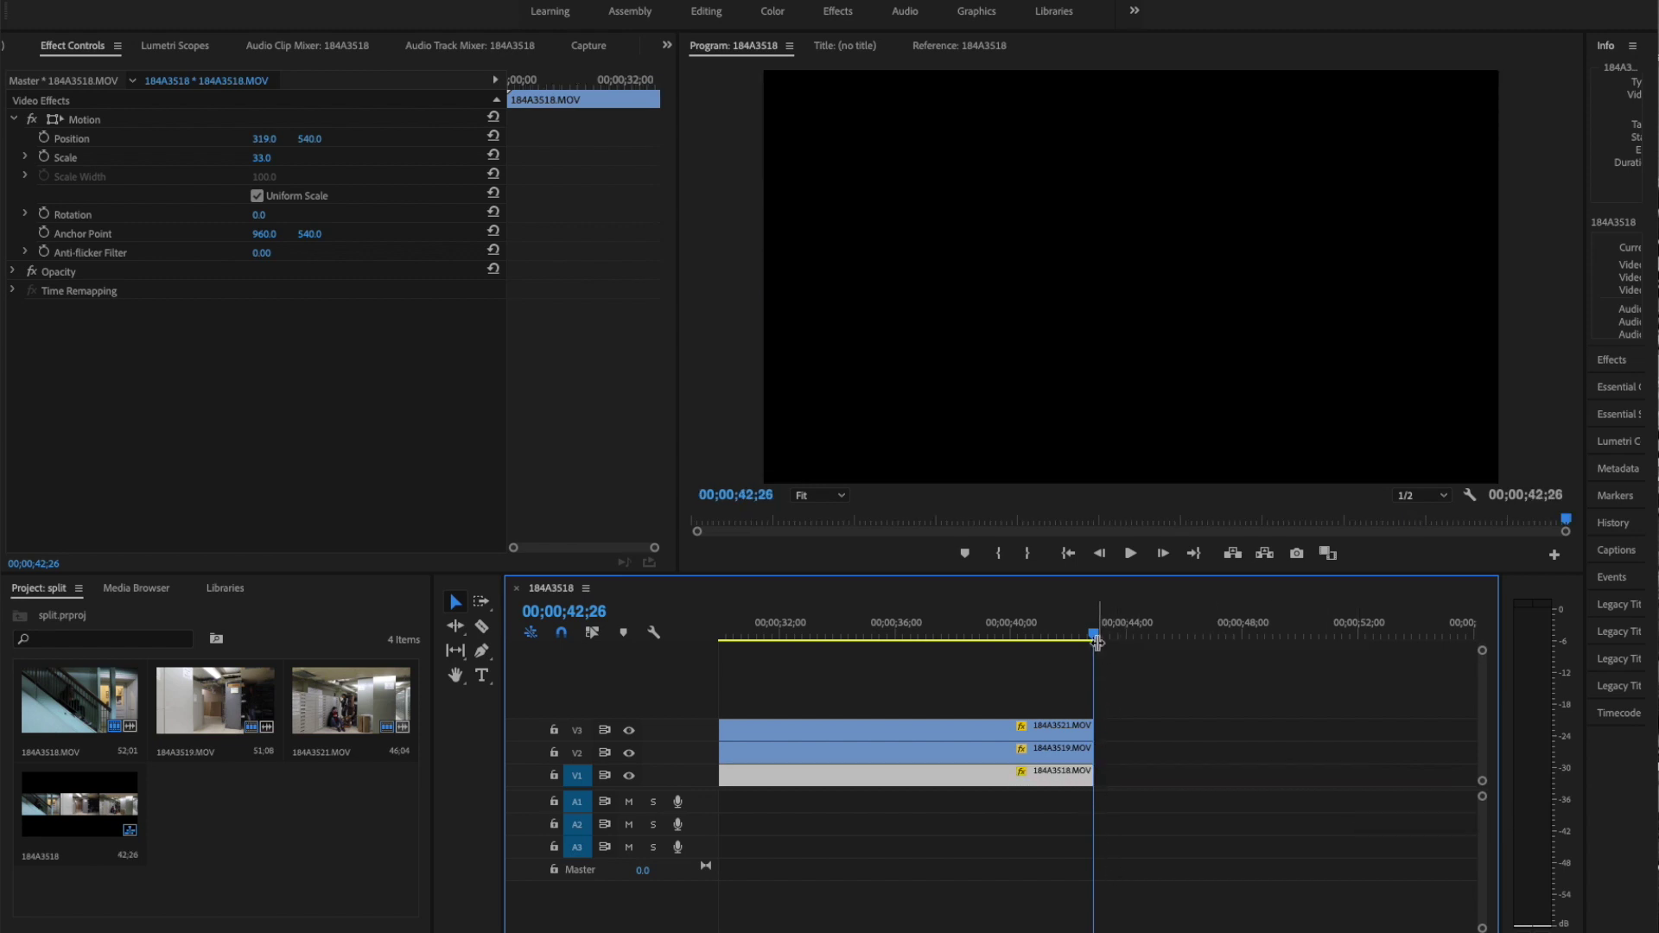
drag(1095, 635, 800, 679)
scroll(838, 691, left, 10)
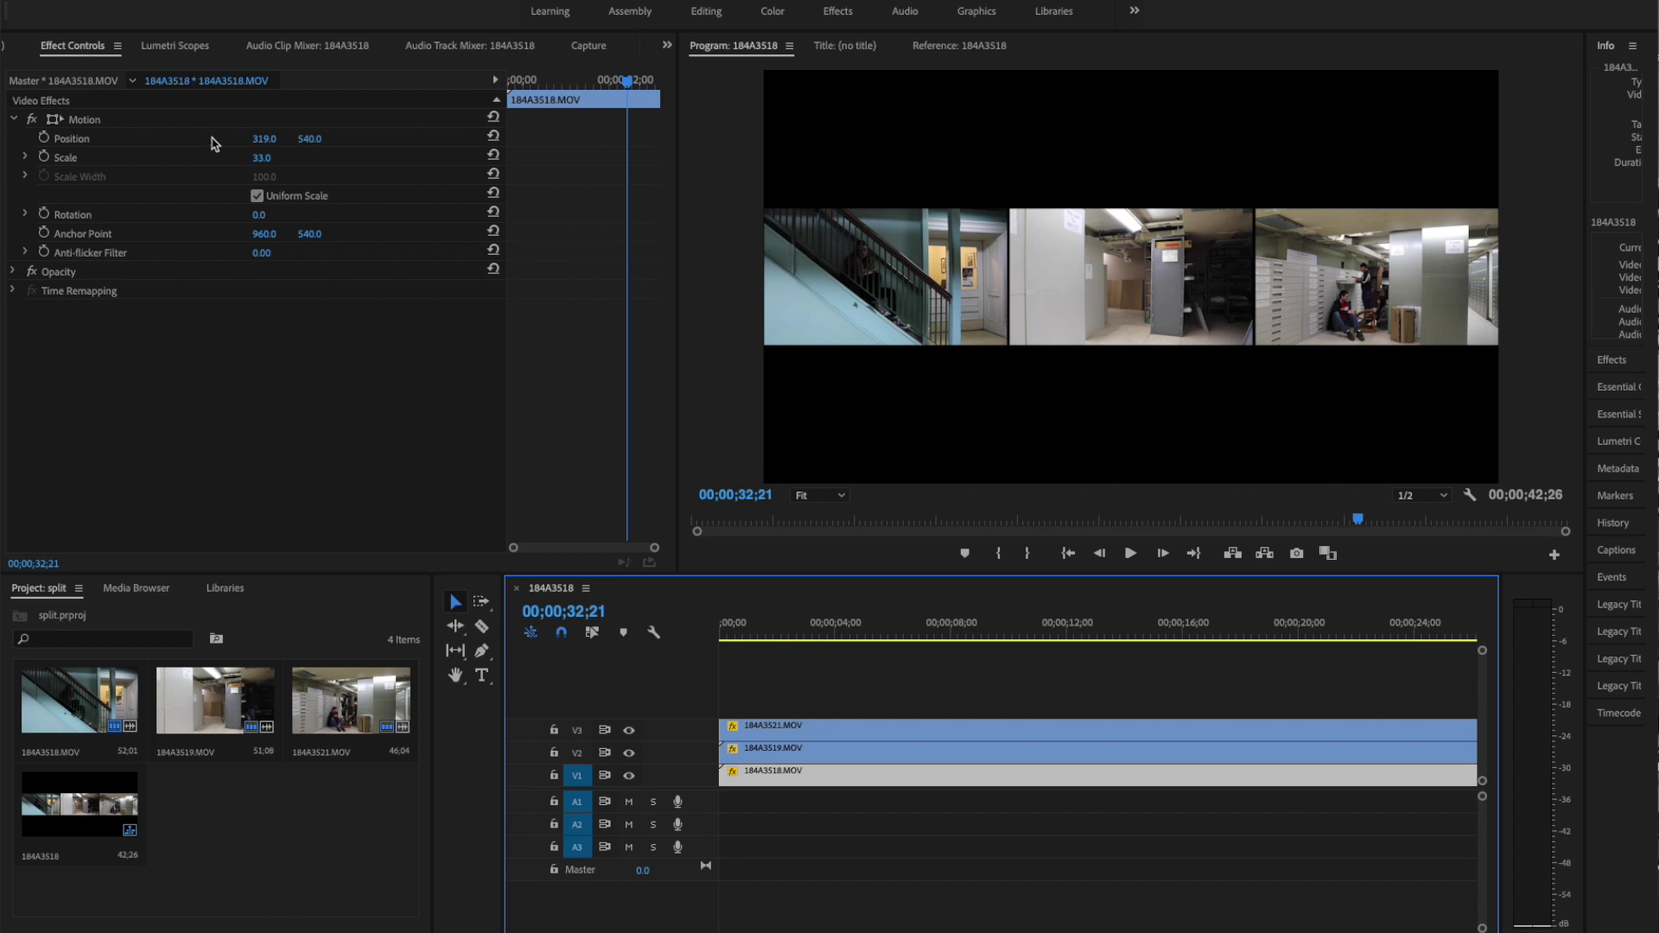
Step: Open the Export Settings for the triptych sequence via File > Export > Media
click(178, 0)
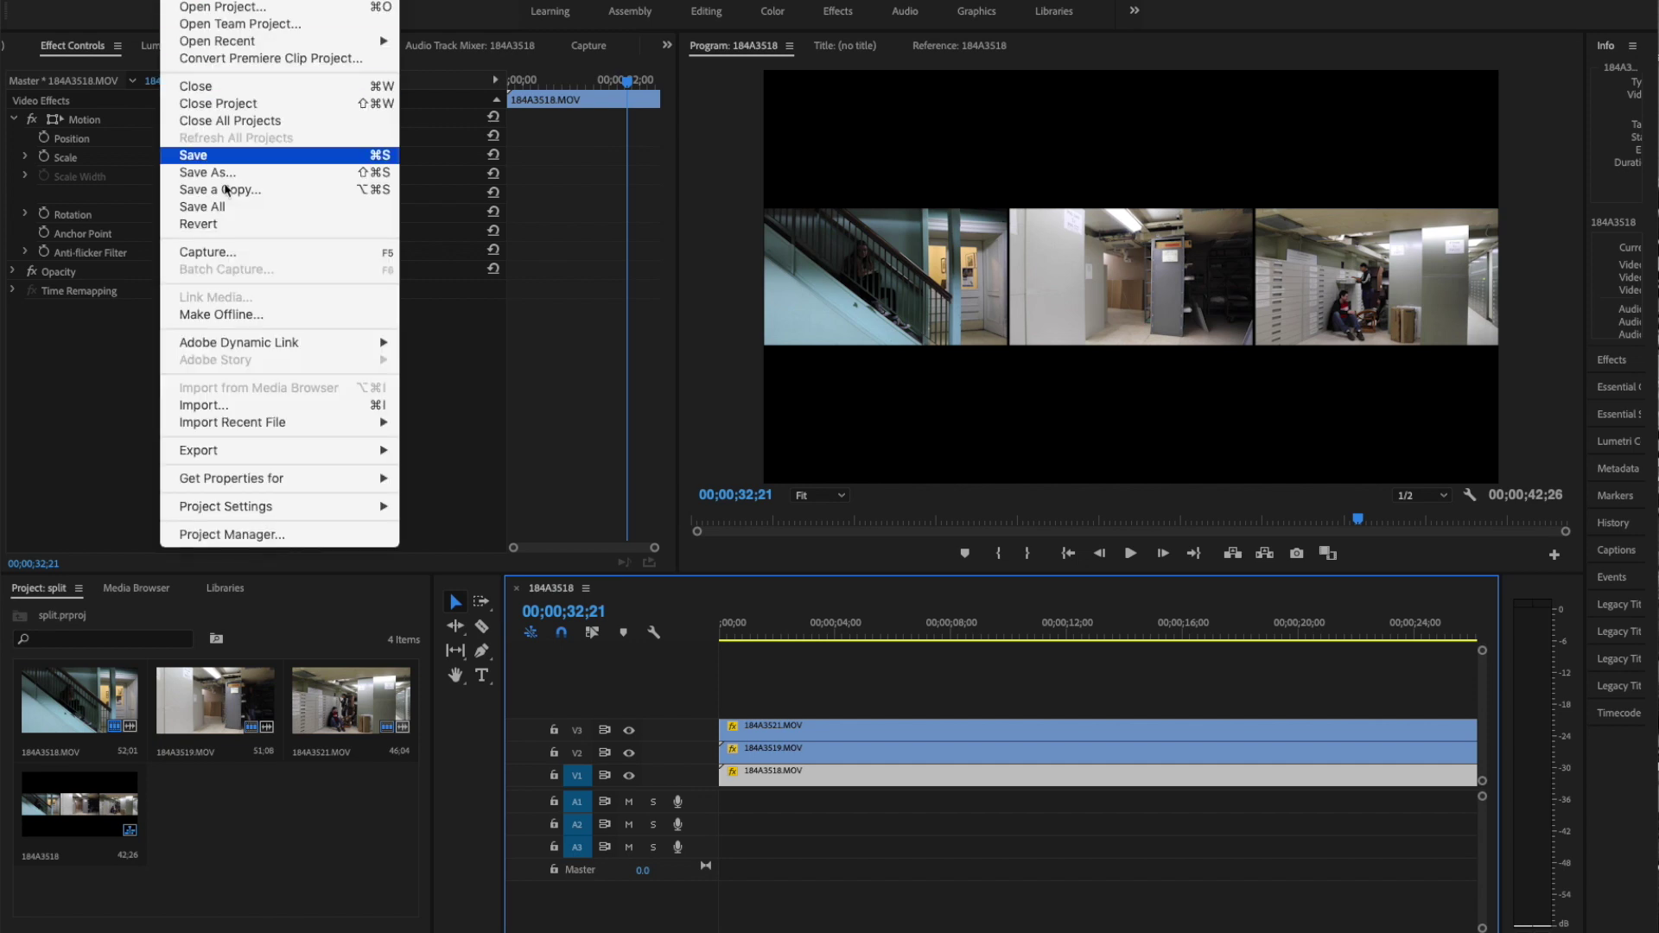
mouse_move(276, 451)
click(538, 451)
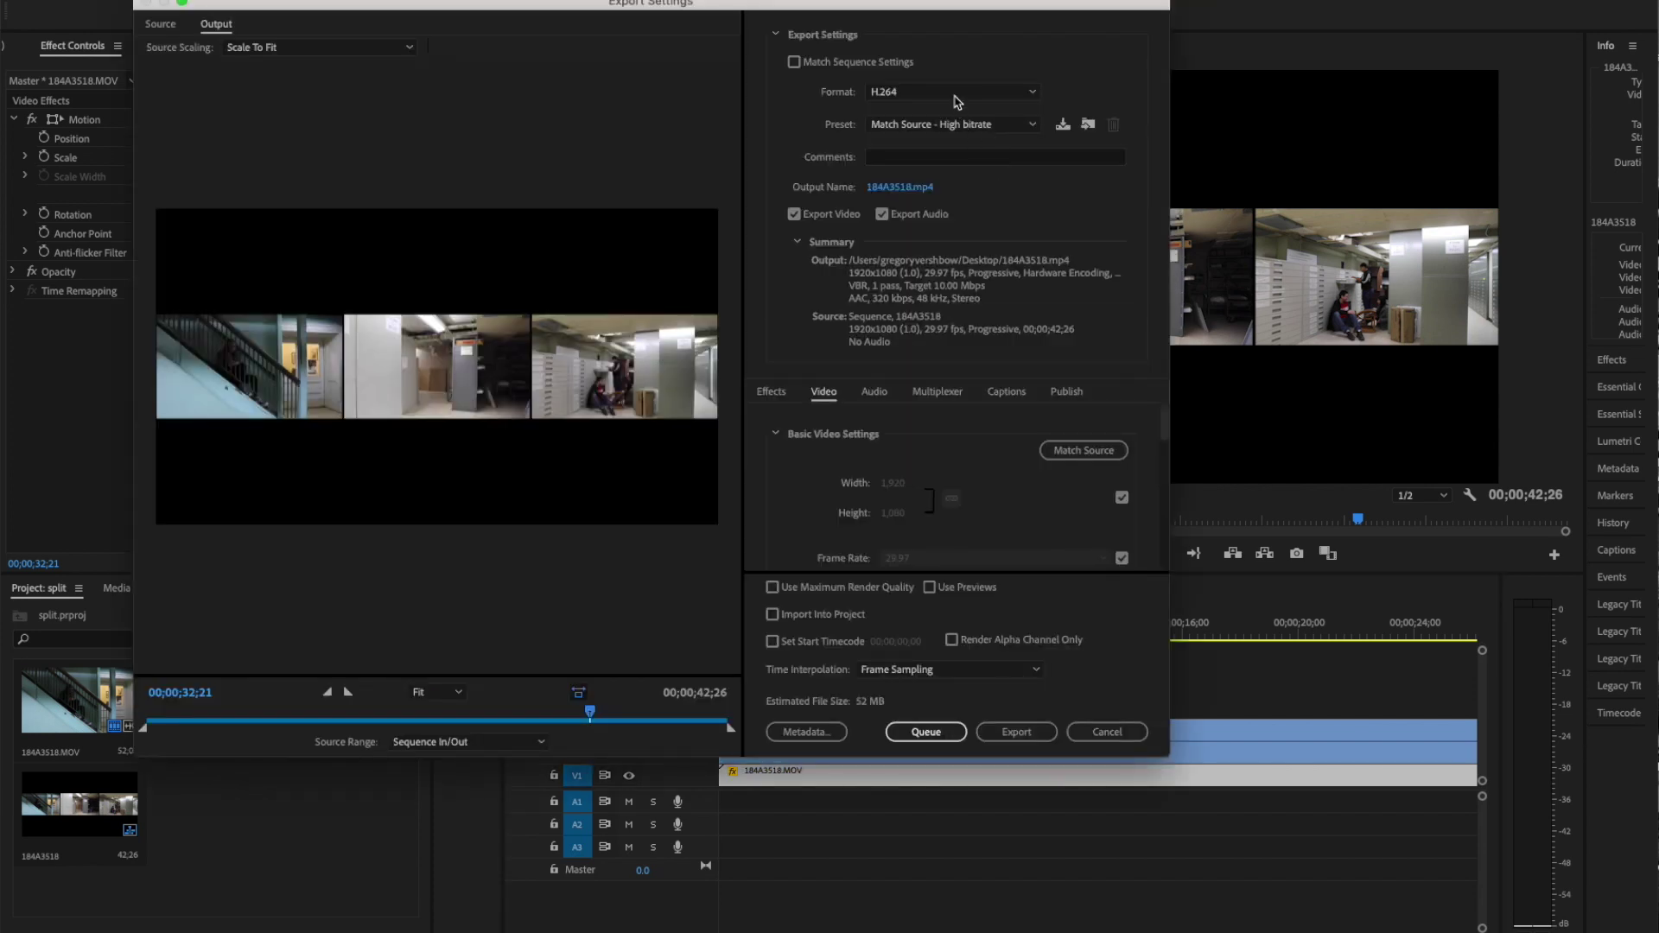
Step: Keep H.264 as the format and give the output .mp4 on the Desktop a new file name
click(954, 102)
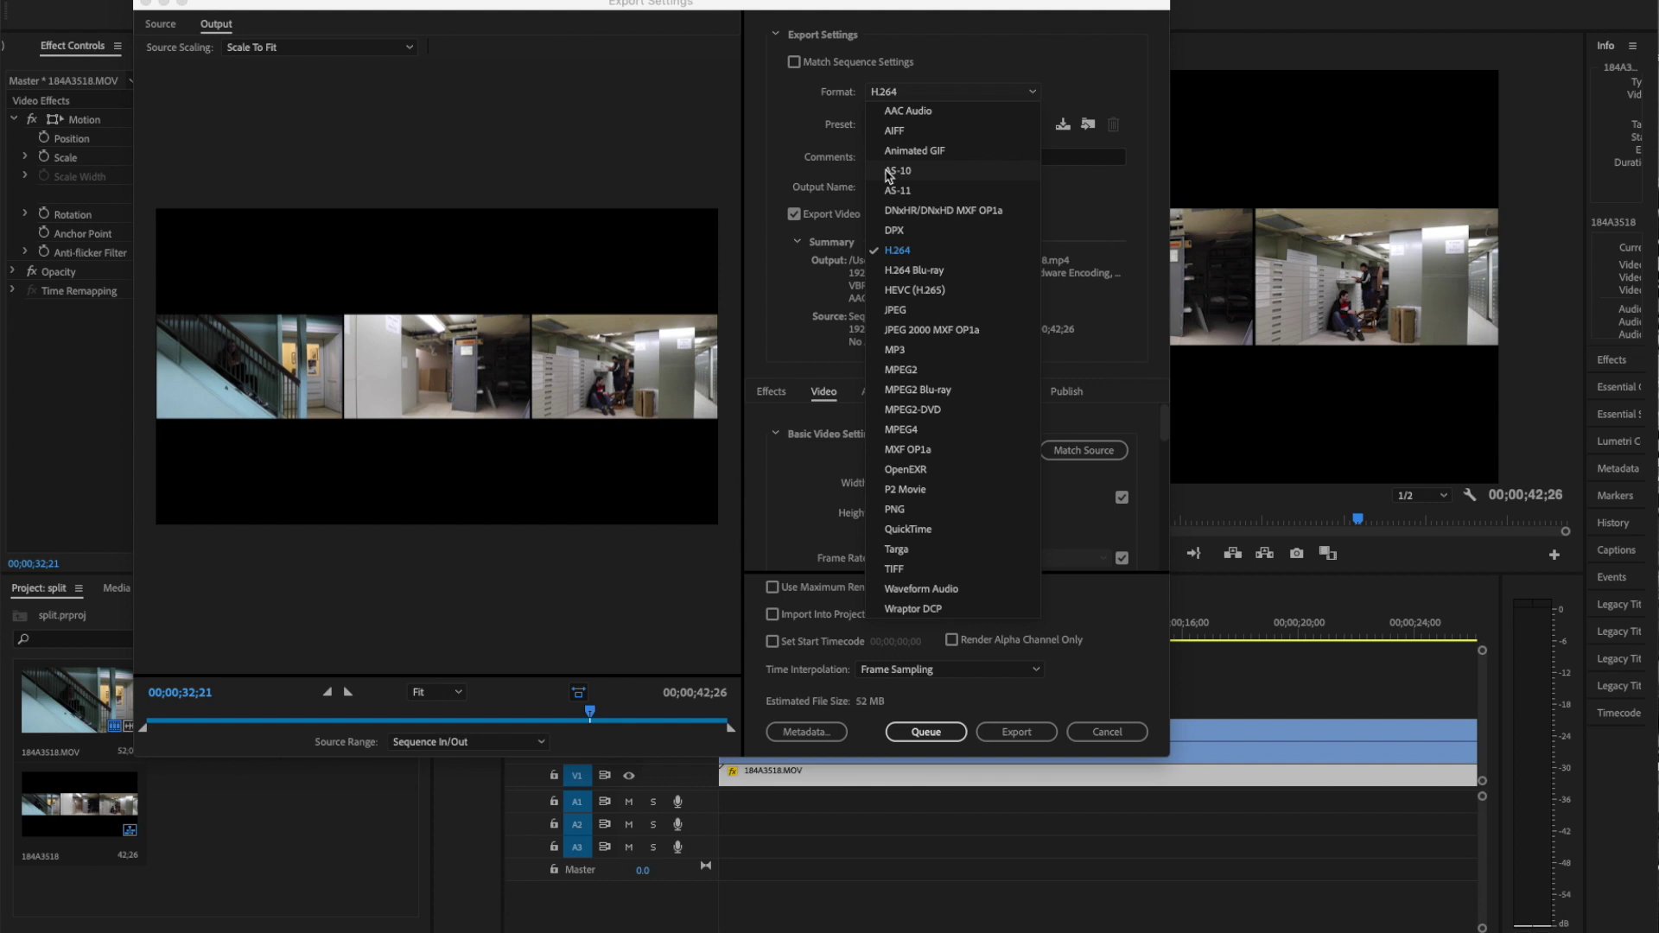
click(906, 256)
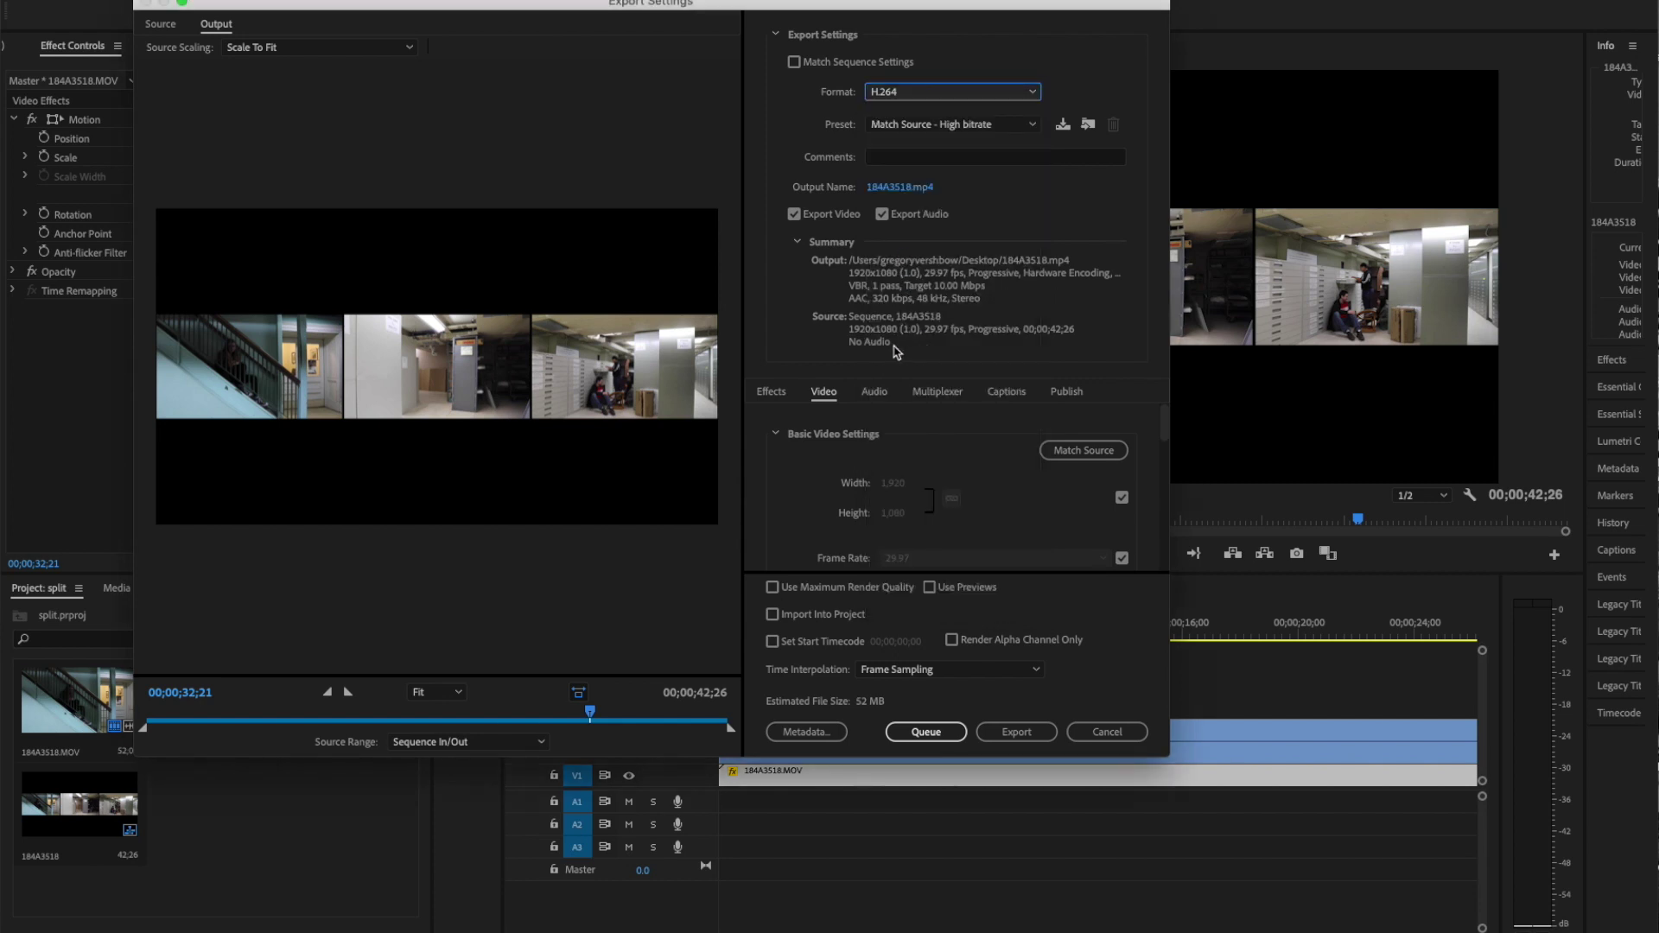
click(900, 190)
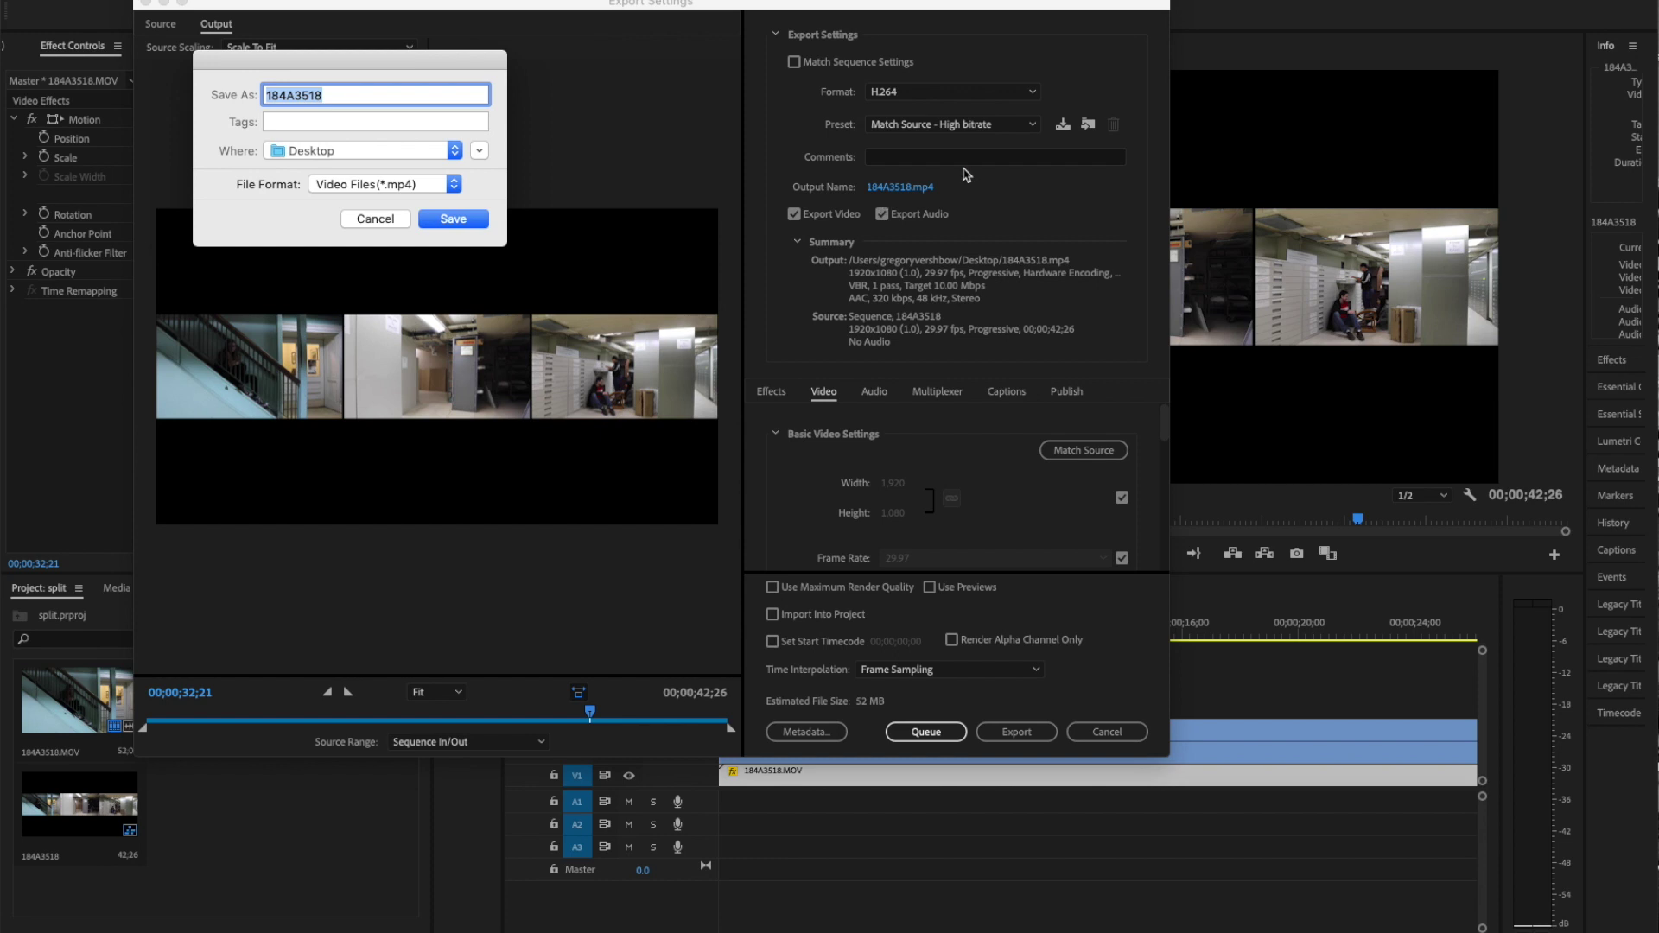
text(gregoryvershbpw)
key(BackSpace)
key(BackSpace)
text(ow)
key(Return)
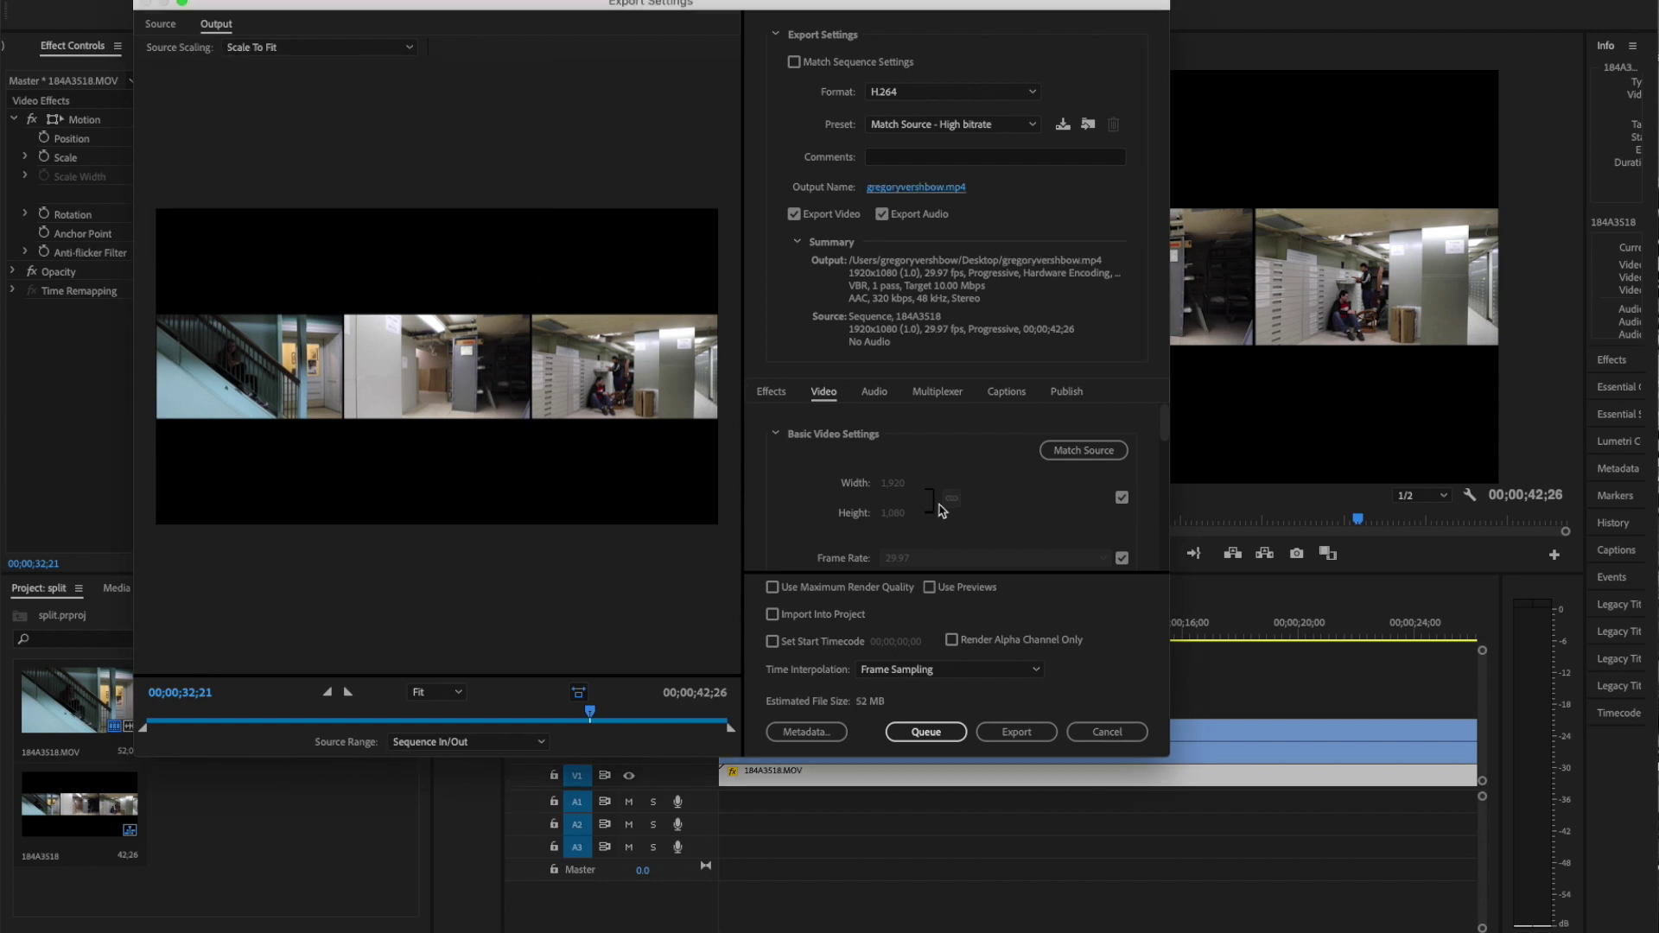
Step: Set a custom 1,920 × 1,080 frame size in the Video settings, keeping H.264 format
scroll(856, 453, down, 1)
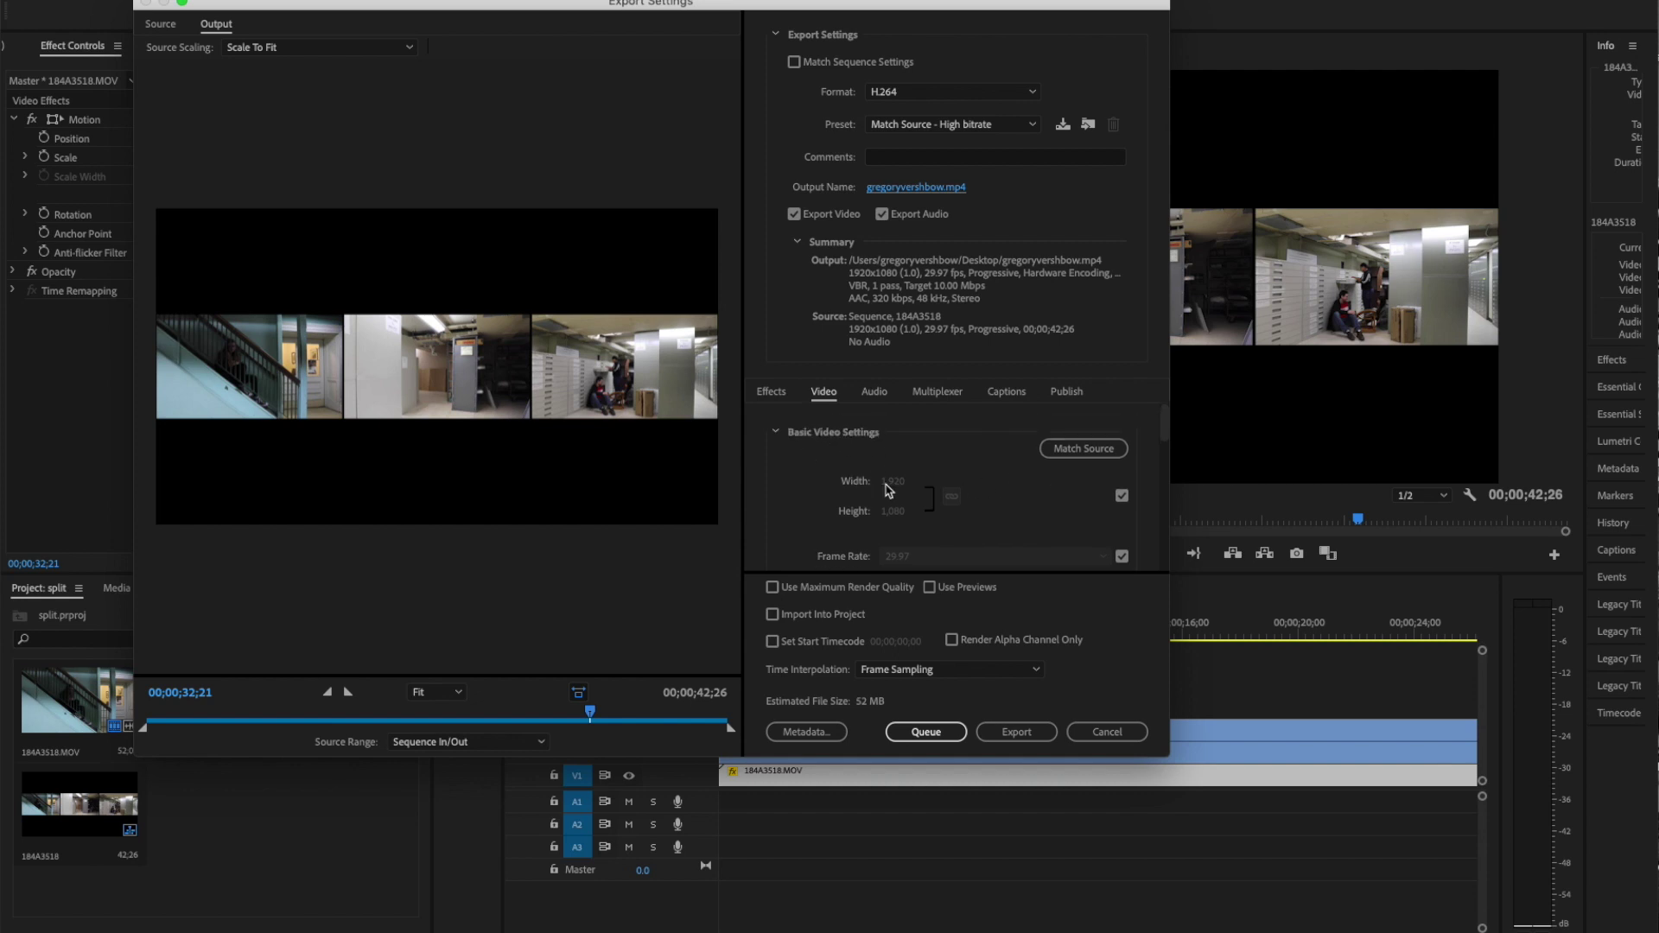
click(1049, 445)
click(1122, 497)
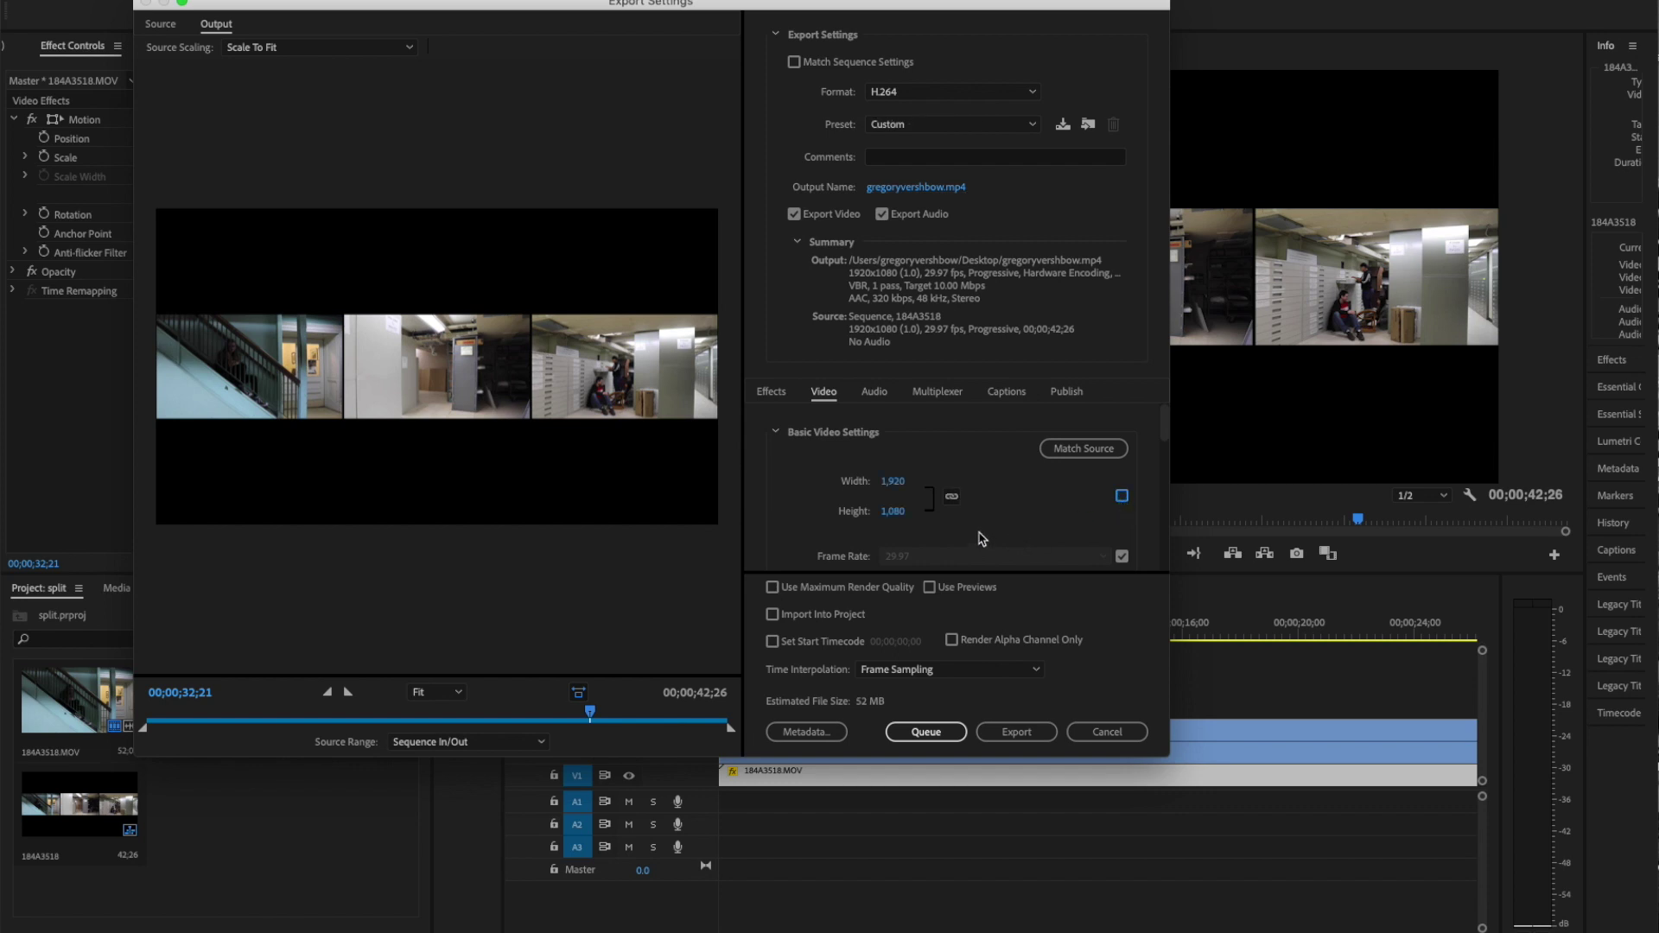
click(897, 510)
text(108)
click(1033, 515)
click(873, 91)
click(930, 251)
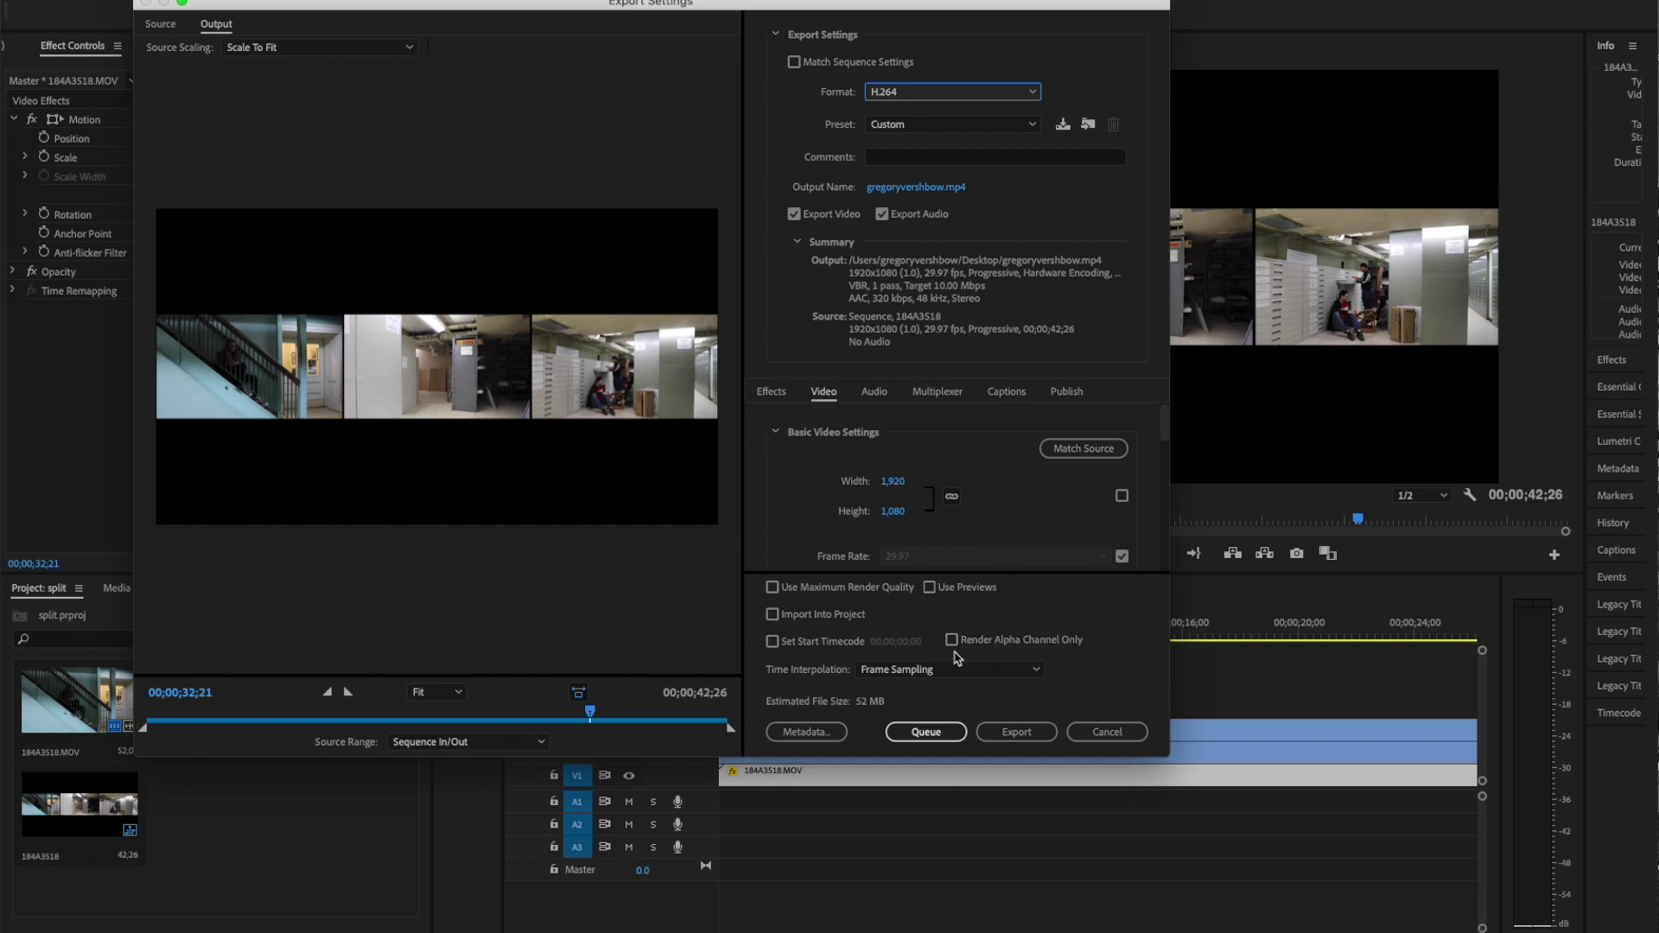
Step: Start encoding the sequence to the 184A3518 MP4 file
click(1017, 732)
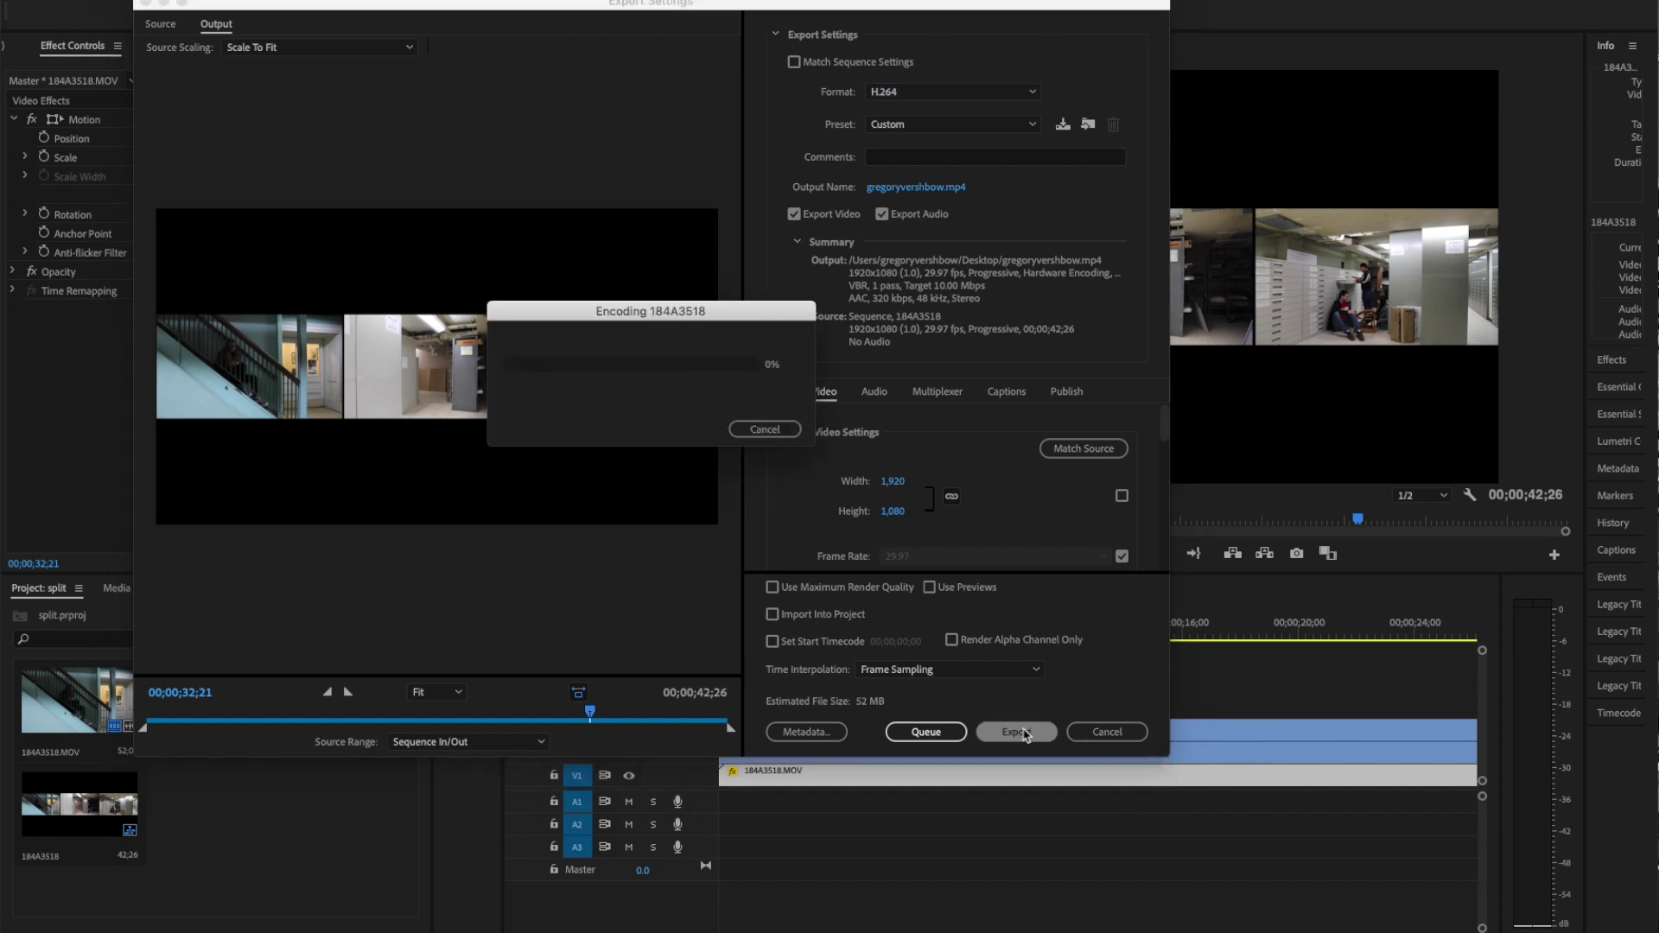